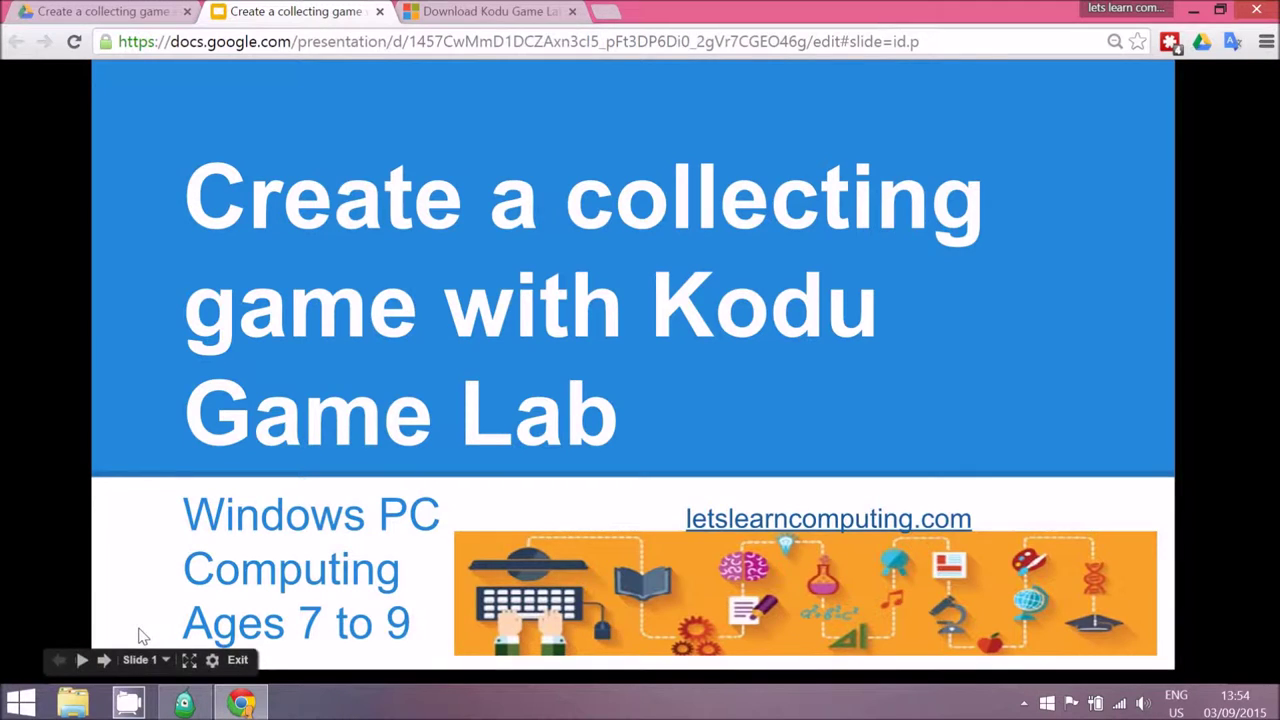
Step: Advance to the Lesson preparation slide and briefly view the Kodu Game Lab download page
{"action": "left_click", "coordinate": [142, 636]}
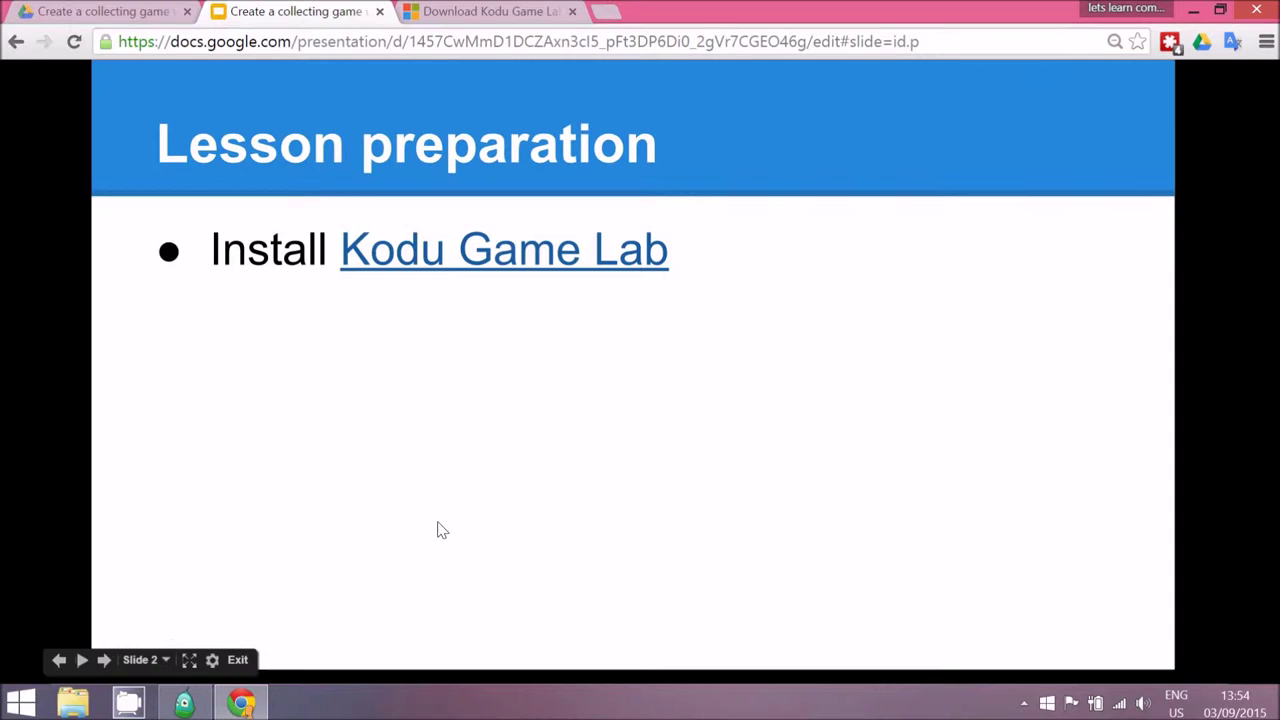
{"action": "left_click", "coordinate": [474, 11]}
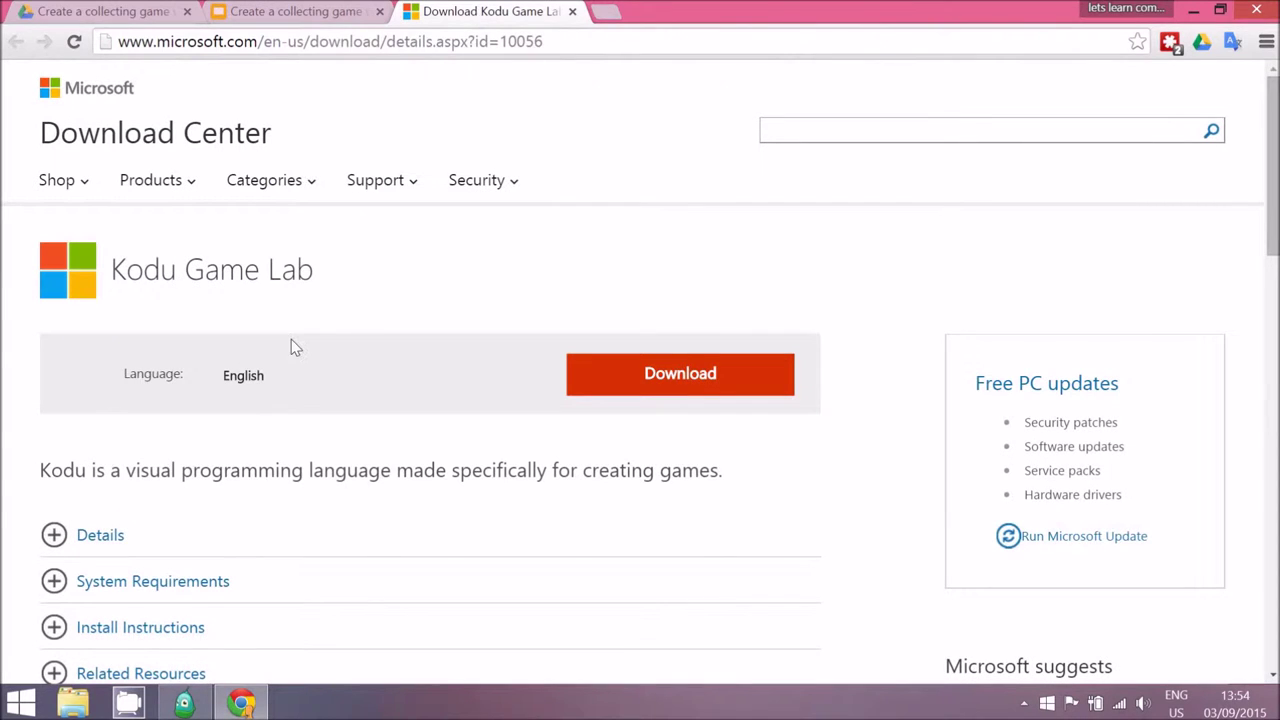
{"action": "left_click", "coordinate": [572, 11]}
Step: Advance through Lesson concepts to the Easy activities slide, then bring Kodu Game Lab forward
{"action": "left_click", "coordinate": [591, 379]}
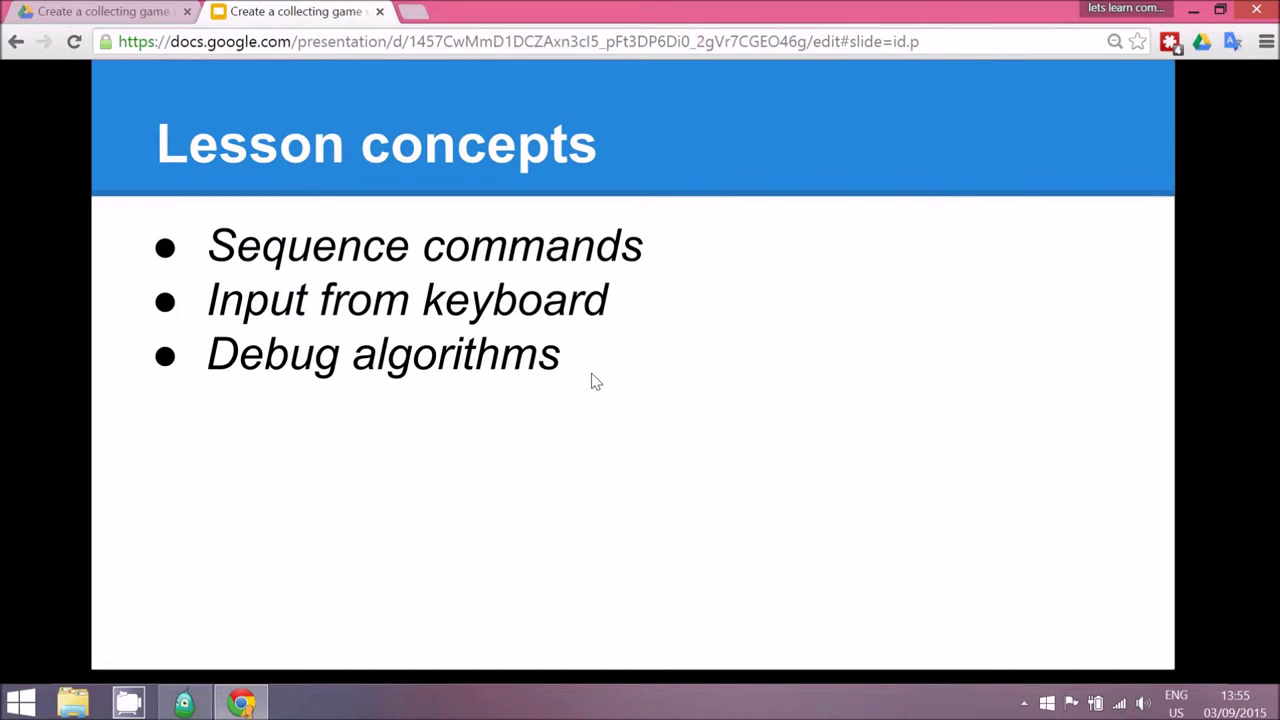
{"action": "key", "text": "Right"}
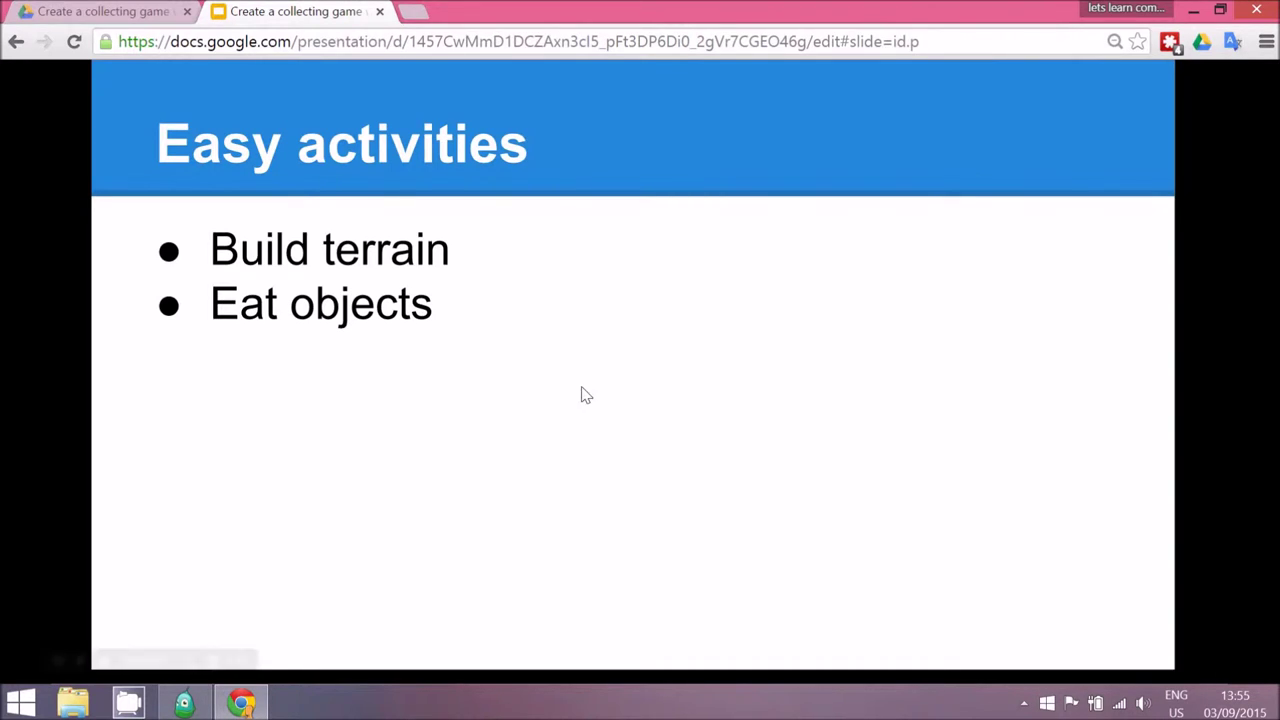
{"action": "left_click", "coordinate": [188, 703]}
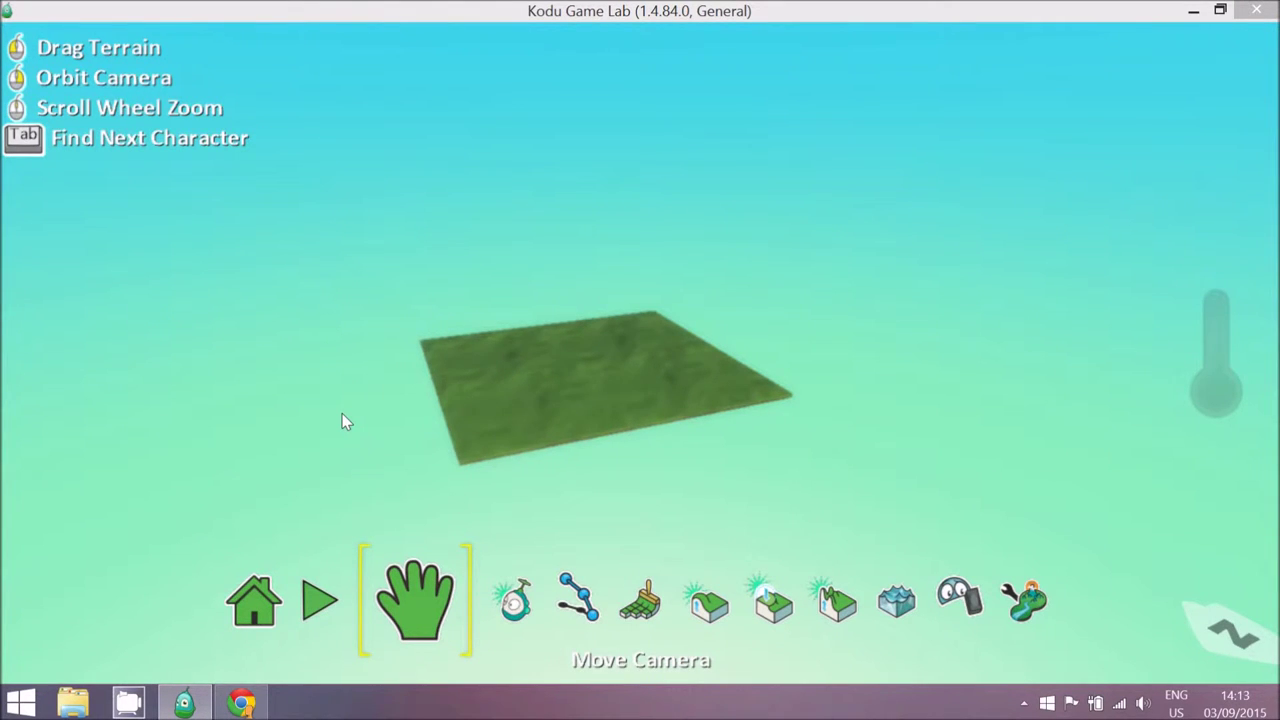
Step: Zoom and pan the camera around the new world's small square grass plot
{"action": "left_click", "coordinate": [522, 377]}
{"action": "scroll", "coordinate": [522, 377], "scroll_direction": "down", "scroll_amount": 3}
{"action": "scroll", "coordinate": [523, 375], "scroll_direction": "up", "scroll_amount": 5}
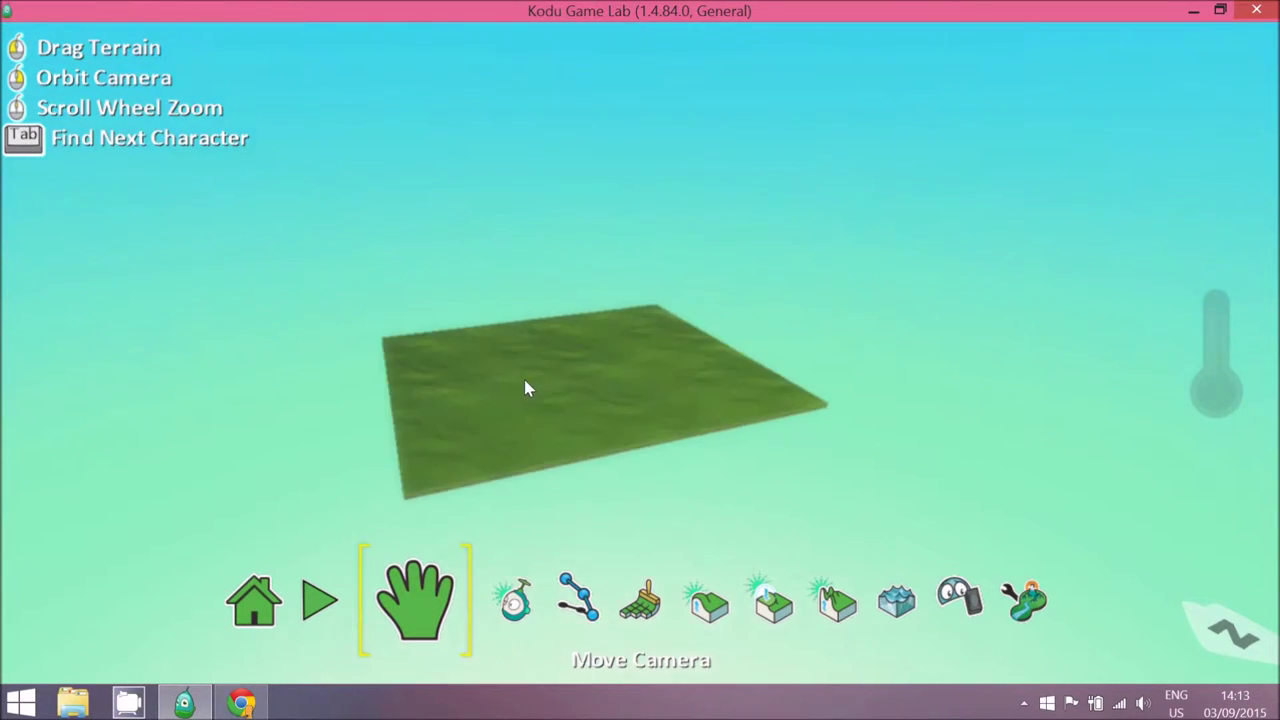
{"action": "scroll", "coordinate": [524, 390], "scroll_direction": "up", "scroll_amount": 3}
{"action": "scroll", "coordinate": [486, 436], "scroll_direction": "down", "scroll_amount": 3}
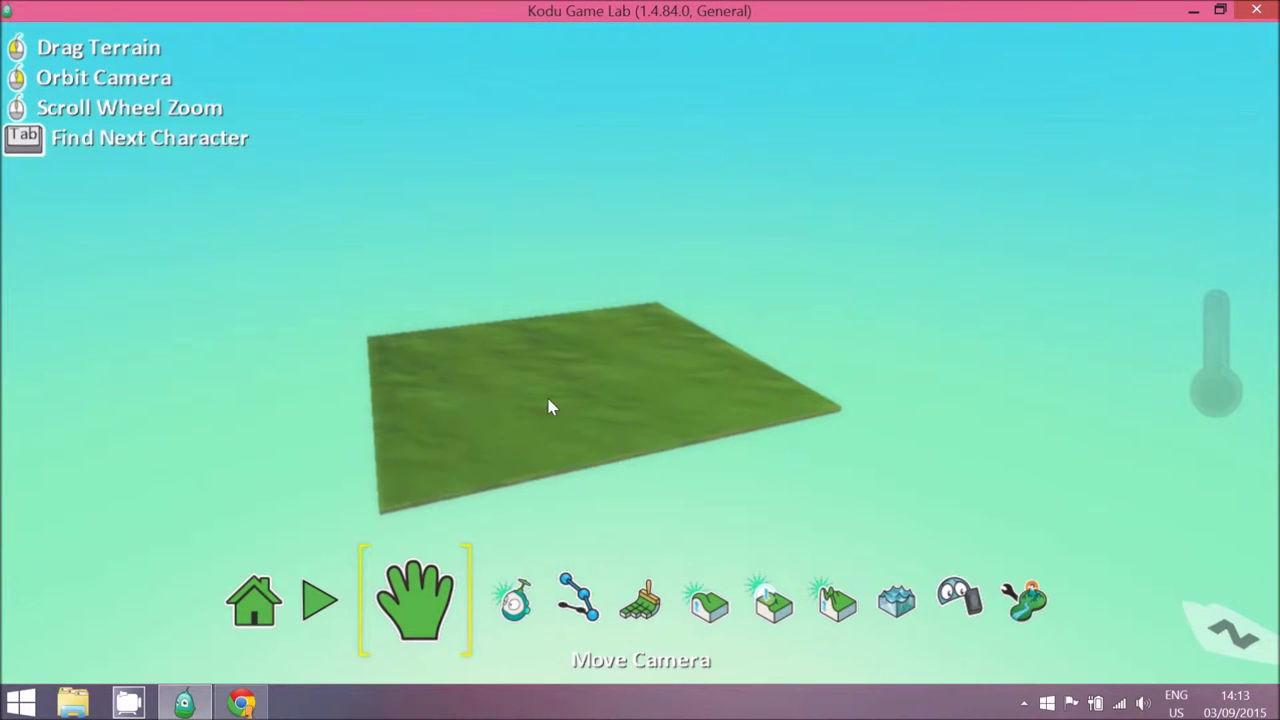
{"action": "left_click_drag", "start_coordinate": [537, 386], "coordinate": [766, 380]}
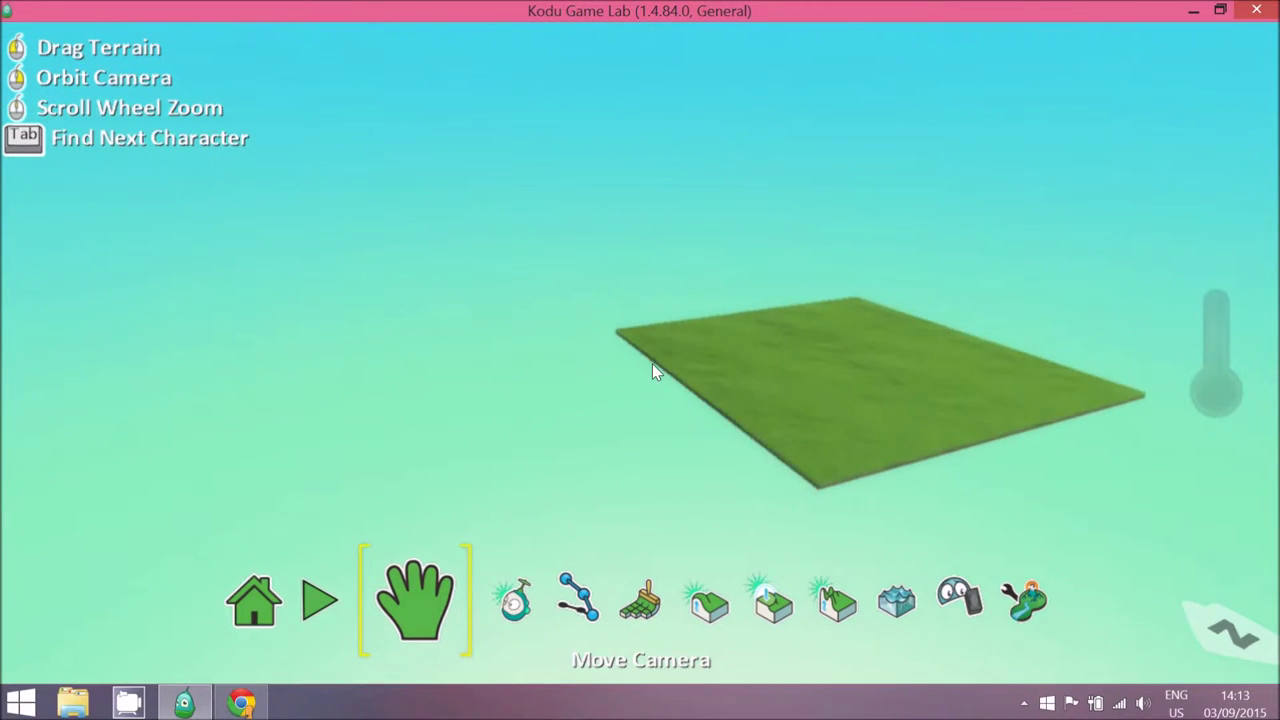
{"action": "left_click_drag", "start_coordinate": [652, 365], "coordinate": [543, 354]}
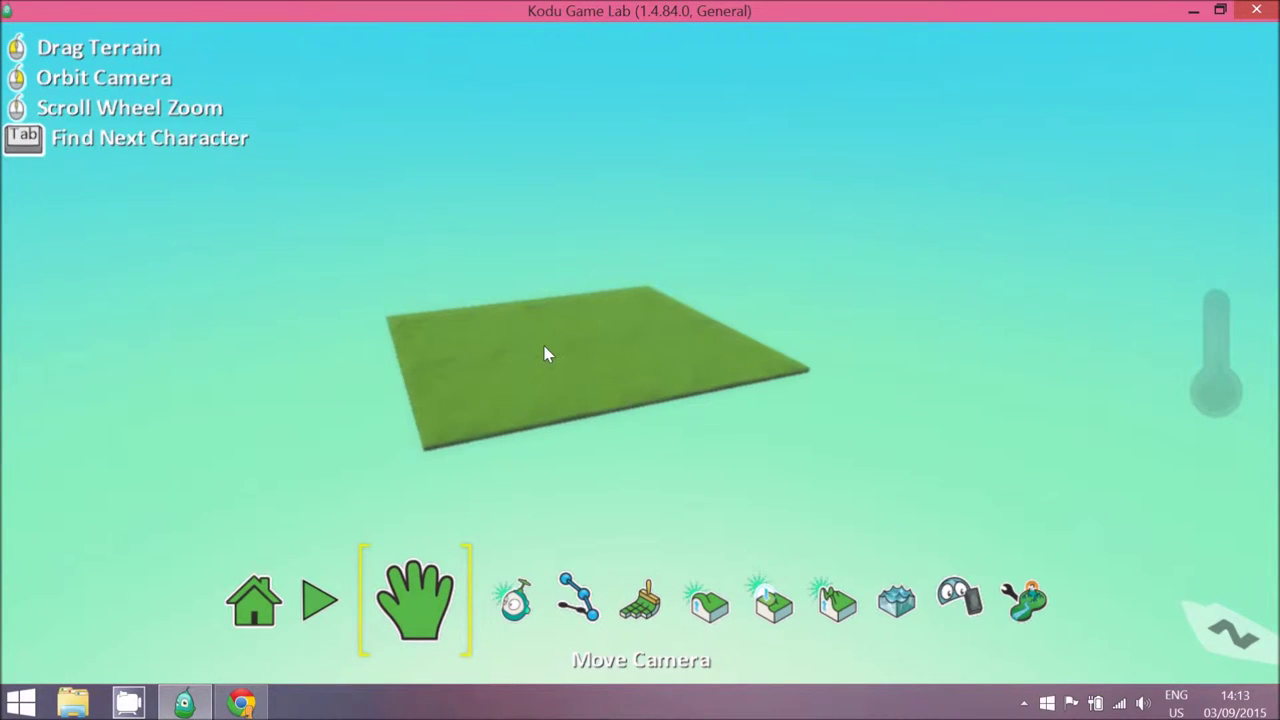
{"action": "mouse_move", "coordinate": [546, 354]}
{"action": "right_mouse_down"}
{"action": "mouse_move", "coordinate": [564, 360]}
{"action": "mouse_move", "coordinate": [567, 299]}
{"action": "mouse_move", "coordinate": [563, 418]}
{"action": "mouse_move", "coordinate": [538, 360]}
{"action": "right_mouse_up"}
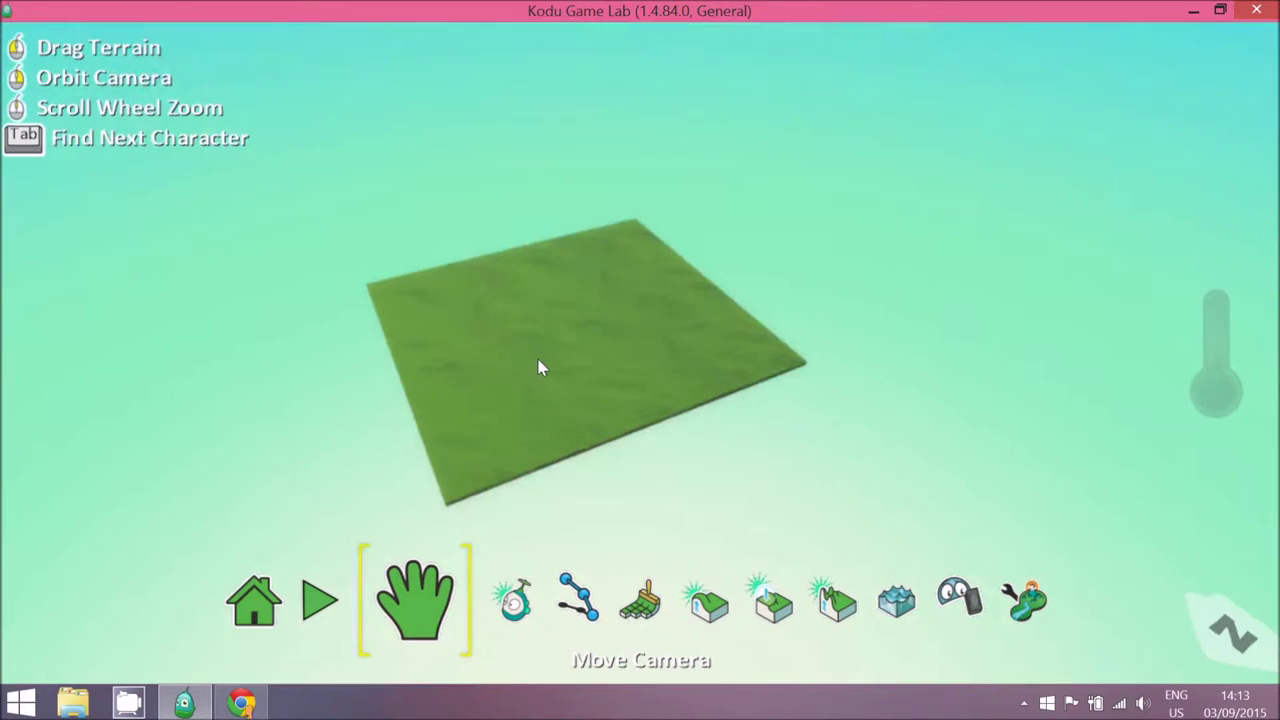
Step: Select the Ground Brush and choose ground material 19
{"action": "left_click", "coordinate": [619, 608]}
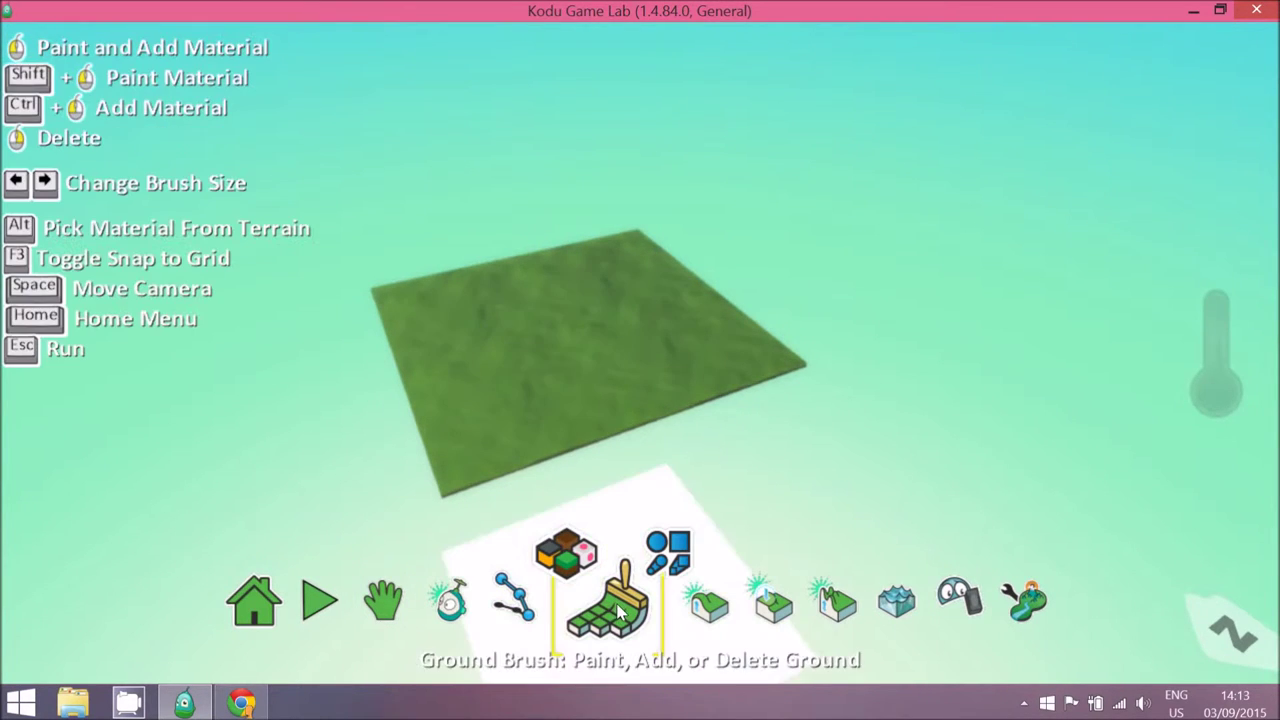
{"action": "left_click", "coordinate": [575, 560]}
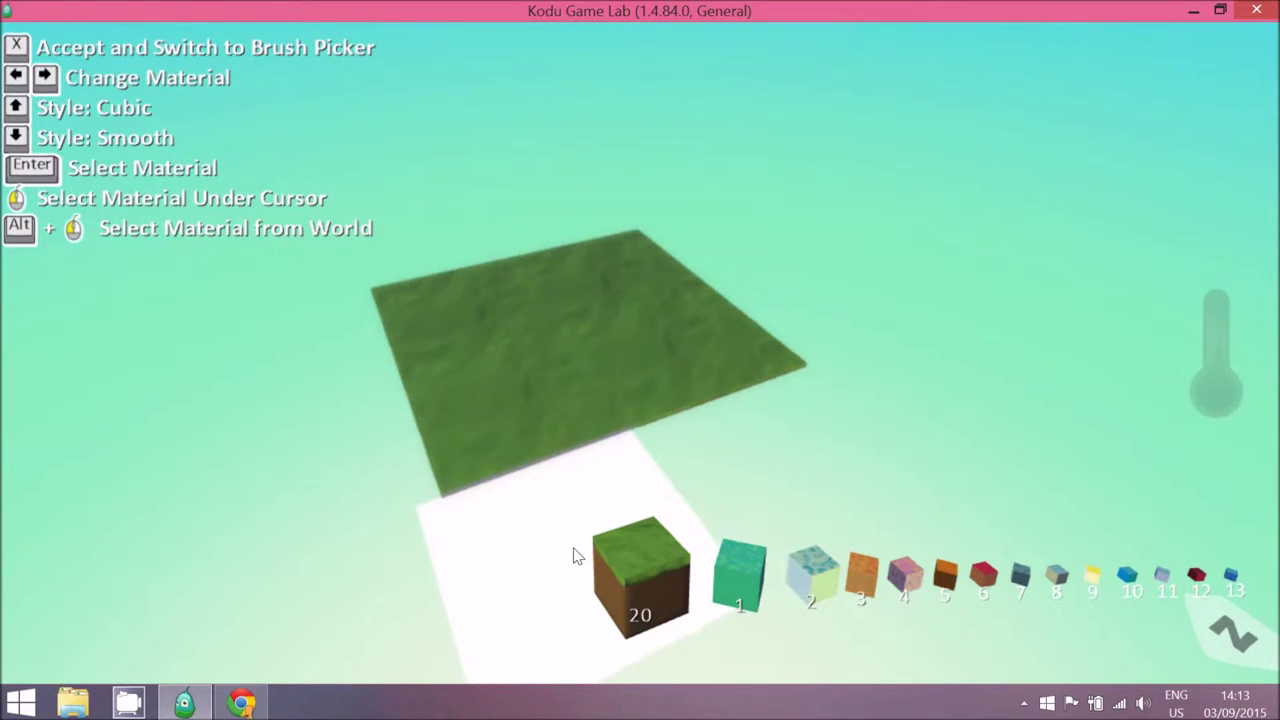
{"action": "key", "text": "Right"}
{"action": "key", "text": "Right"}
{"action": "key", "text": "Right"}
{"action": "key", "text": "Right"}
{"action": "key", "text": "Right"}
{"action": "key", "text": "Right"}
{"action": "key", "text": "Right"}
{"action": "key", "text": "Right"}
{"action": "key", "text": "Right"}
{"action": "key", "text": "Right"}
{"action": "key", "text": "Right"}
{"action": "key", "text": "Right"}
{"action": "key", "text": "Right"}
{"action": "key", "text": "Right"}
{"action": "key", "text": "Right"}
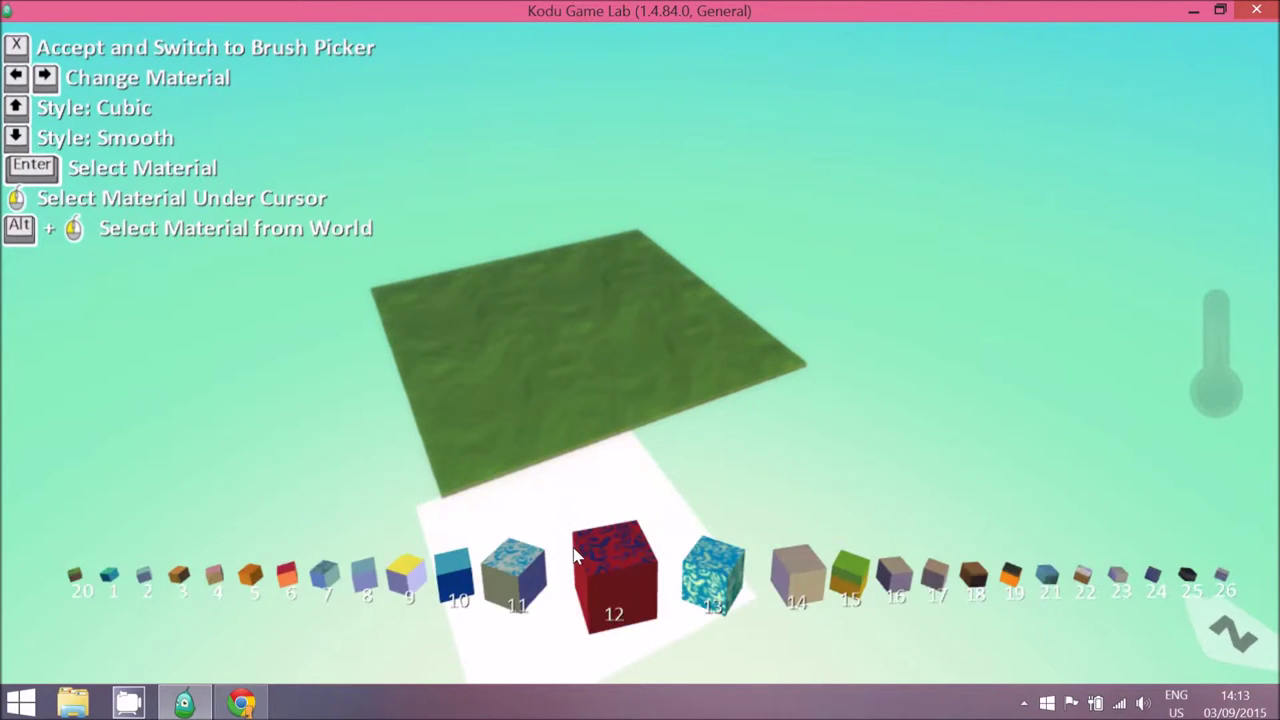
{"action": "key", "text": "Right"}
{"action": "key", "text": "Right"}
{"action": "key", "text": "Right"}
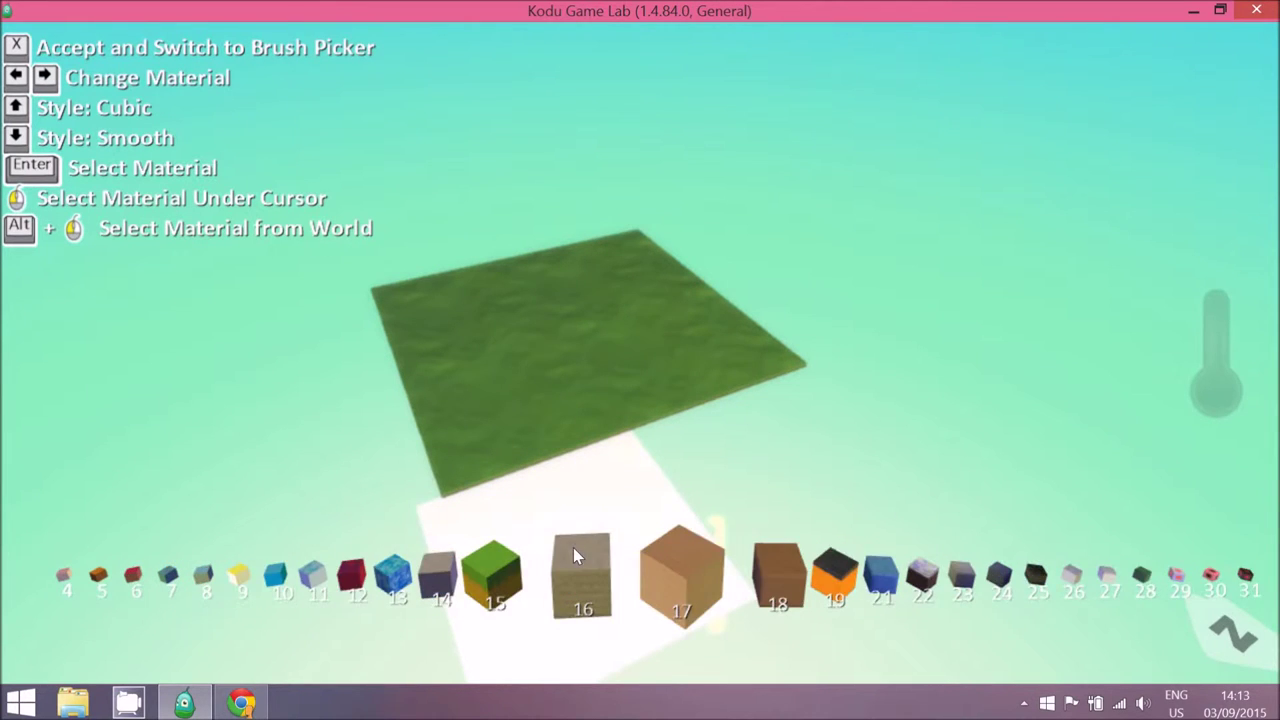
{"action": "left_click", "coordinate": [738, 578]}
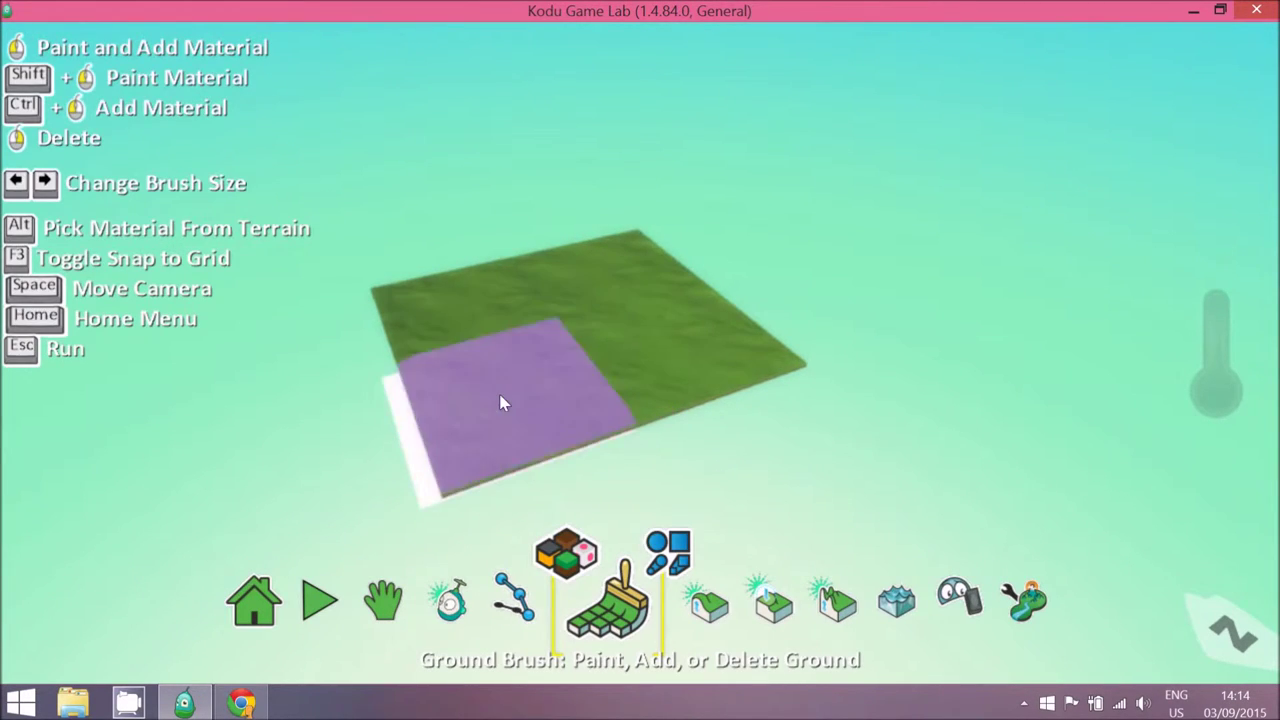
Step: Paint dark ground over and beyond the plot, enlarging the brush to fill the area
{"action": "left_click", "coordinate": [490, 386]}
{"action": "mouse_move", "coordinate": [452, 315]}
{"action": "left_mouse_down"}
{"action": "mouse_move", "coordinate": [670, 261]}
{"action": "mouse_move", "coordinate": [651, 241]}
{"action": "mouse_move", "coordinate": [413, 272]}
{"action": "mouse_move", "coordinate": [380, 346]}
{"action": "mouse_move", "coordinate": [409, 414]}
{"action": "mouse_move", "coordinate": [469, 446]}
{"action": "left_mouse_up"}
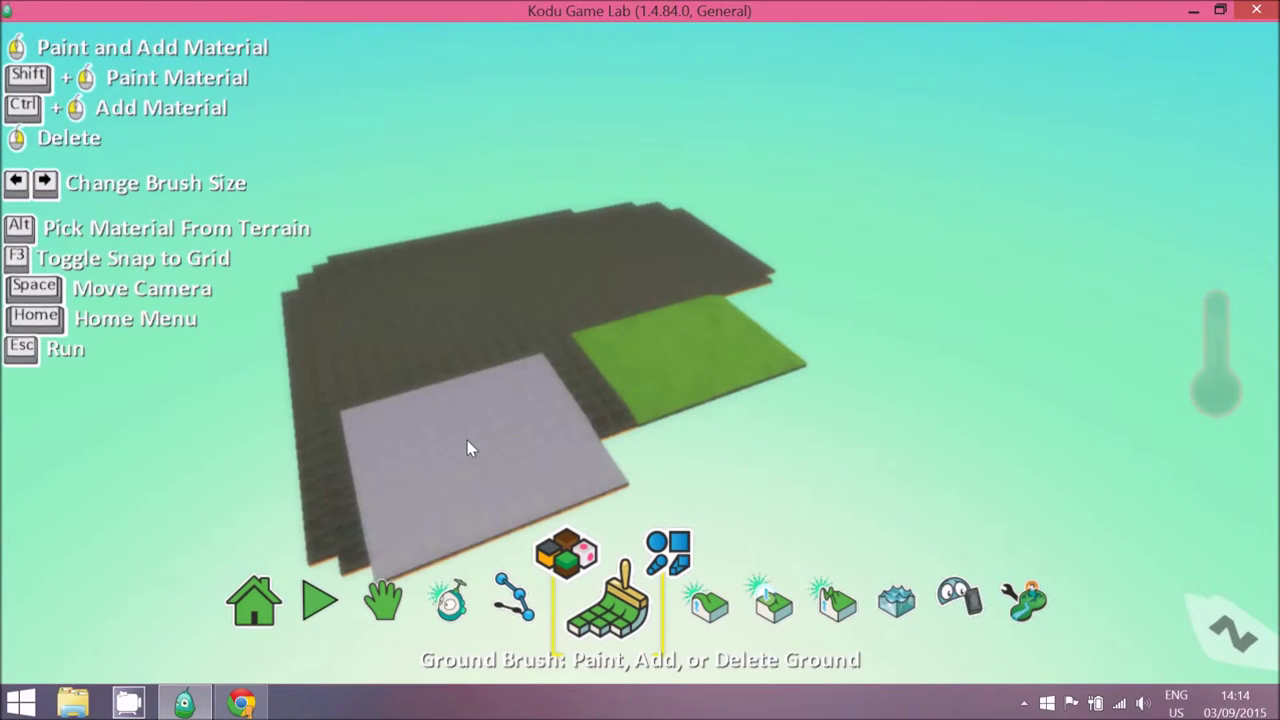
{"action": "mouse_move", "coordinate": [530, 410]}
{"action": "right_mouse_down"}
{"action": "mouse_move", "coordinate": [580, 380]}
{"action": "mouse_move", "coordinate": [620, 380]}
{"action": "mouse_move", "coordinate": [760, 328]}
{"action": "mouse_move", "coordinate": [609, 434]}
{"action": "right_mouse_up"}
{"action": "key", "text": "Left"}
{"action": "key", "text": "Left"}
{"action": "key", "text": "Left"}
{"action": "key", "text": "Left"}
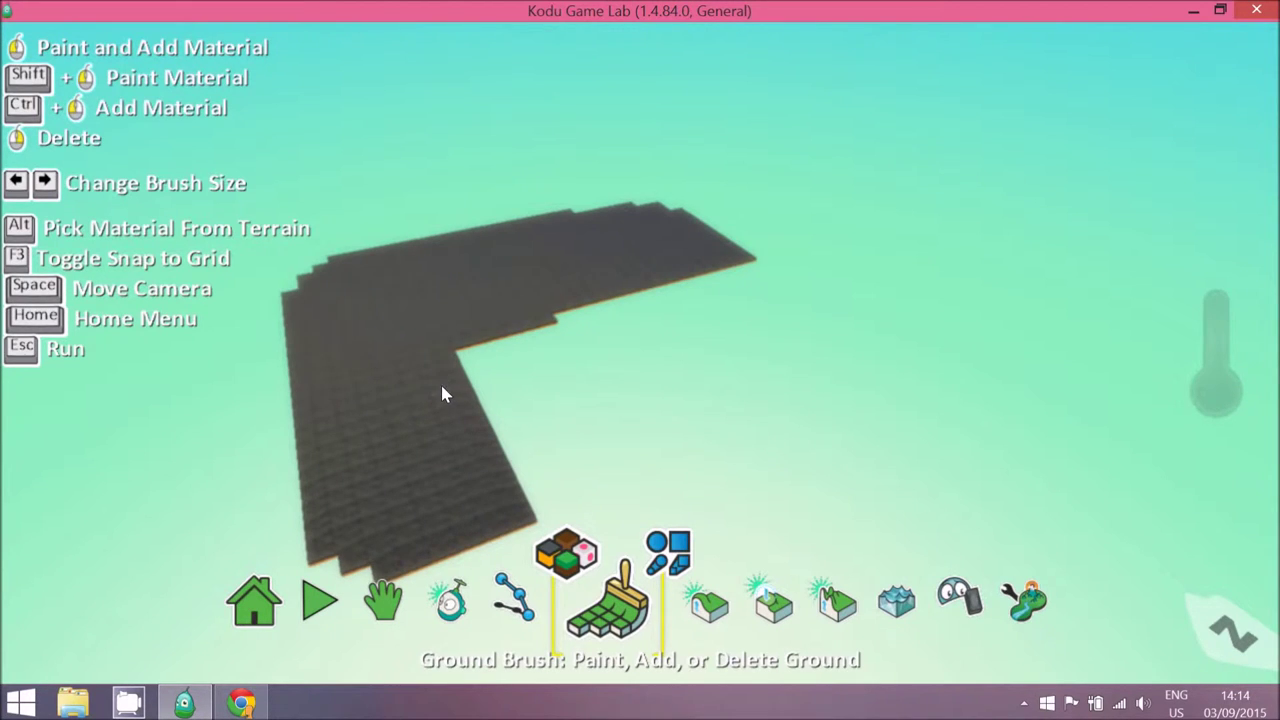
{"action": "key", "text": "Right"}
{"action": "key", "text": "Right"}
{"action": "key", "text": "Right"}
{"action": "key", "text": "Right"}
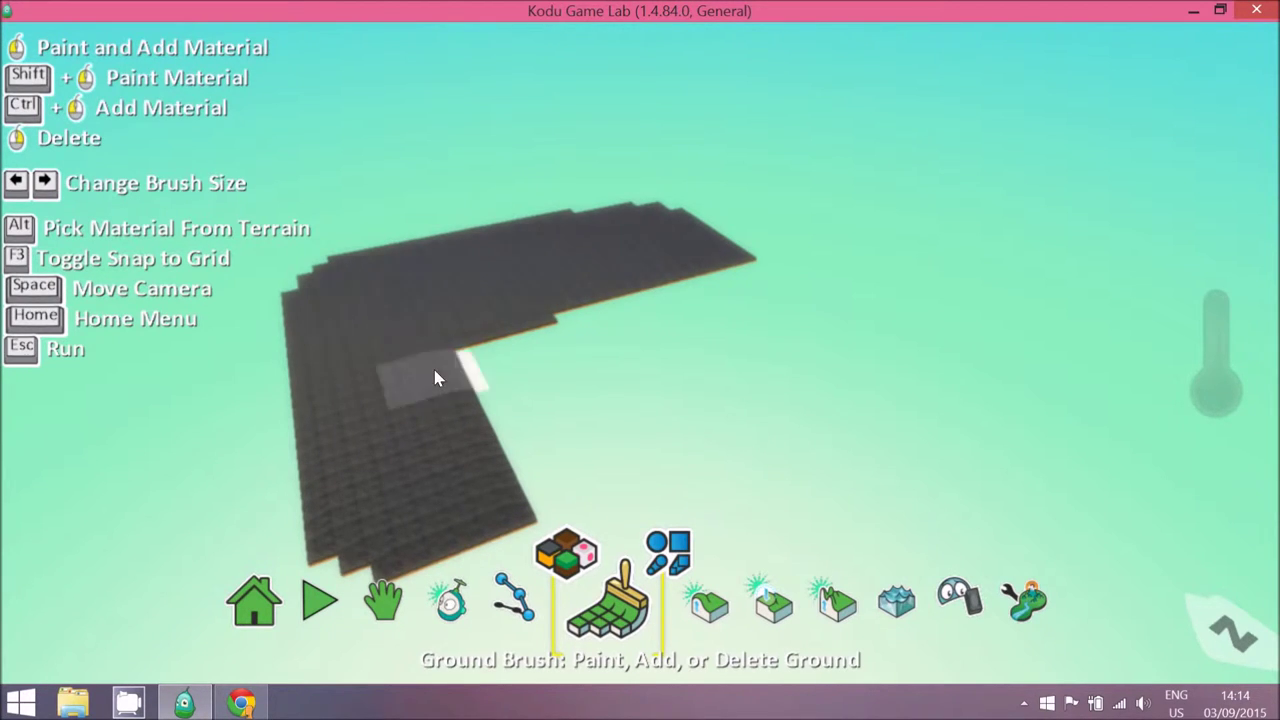
{"action": "key", "text": "Right"}
{"action": "key", "text": "Right"}
{"action": "key", "text": "Right"}
{"action": "key", "text": "Right"}
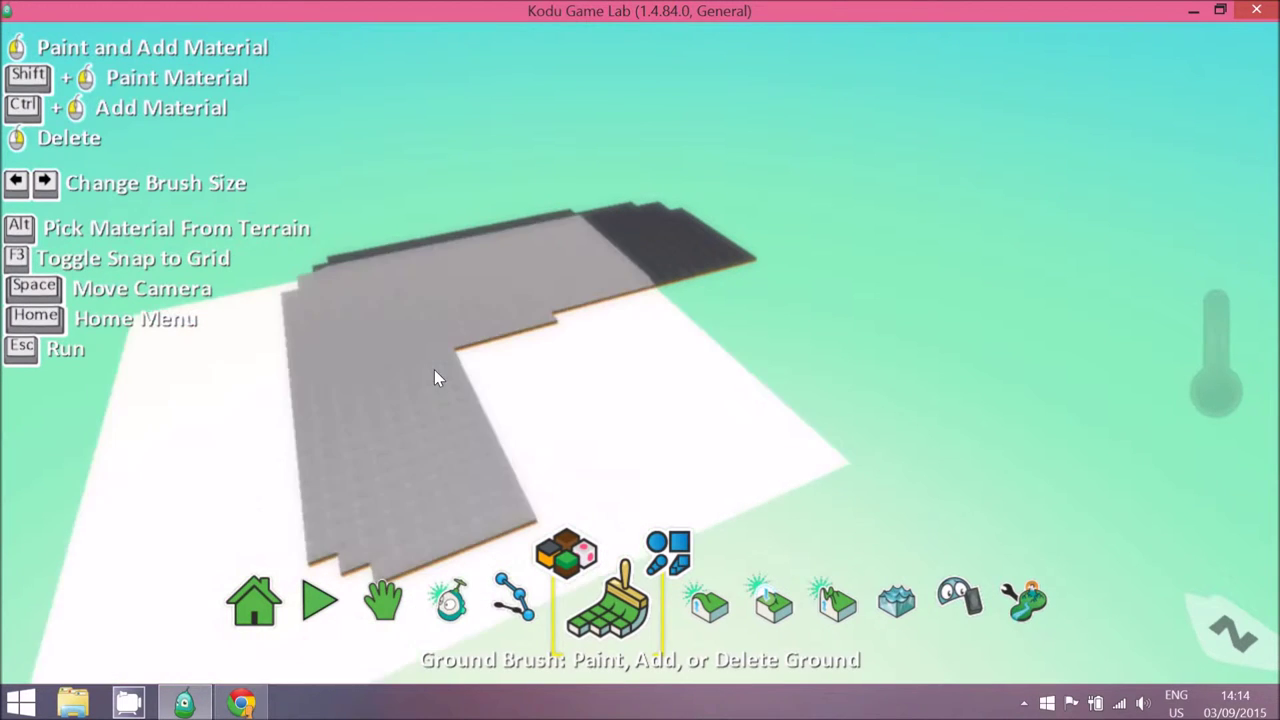
{"action": "mouse_move", "coordinate": [434, 377]}
{"action": "left_mouse_down"}
{"action": "mouse_move", "coordinate": [522, 362]}
{"action": "mouse_move", "coordinate": [555, 408]}
{"action": "mouse_move", "coordinate": [717, 319]}
{"action": "mouse_move", "coordinate": [437, 248]}
{"action": "mouse_move", "coordinate": [391, 329]}
{"action": "mouse_move", "coordinate": [483, 436]}
{"action": "mouse_move", "coordinate": [791, 408]}
{"action": "mouse_move", "coordinate": [777, 257]}
{"action": "mouse_move", "coordinate": [462, 223]}
{"action": "mouse_move", "coordinate": [271, 277]}
{"action": "left_mouse_up"}
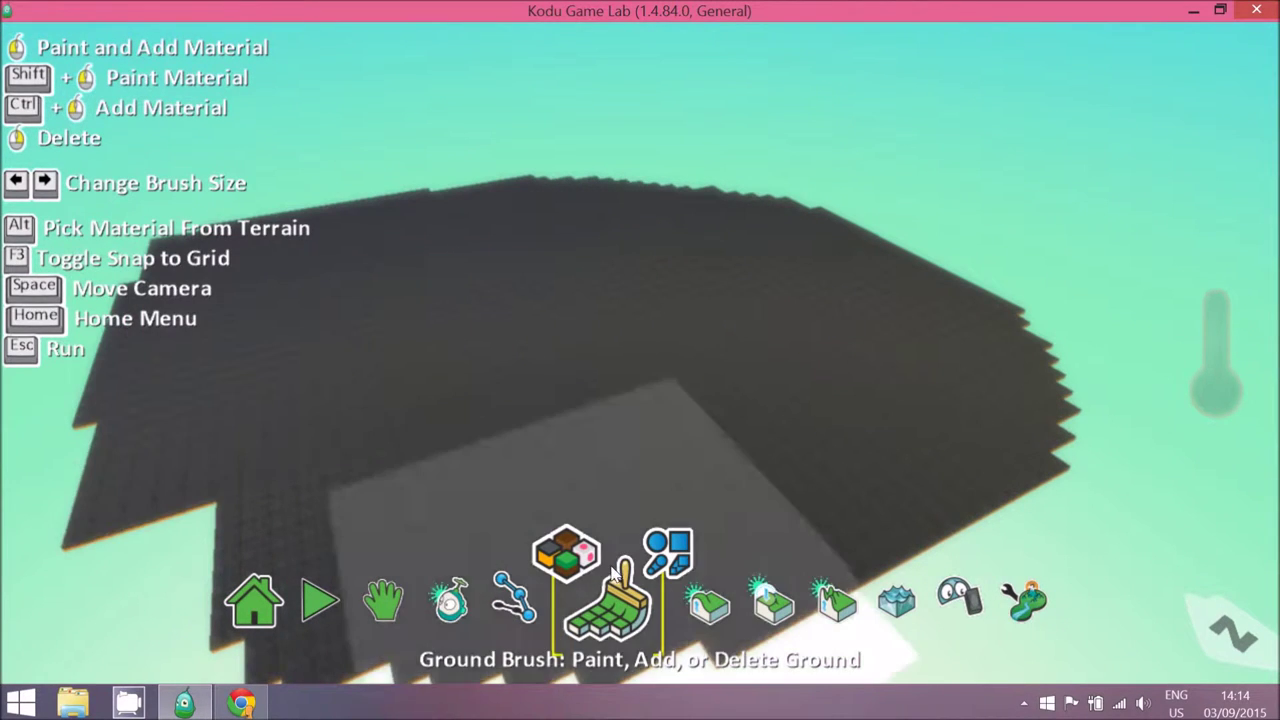
Step: Raise a hill along the far edge, then flatten and smooth that hilly strip
{"action": "left_click", "coordinate": [692, 618]}
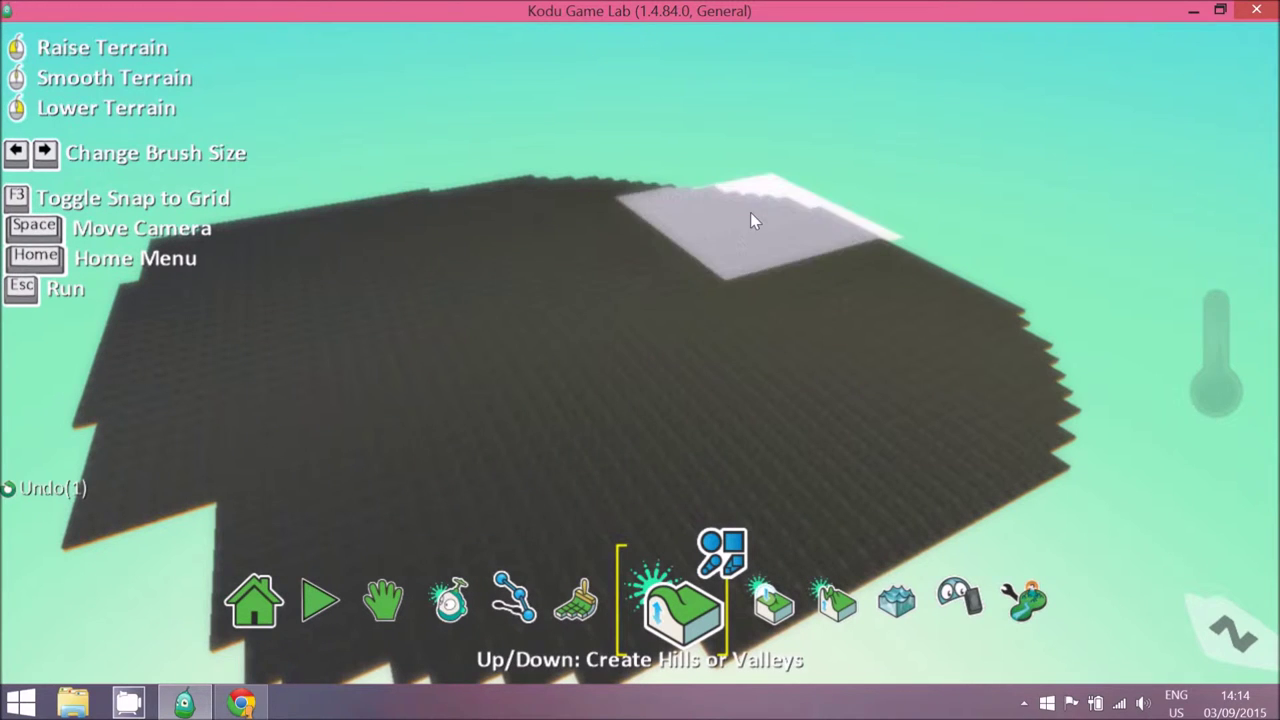
{"action": "mouse_move", "coordinate": [733, 220]}
{"action": "left_mouse_down"}
{"action": "mouse_move", "coordinate": [540, 172]}
{"action": "mouse_move", "coordinate": [850, 207]}
{"action": "mouse_move", "coordinate": [855, 257]}
{"action": "mouse_move", "coordinate": [971, 320]}
{"action": "mouse_move", "coordinate": [991, 349]}
{"action": "mouse_move", "coordinate": [951, 297]}
{"action": "mouse_move", "coordinate": [786, 227]}
{"action": "mouse_move", "coordinate": [859, 239]}
{"action": "mouse_move", "coordinate": [938, 307]}
{"action": "mouse_move", "coordinate": [974, 444]}
{"action": "mouse_move", "coordinate": [894, 491]}
{"action": "mouse_move", "coordinate": [606, 557]}
{"action": "mouse_move", "coordinate": [571, 608]}
{"action": "mouse_move", "coordinate": [862, 362]}
{"action": "mouse_move", "coordinate": [700, 462]}
{"action": "left_mouse_up"}
{"action": "left_click", "coordinate": [768, 596]}
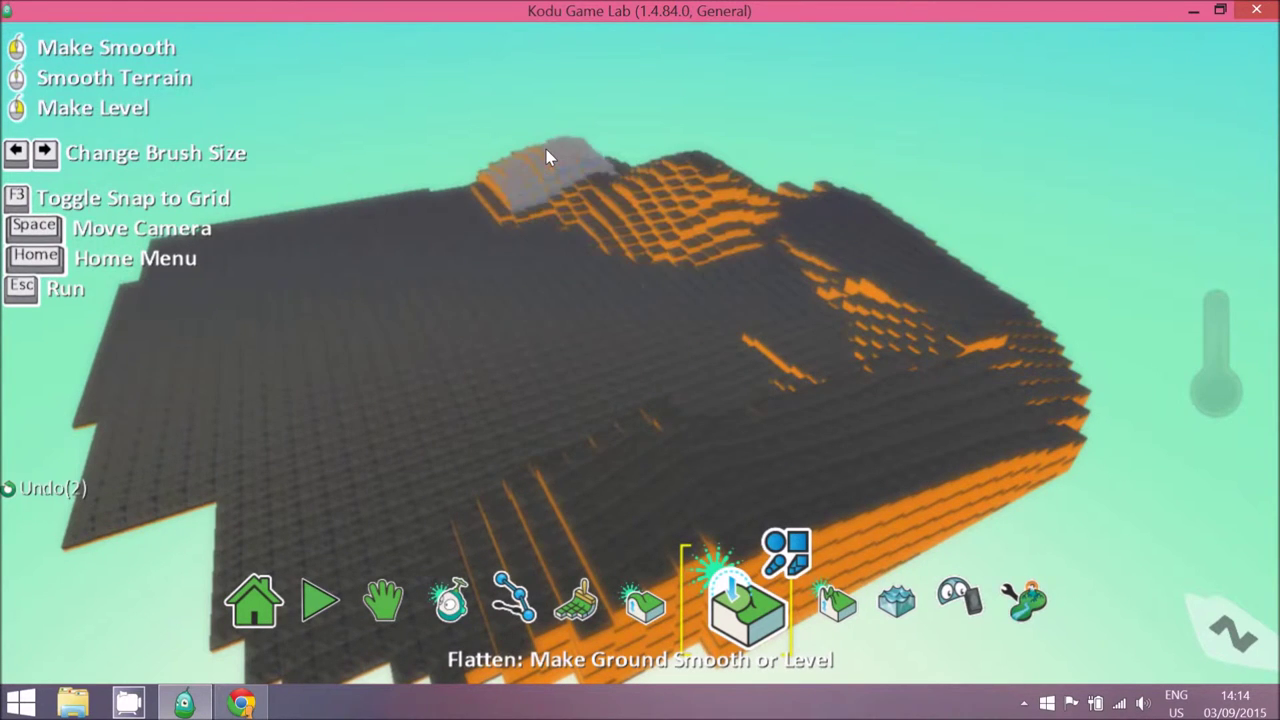
{"action": "mouse_move", "coordinate": [648, 190]}
{"action": "left_mouse_down"}
{"action": "mouse_move", "coordinate": [838, 194]}
{"action": "mouse_move", "coordinate": [909, 277]}
{"action": "left_mouse_up"}
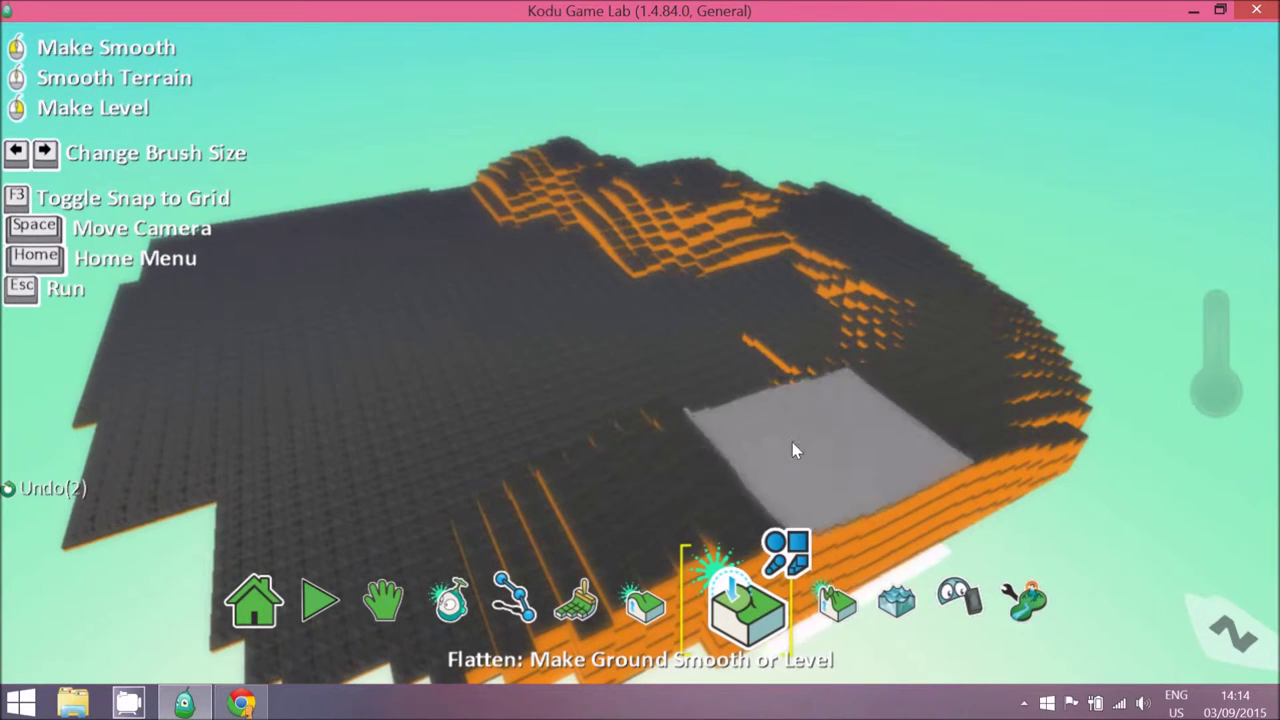
Step: Roughen the near terrain so spiky columns rise from it
{"action": "left_click", "coordinate": [811, 616]}
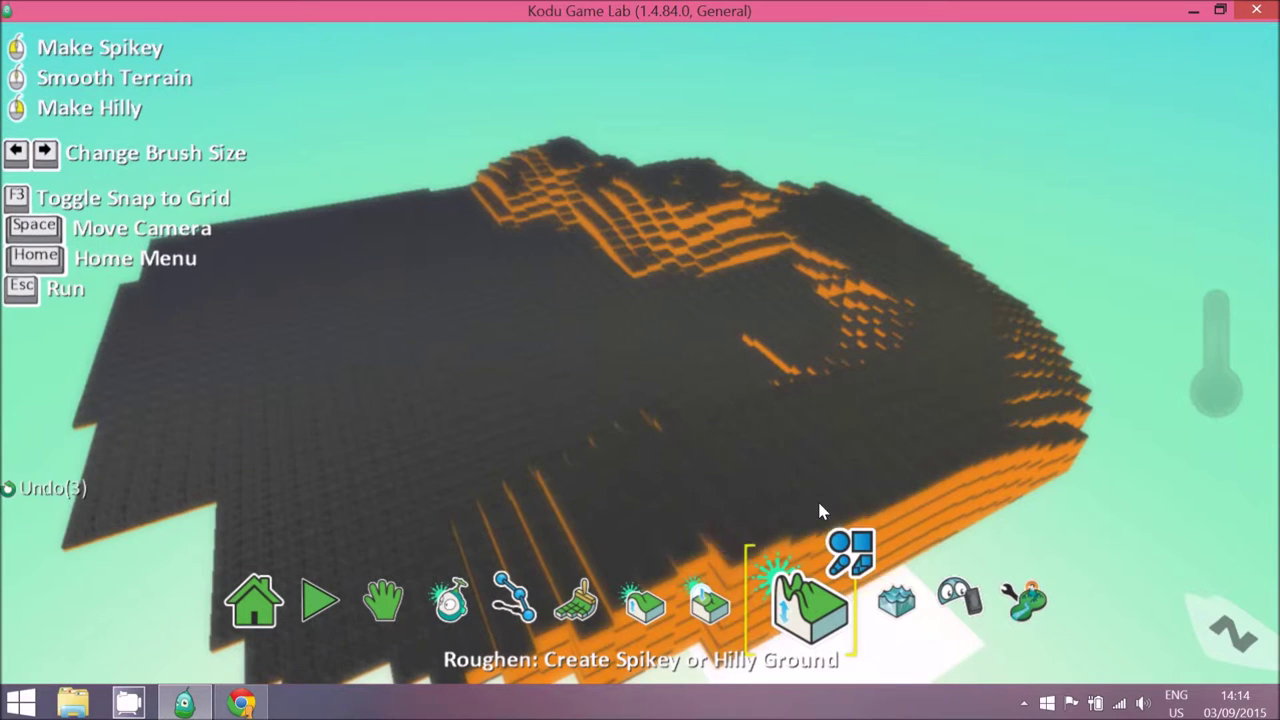
{"action": "left_click_drag", "start_coordinate": [768, 502], "coordinate": [898, 468]}
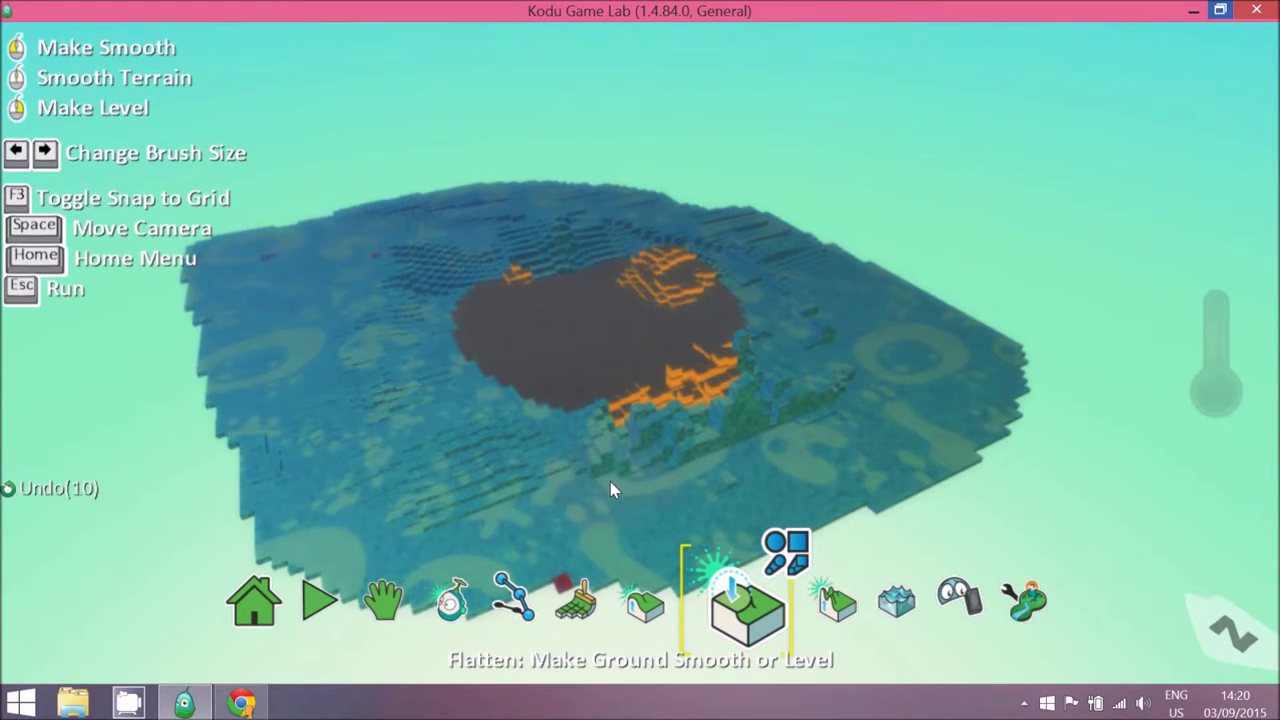
{"action": "left_click", "coordinate": [652, 612]}
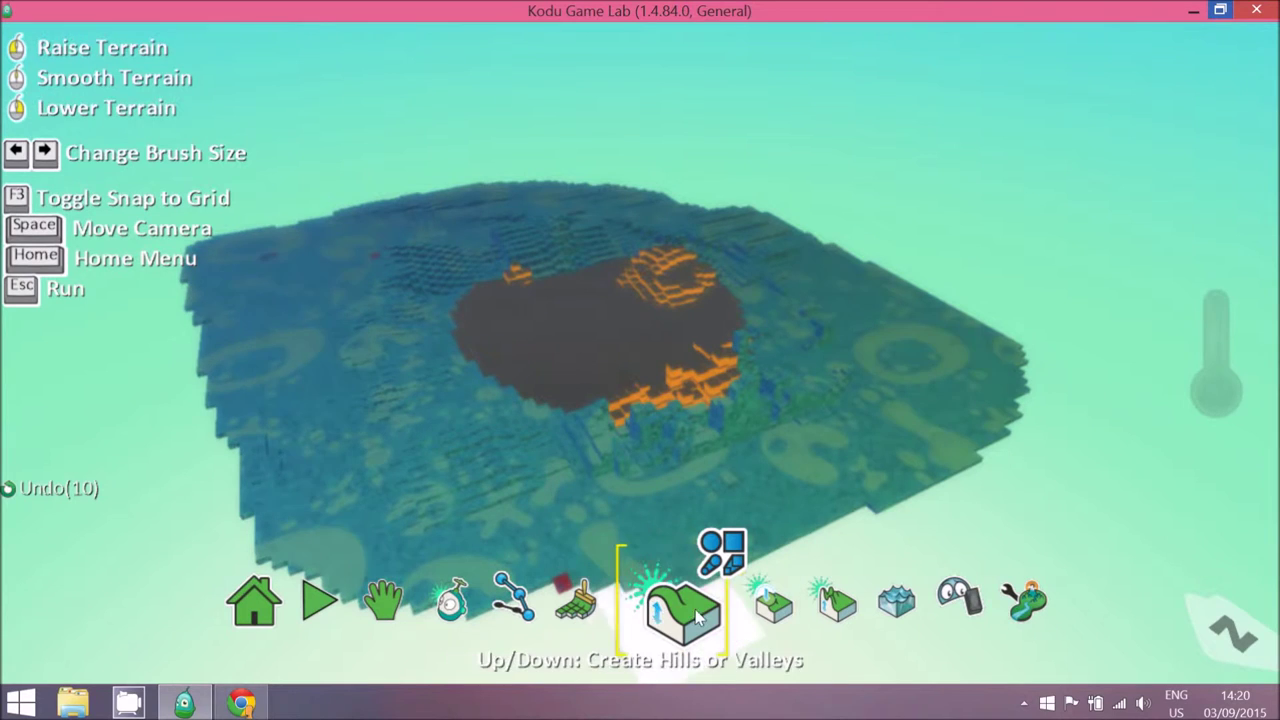
{"action": "left_click", "coordinate": [770, 602]}
{"action": "left_click", "coordinate": [818, 608]}
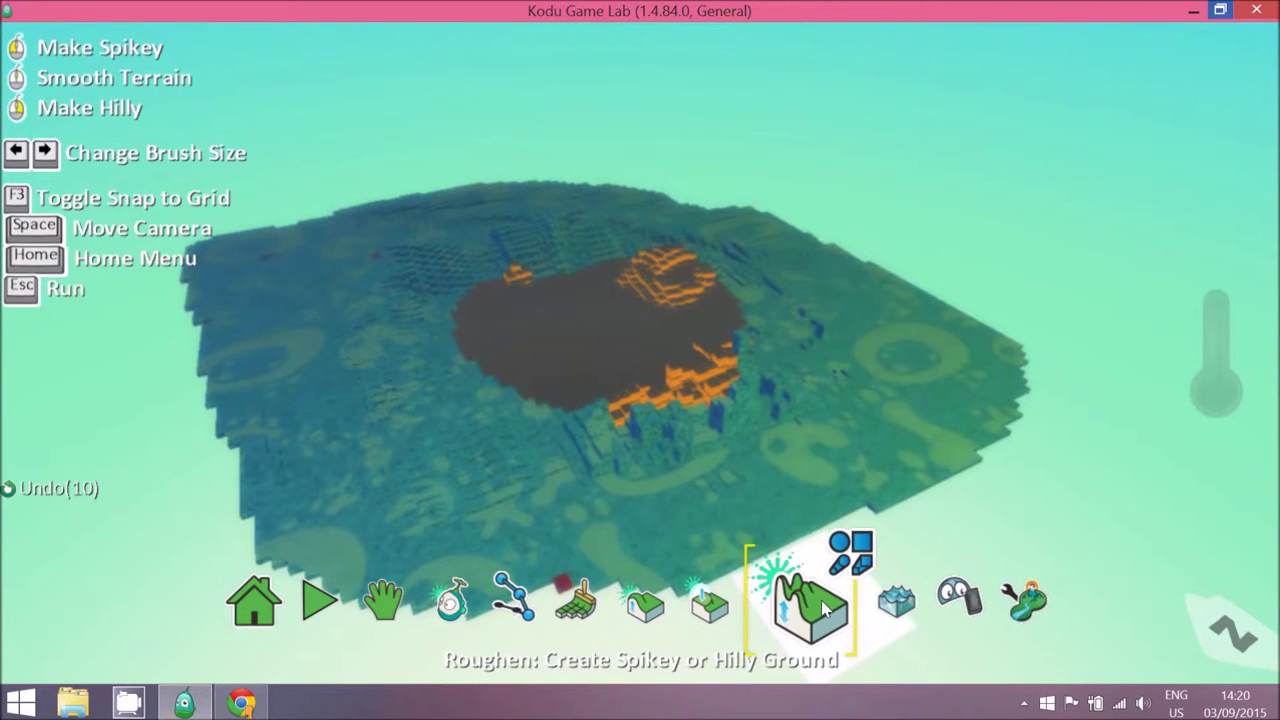
{"action": "left_click", "coordinate": [480, 612]}
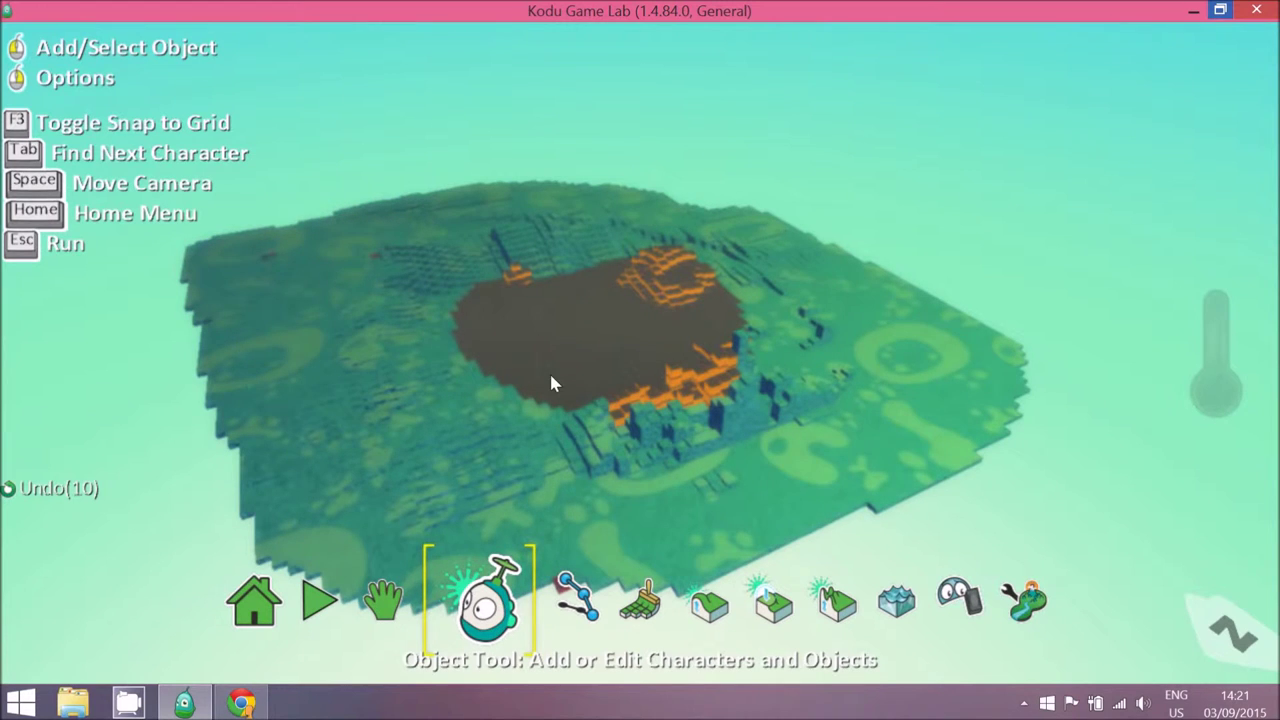
Step: Place one Kodu character and two apples on the dark central plateau
{"action": "left_click", "coordinate": [562, 321]}
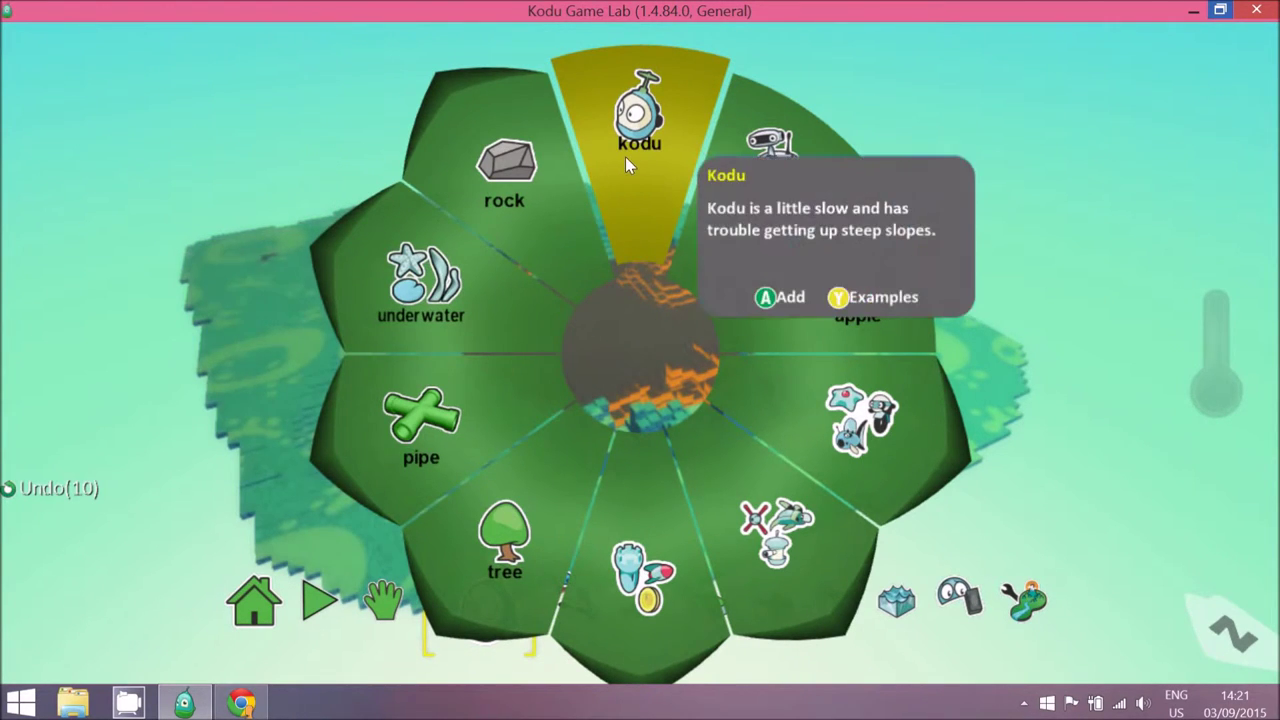
{"action": "left_click", "coordinate": [629, 185]}
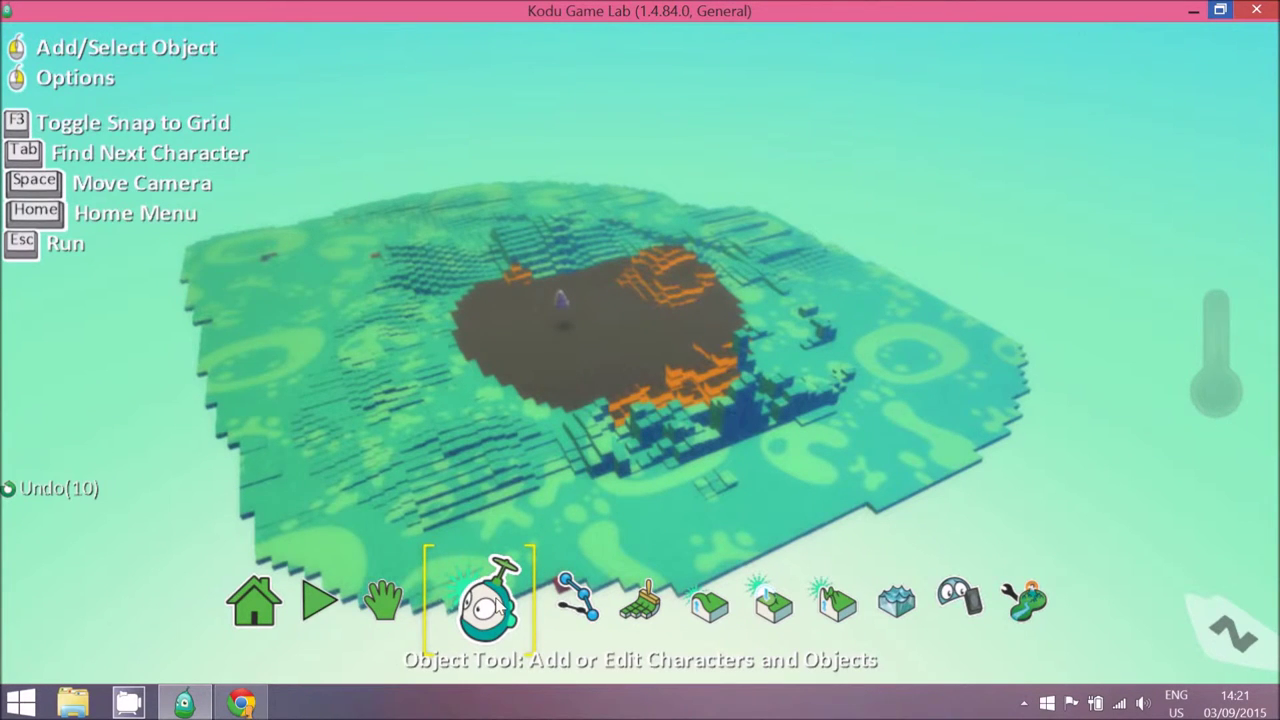
{"action": "left_click", "coordinate": [607, 365]}
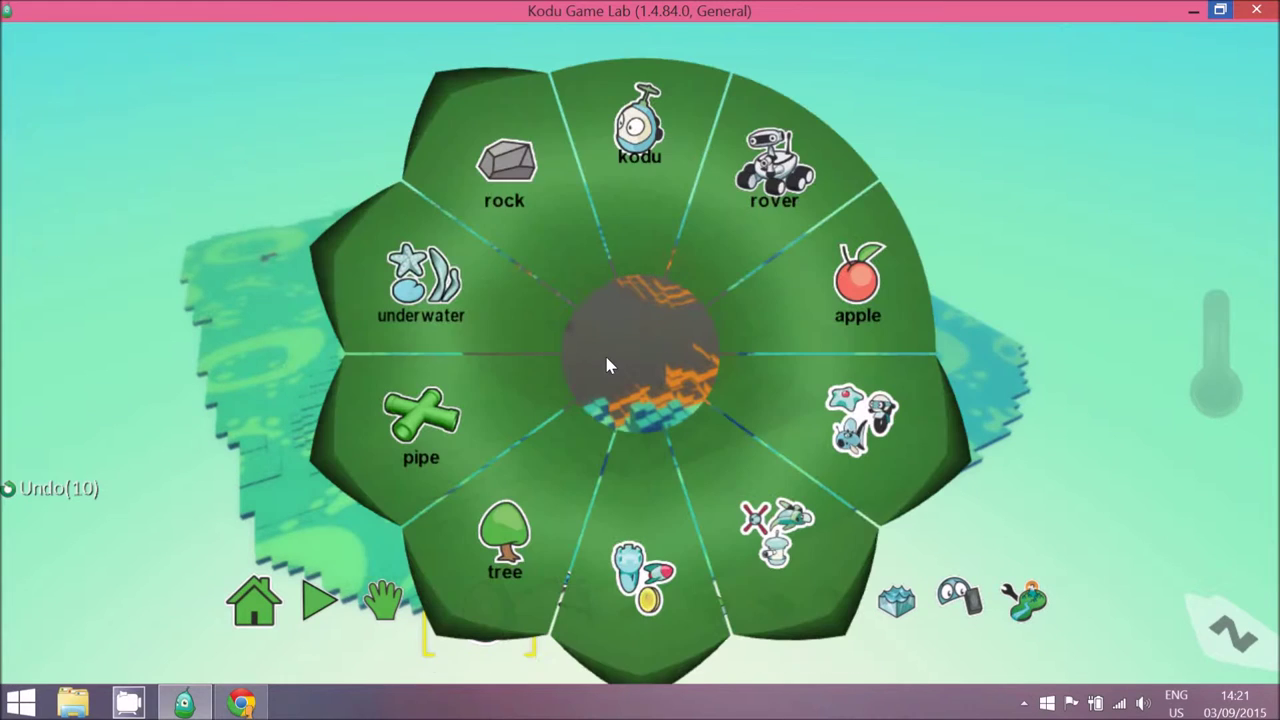
{"action": "left_click", "coordinate": [829, 290]}
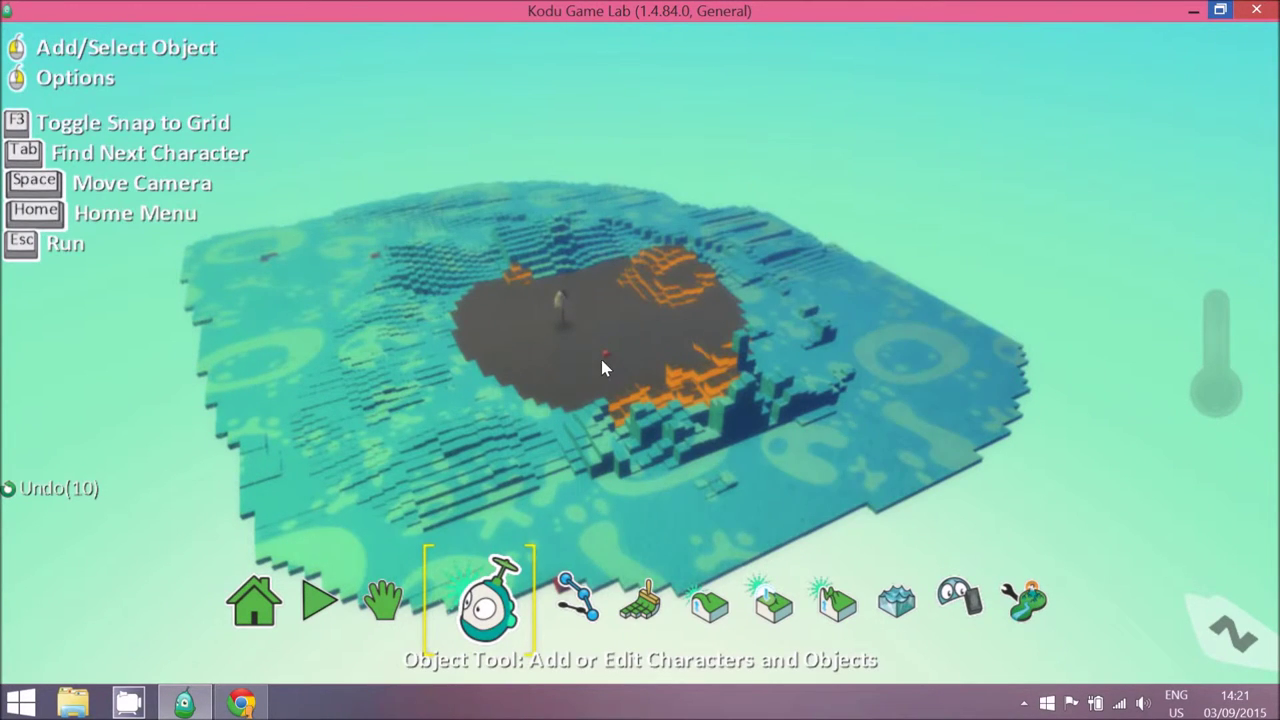
{"action": "left_click", "coordinate": [862, 349]}
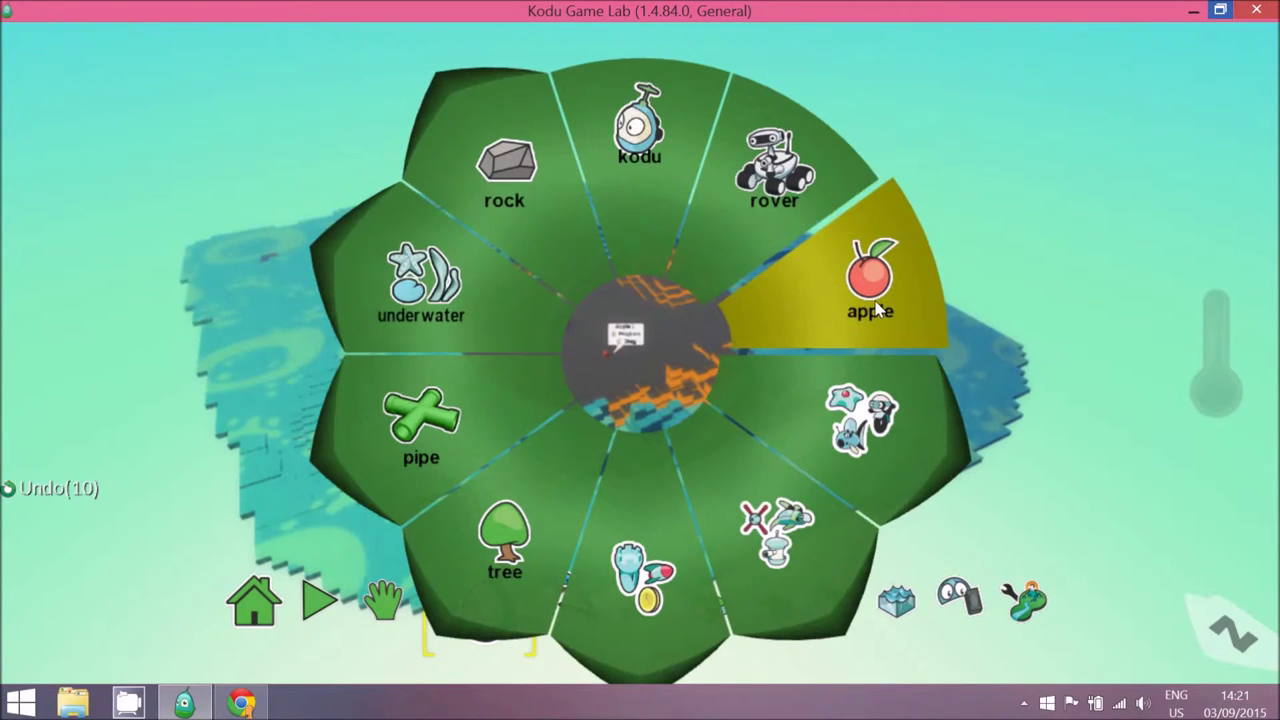
{"action": "left_click", "coordinate": [874, 306]}
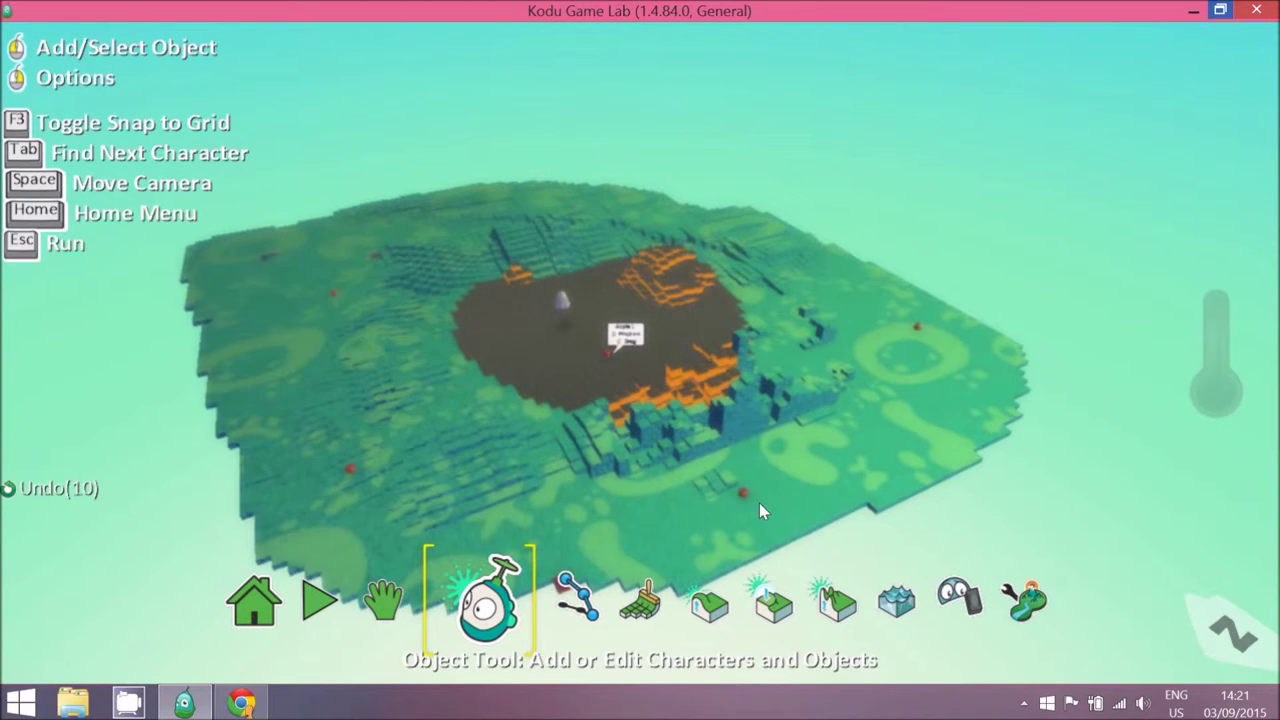
{"action": "scroll", "coordinate": [560, 296], "scroll_direction": "up", "scroll_amount": 5}
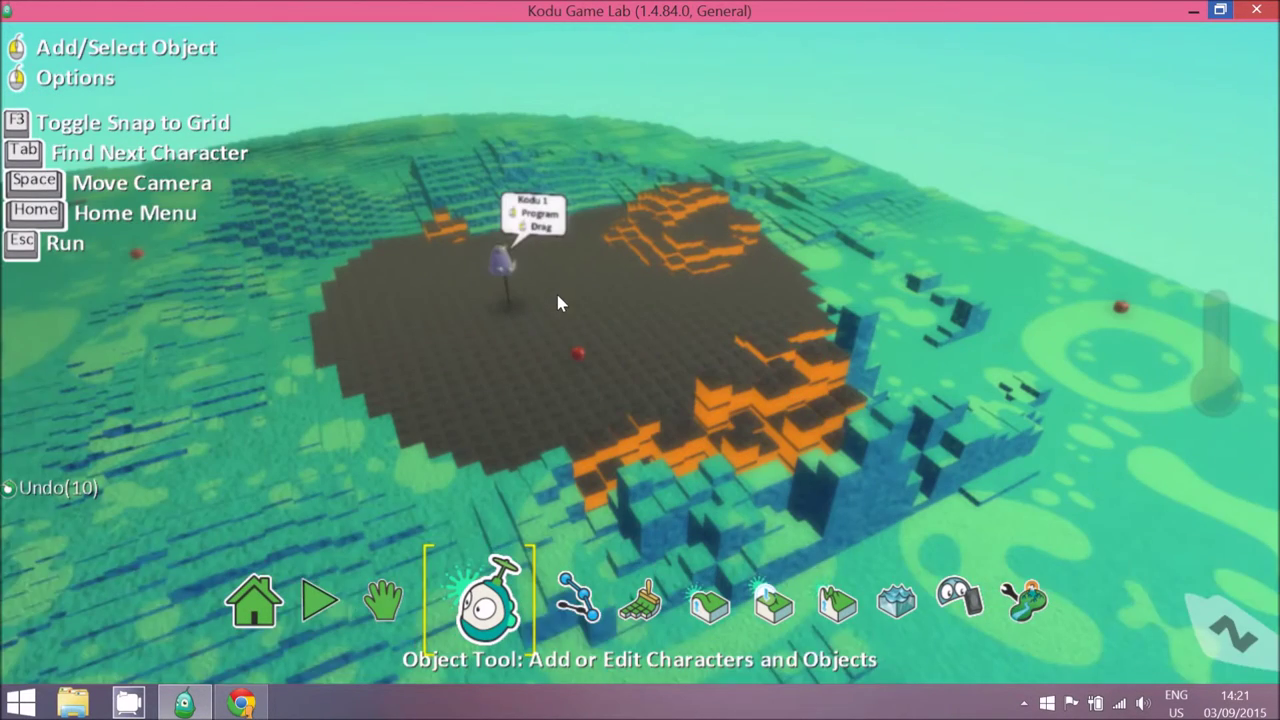
Step: Program Kodu's rule 1: WHEN keyboard arrows, DO move quickly
{"action": "right_click", "coordinate": [491, 257]}
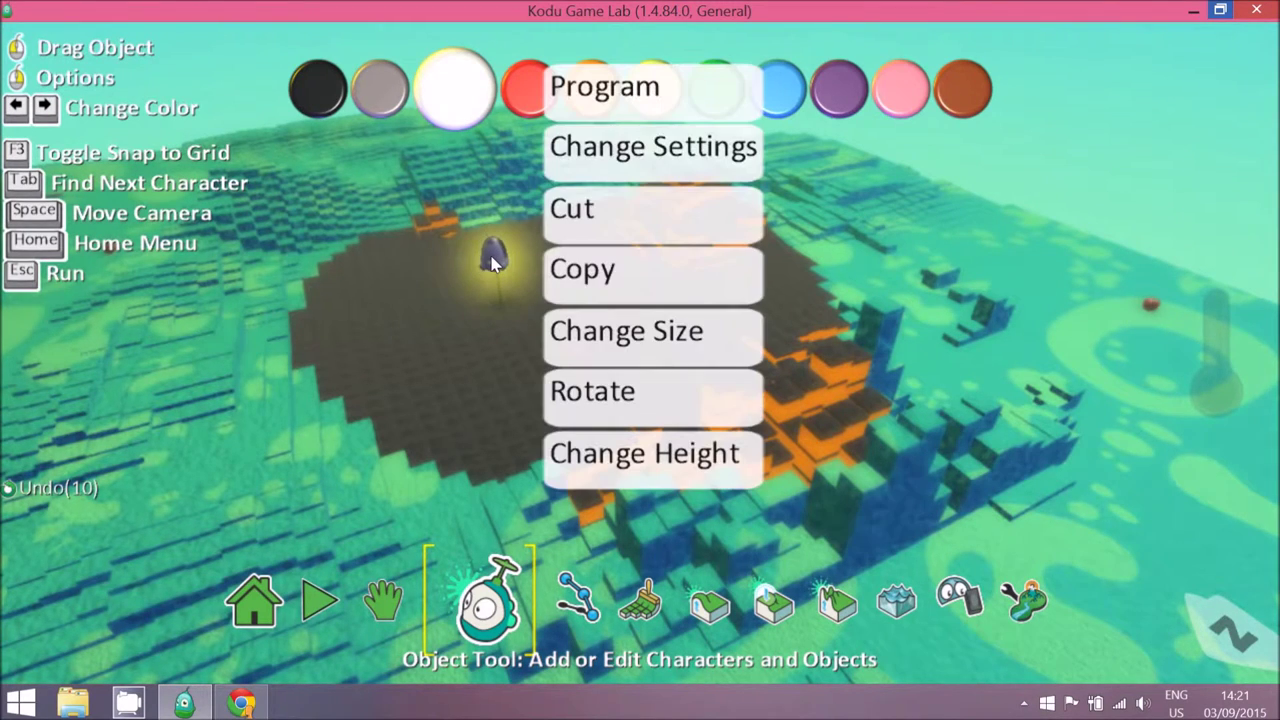
{"action": "left_click", "coordinate": [618, 88]}
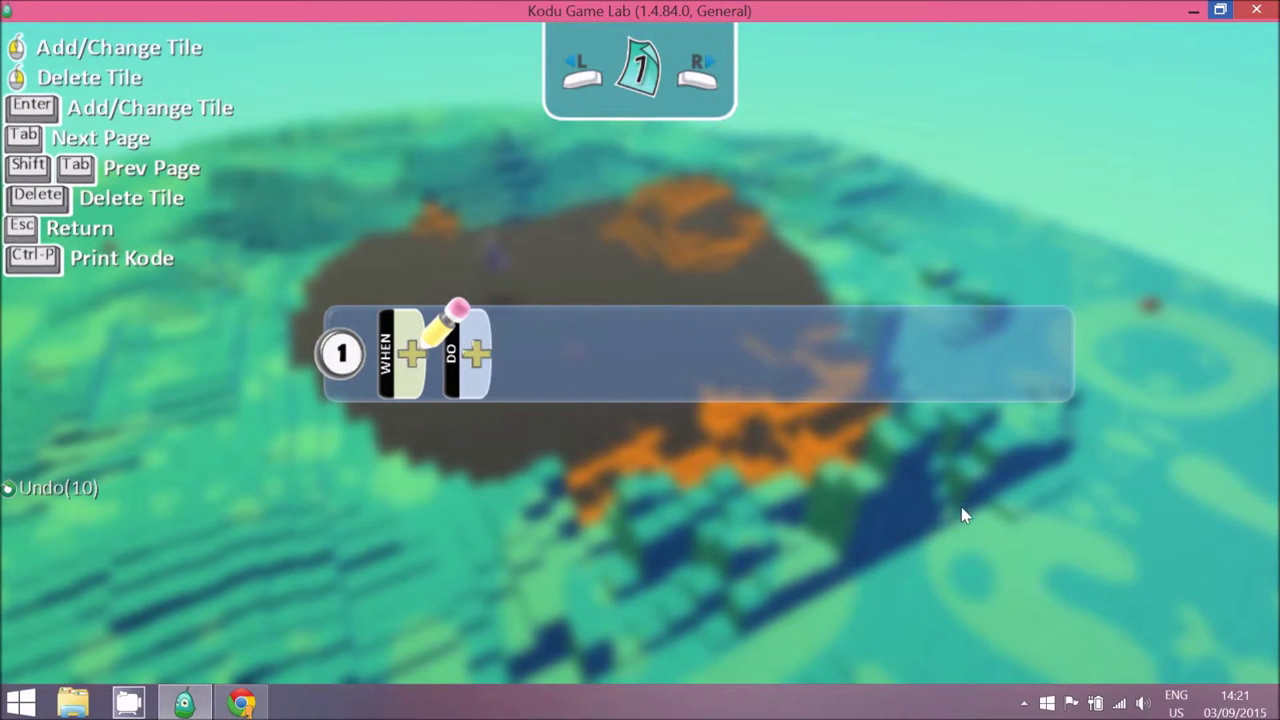
{"action": "left_click", "coordinate": [411, 355]}
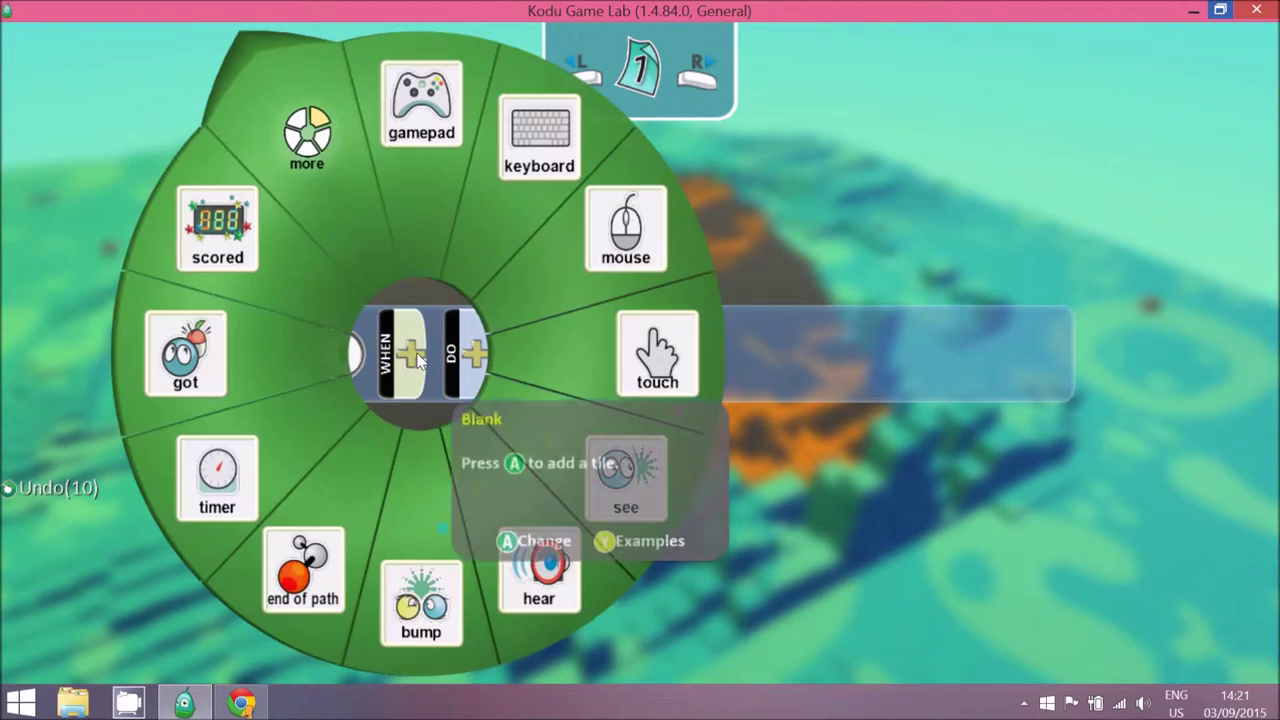
{"action": "left_click", "coordinate": [517, 191]}
{"action": "left_click", "coordinate": [499, 365]}
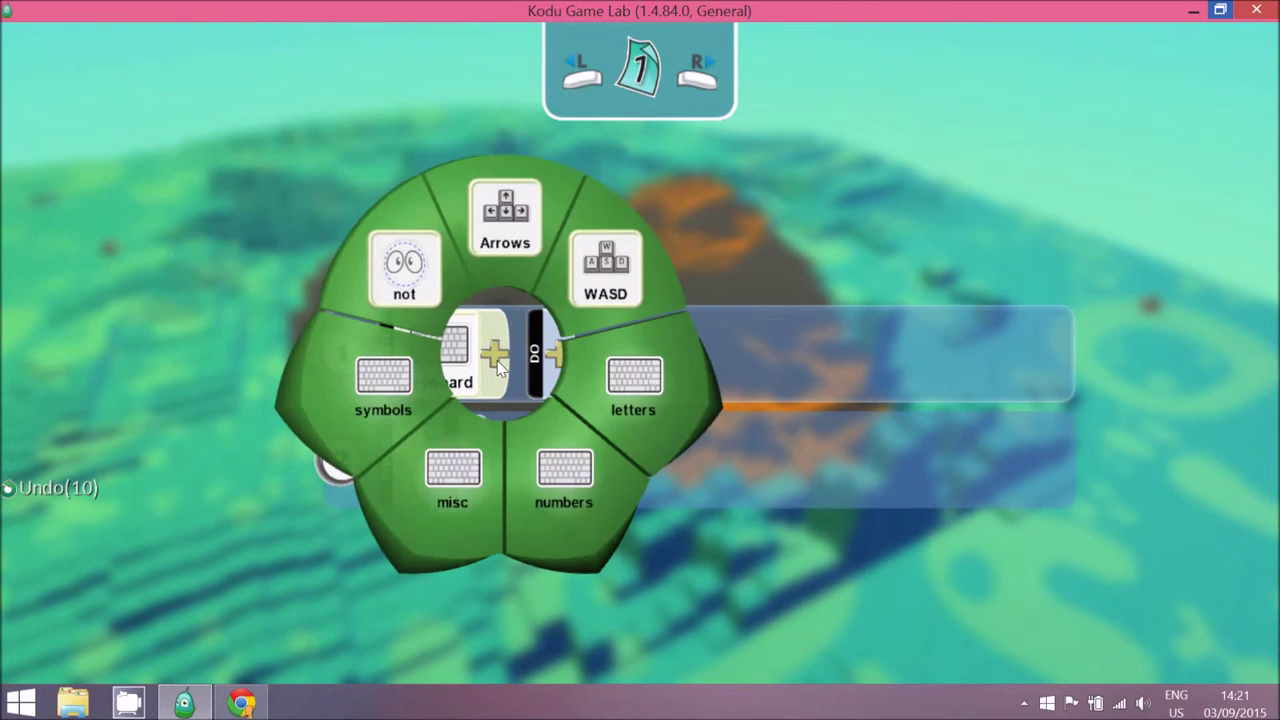
{"action": "left_click", "coordinate": [509, 231]}
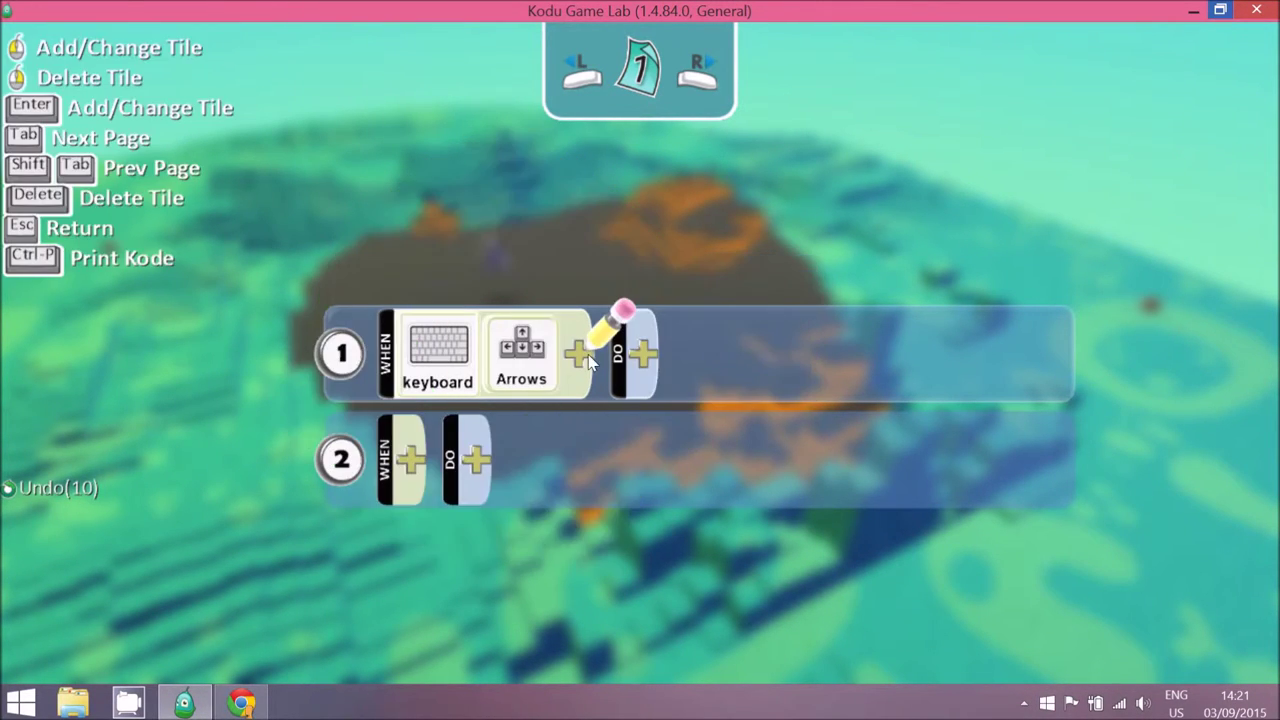
{"action": "left_click", "coordinate": [642, 358]}
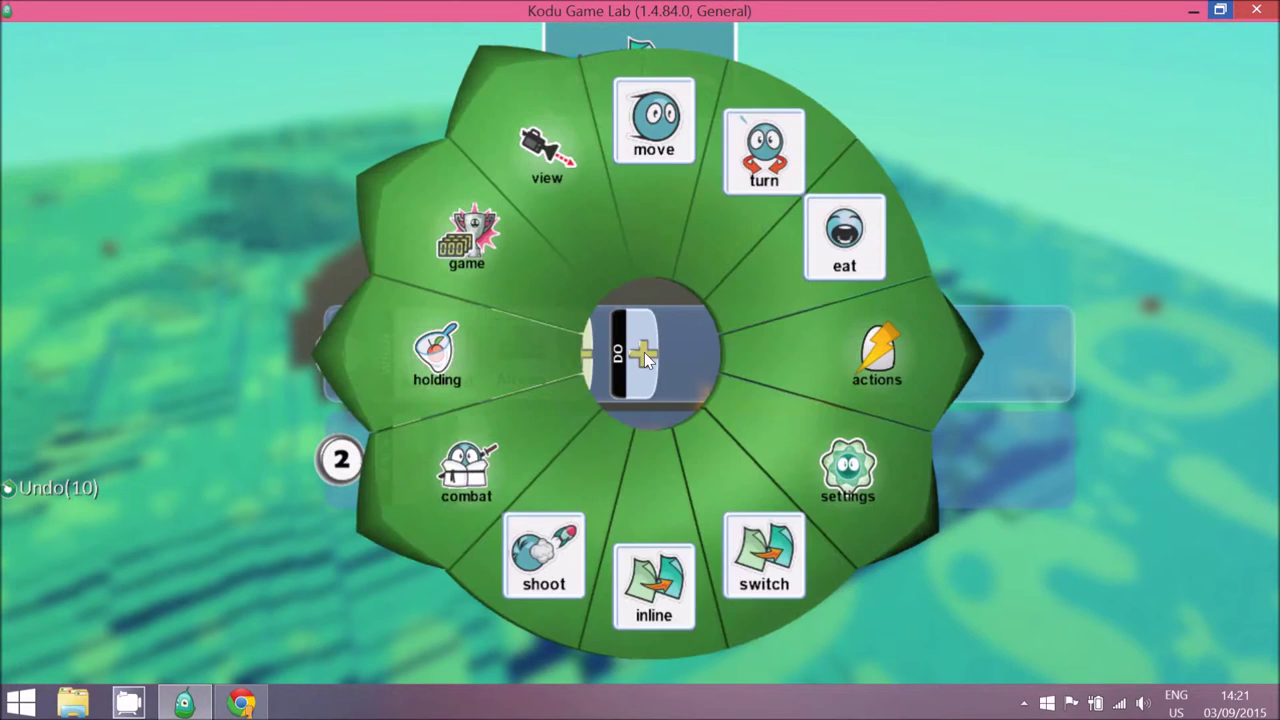
{"action": "left_click", "coordinate": [643, 171]}
{"action": "left_click", "coordinate": [728, 354]}
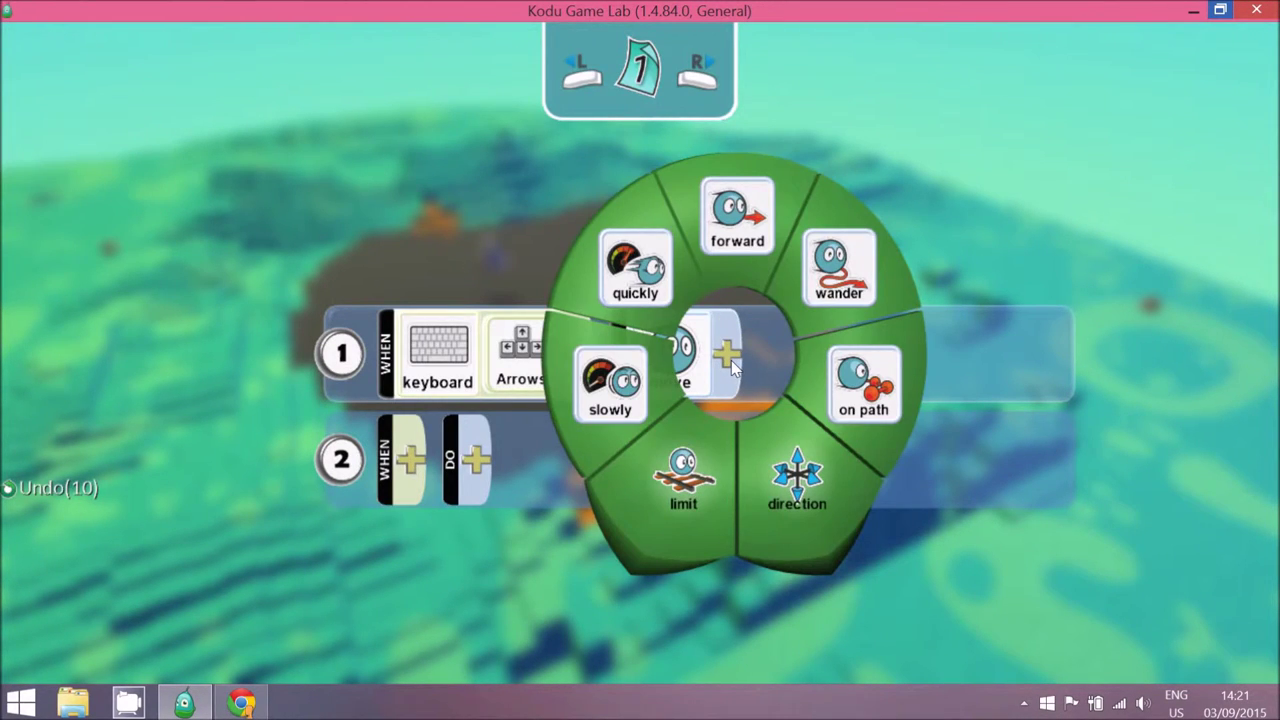
{"action": "mouse_move", "coordinate": [622, 265]}
{"action": "left_click", "coordinate": [622, 265]}
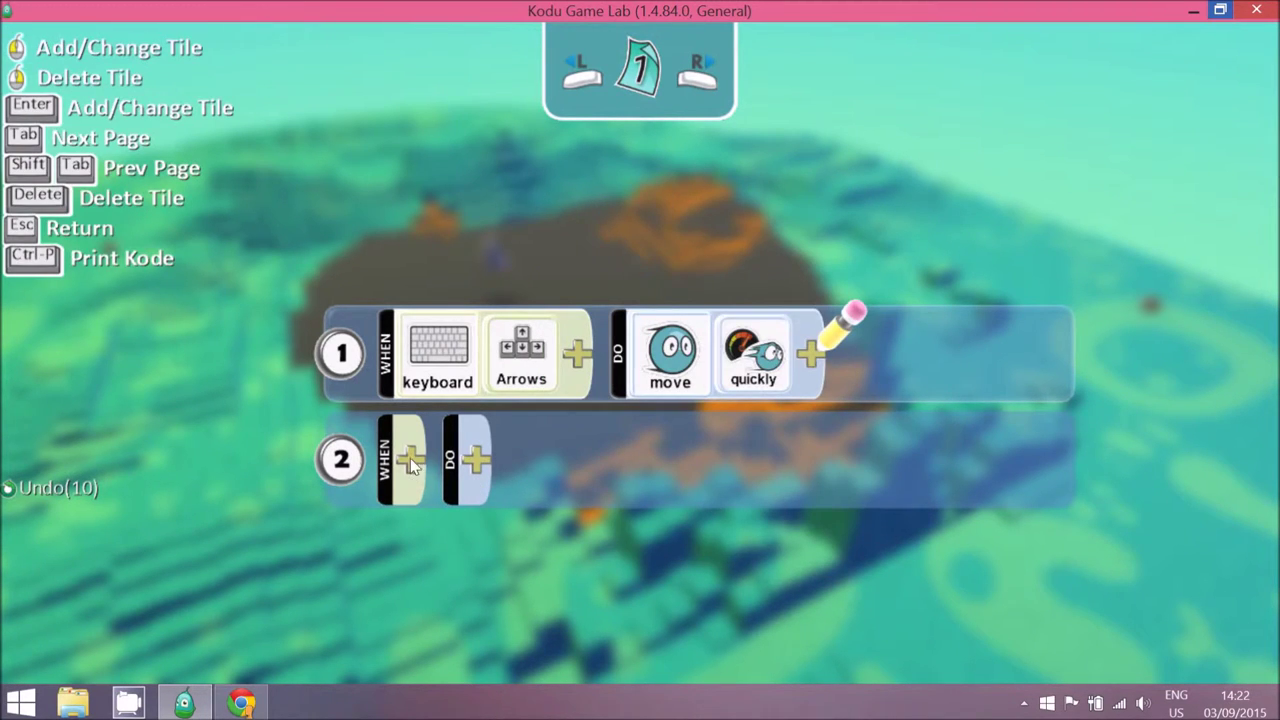
Step: Add rule 2: WHEN bump apple, DO eat, and return to the world
{"action": "left_click", "coordinate": [413, 362]}
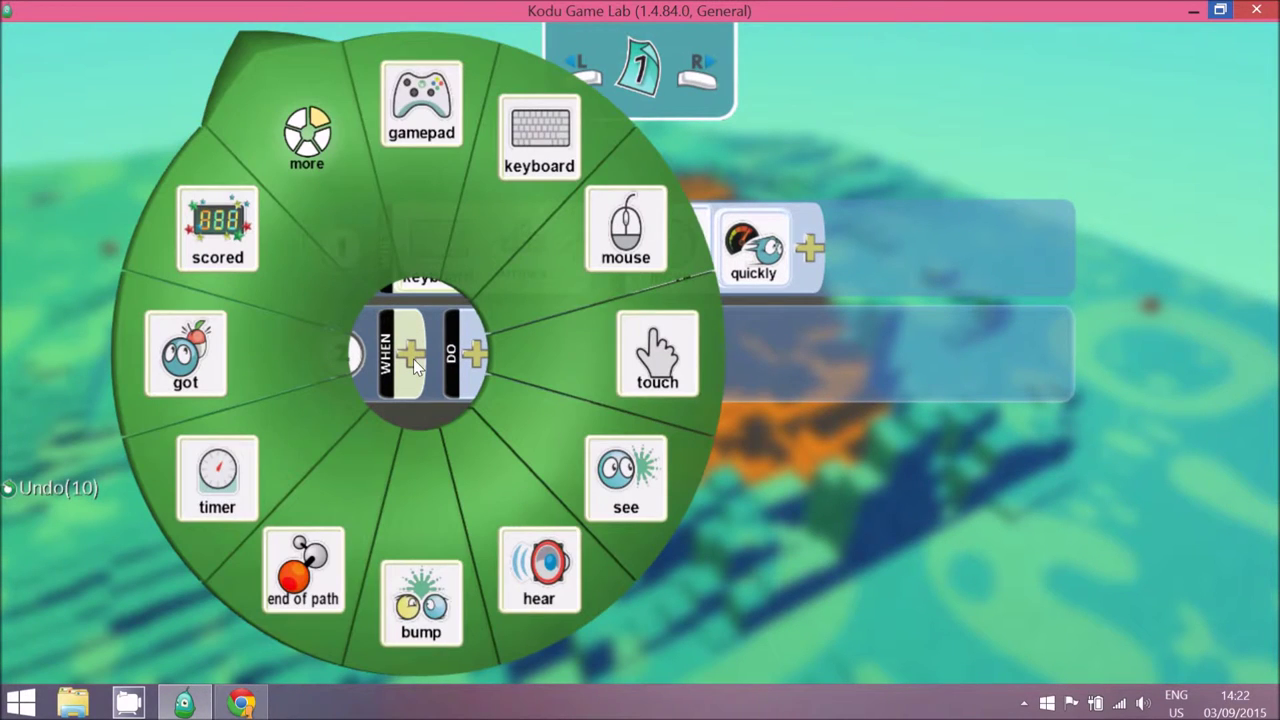
{"action": "left_click", "coordinate": [447, 582]}
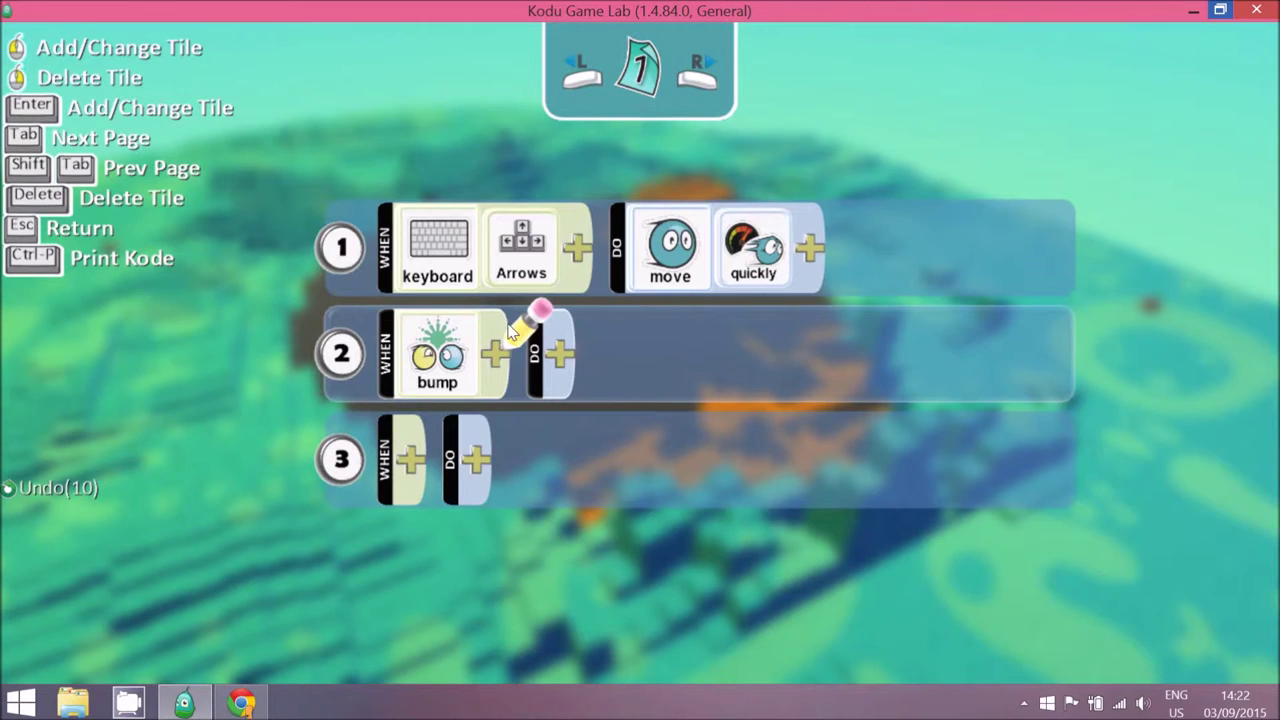
{"action": "left_click", "coordinate": [505, 355]}
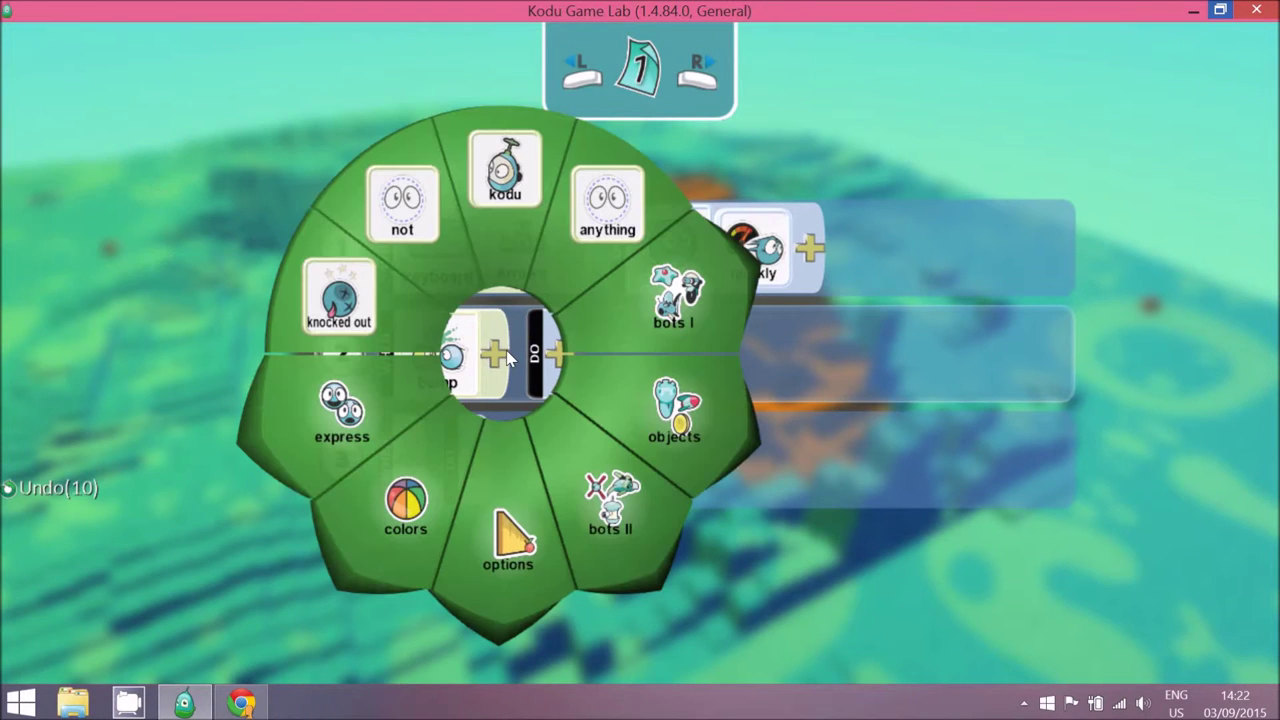
{"action": "left_click", "coordinate": [627, 414]}
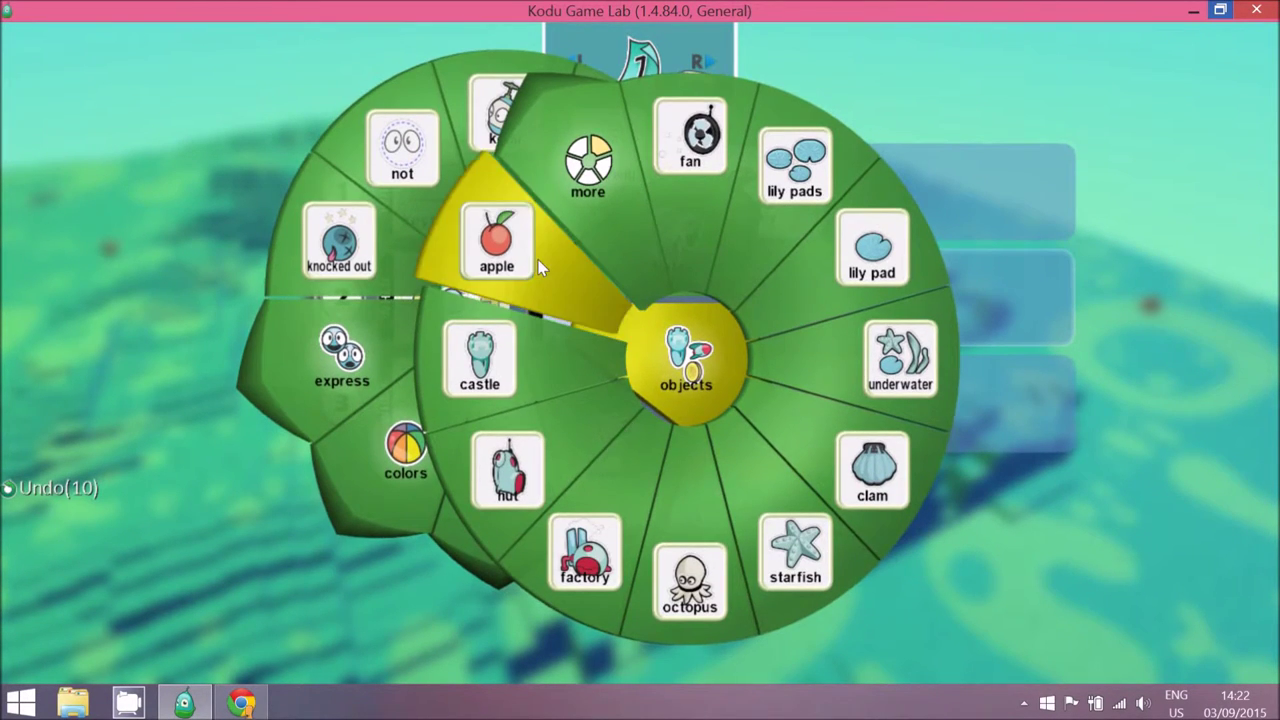
{"action": "left_click", "coordinate": [540, 268]}
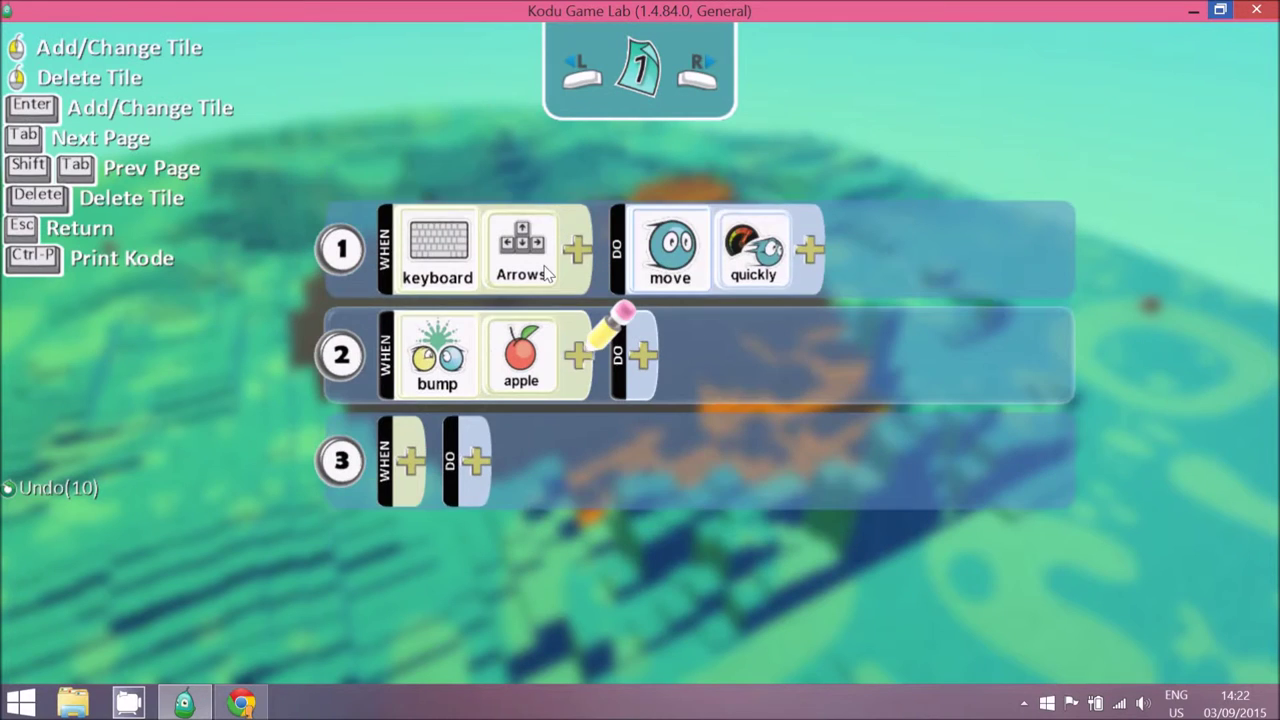
{"action": "left_click", "coordinate": [645, 358]}
{"action": "left_click", "coordinate": [808, 282]}
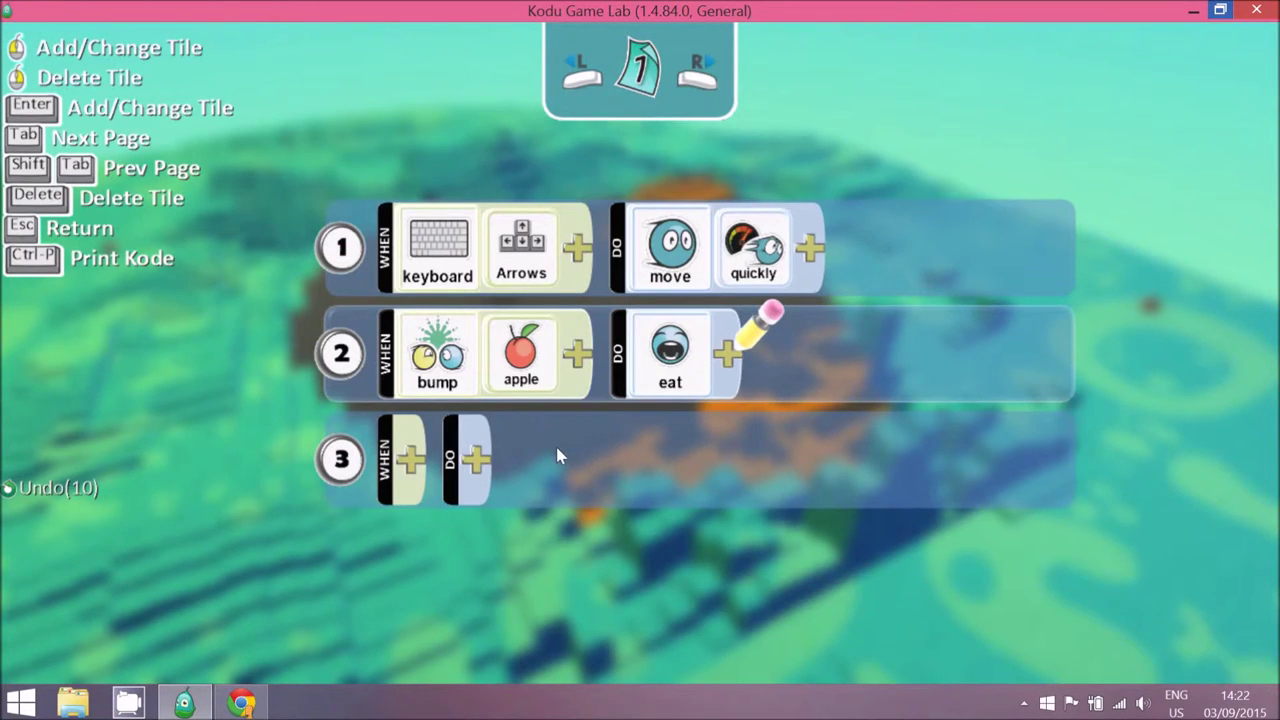
{"action": "key", "text": "Escape"}
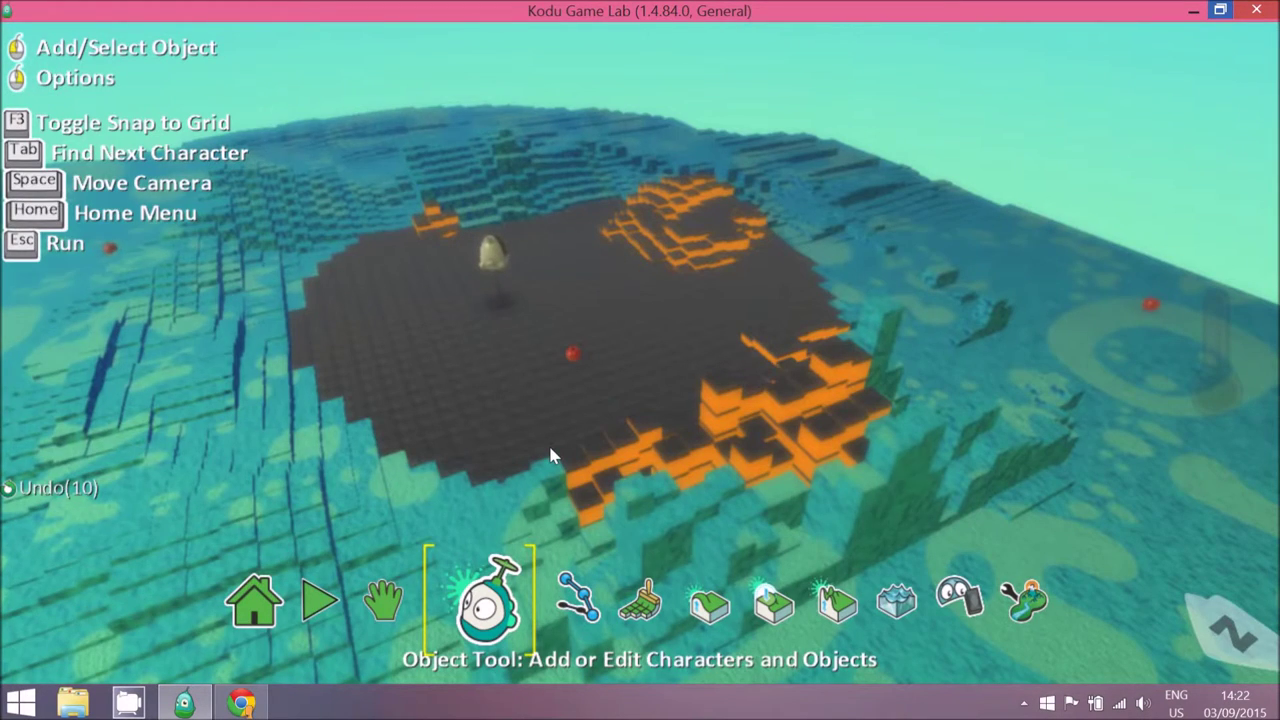
{"action": "scroll", "coordinate": [437, 380], "scroll_direction": "down", "scroll_amount": 3}
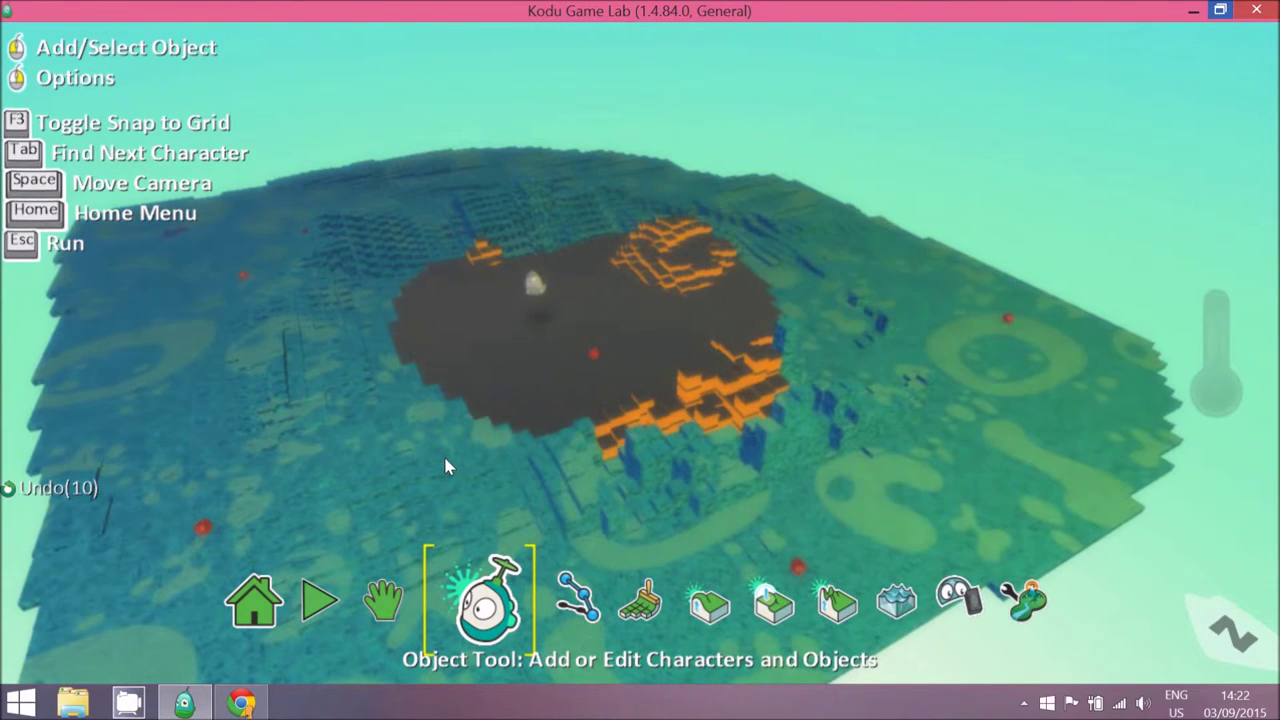
{"action": "key", "text": "Escape"}
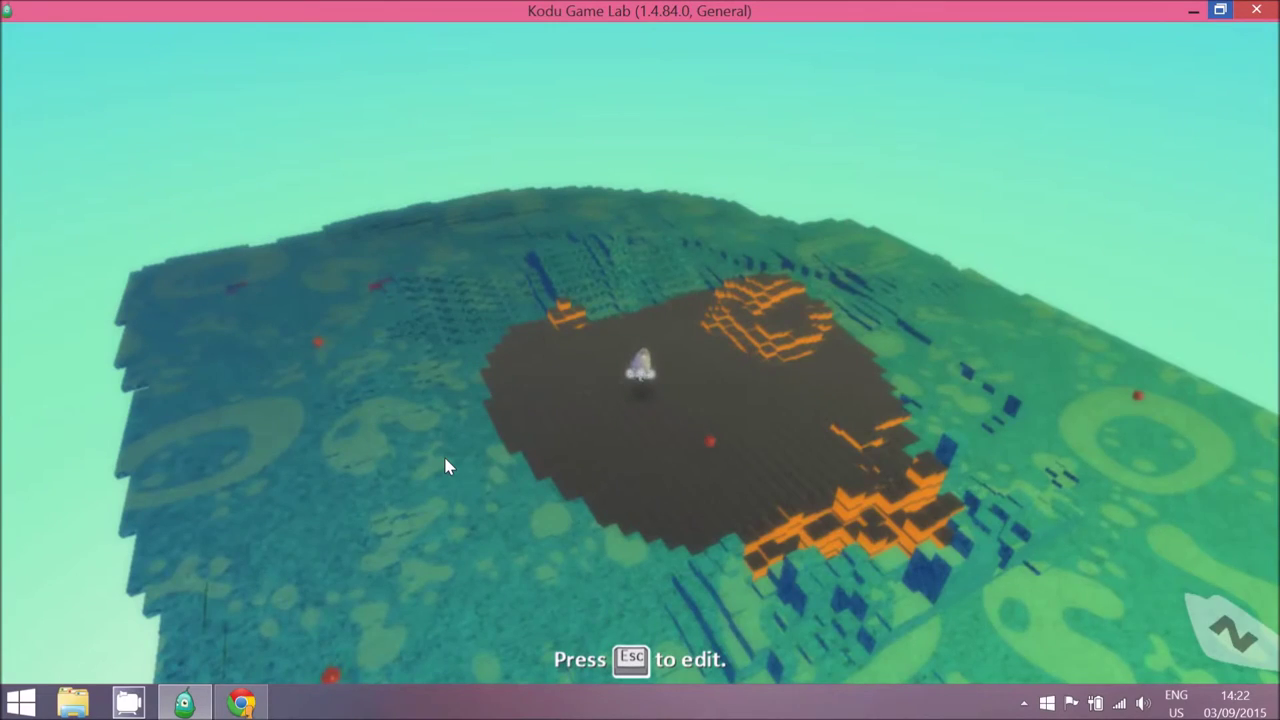
{"action": "key", "text": "Left"}
{"action": "key", "text": "Left"}
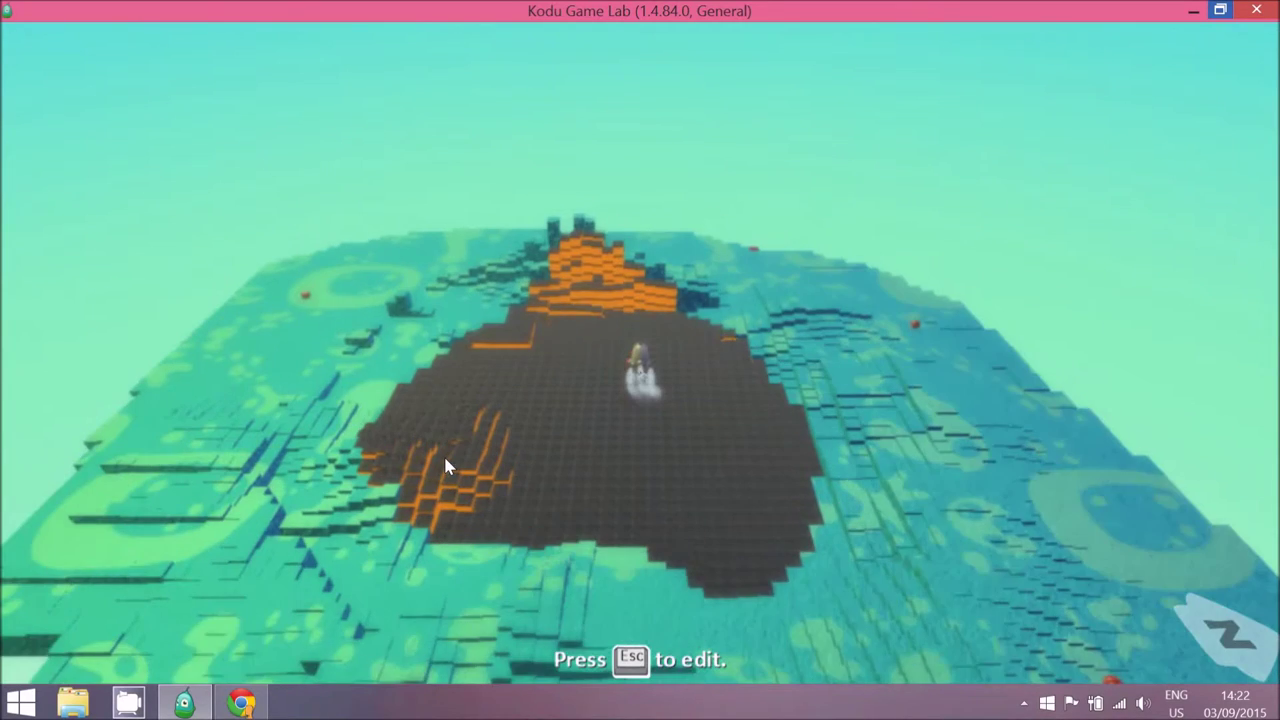
{"action": "key", "text": "Left"}
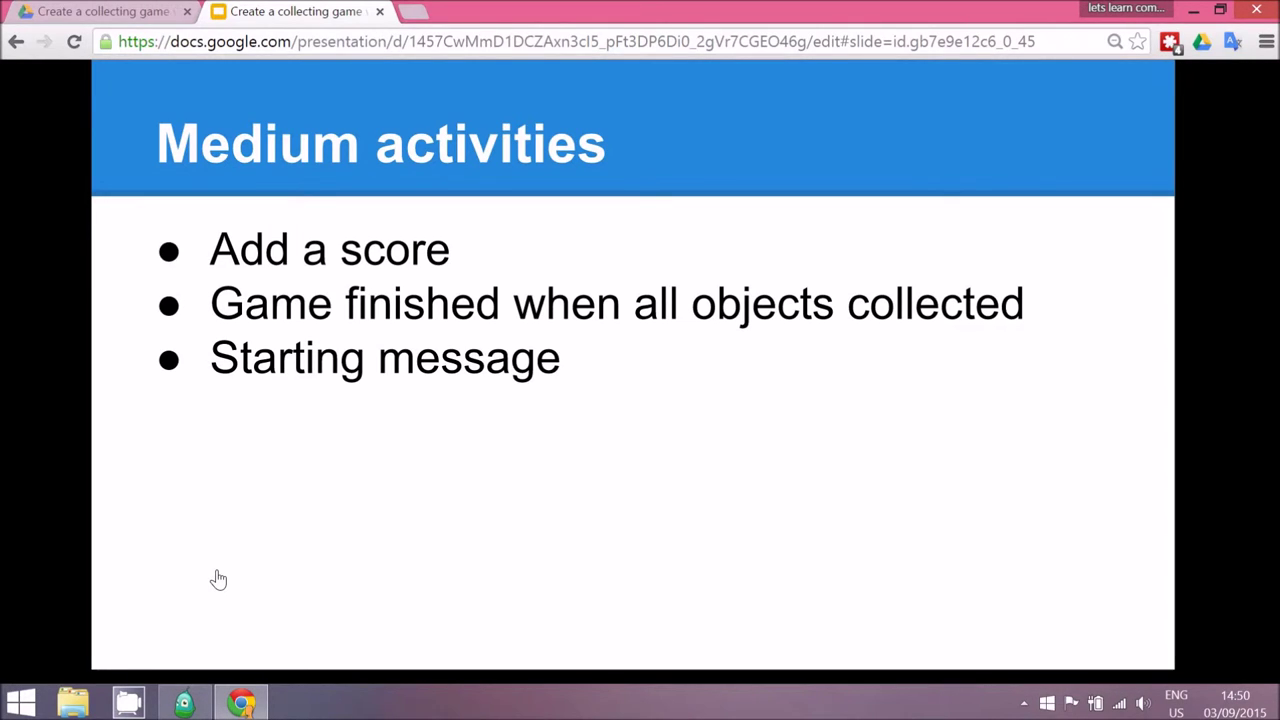
{"action": "left_click", "coordinate": [184, 703]}
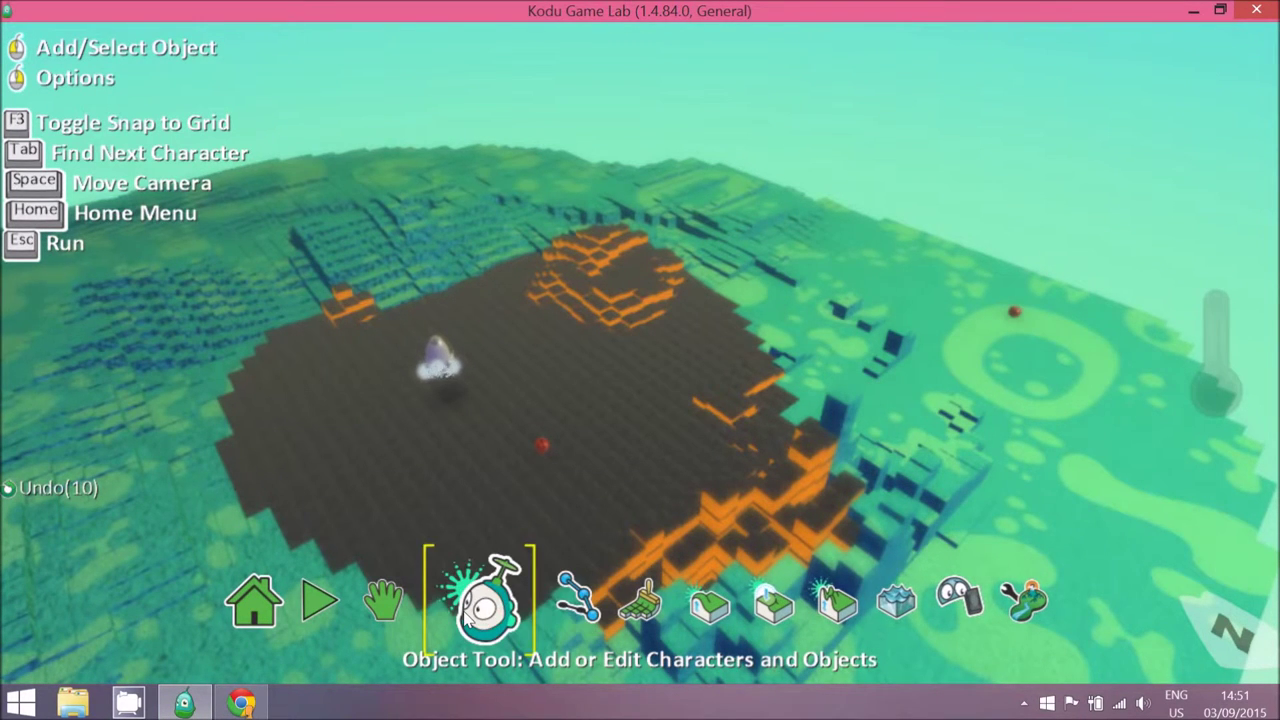
Step: Reopen Kodu's program and set rule 3's condition to bump apple
{"action": "right_click", "coordinate": [437, 358]}
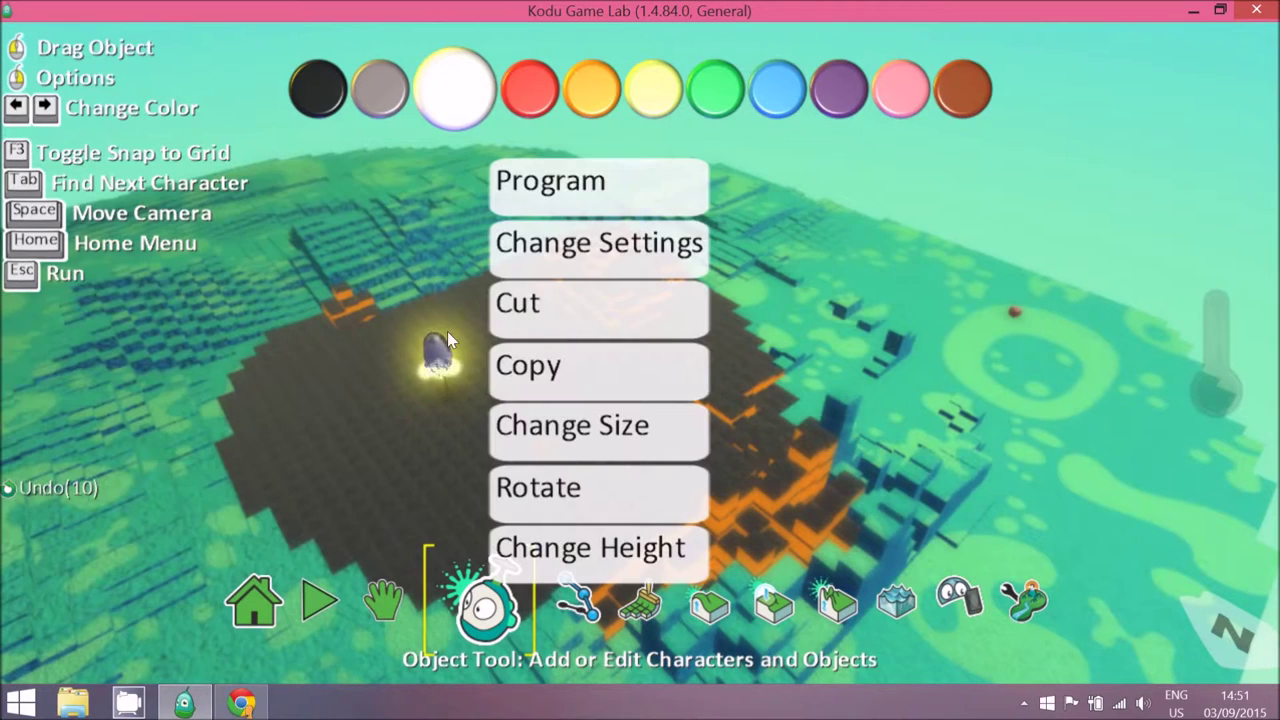
{"action": "left_click", "coordinate": [562, 183]}
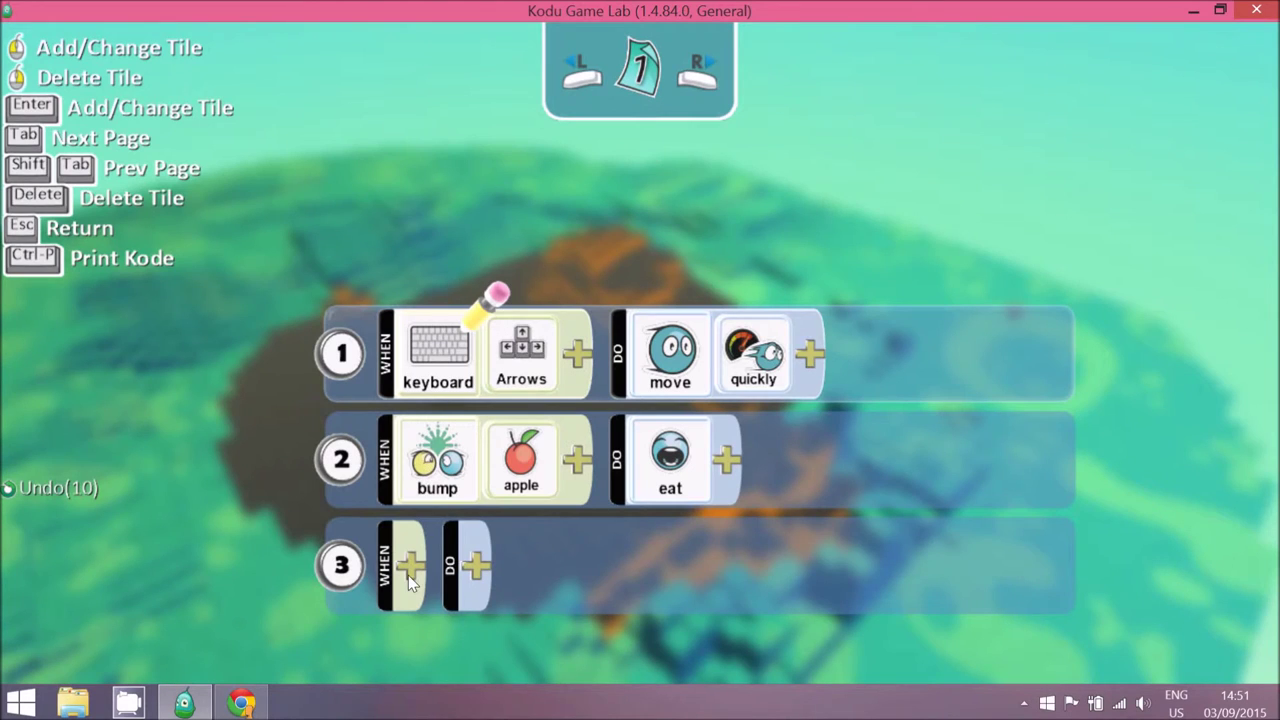
{"action": "scroll", "coordinate": [406, 573], "scroll_direction": "down", "scroll_amount": 1}
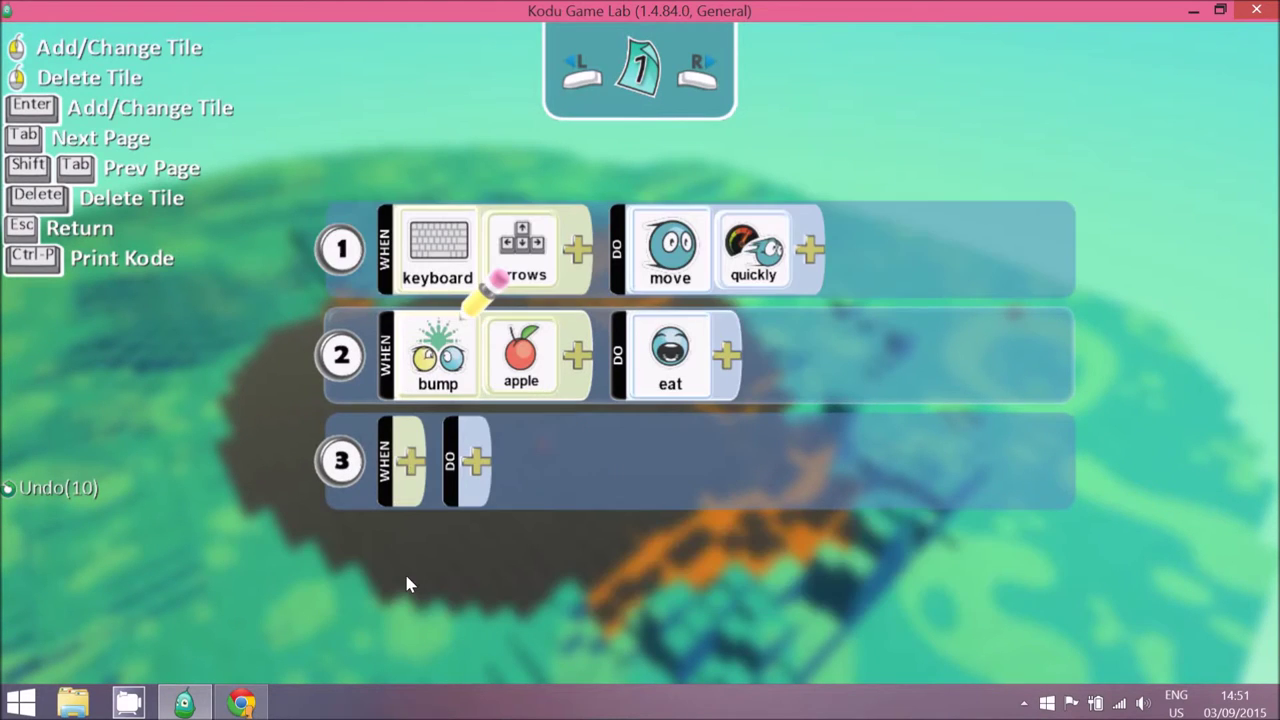
{"action": "left_click", "coordinate": [405, 459]}
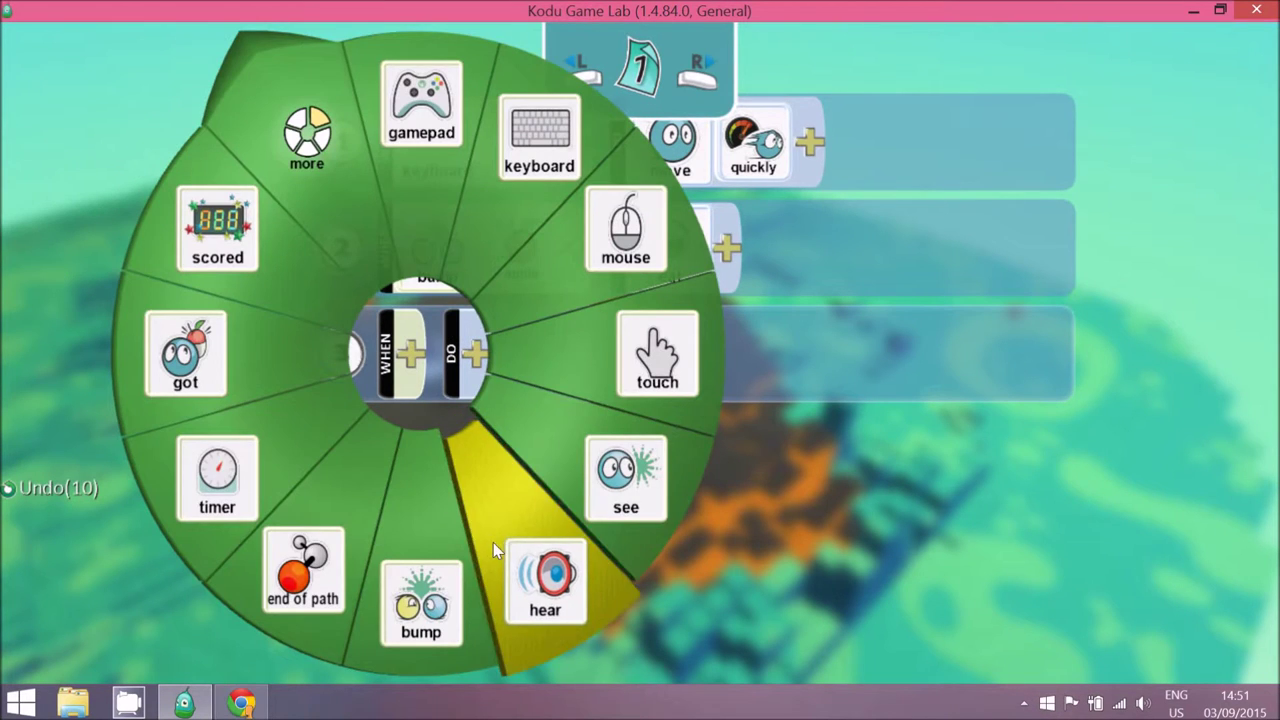
{"action": "left_click", "coordinate": [452, 560]}
{"action": "left_click", "coordinate": [496, 354]}
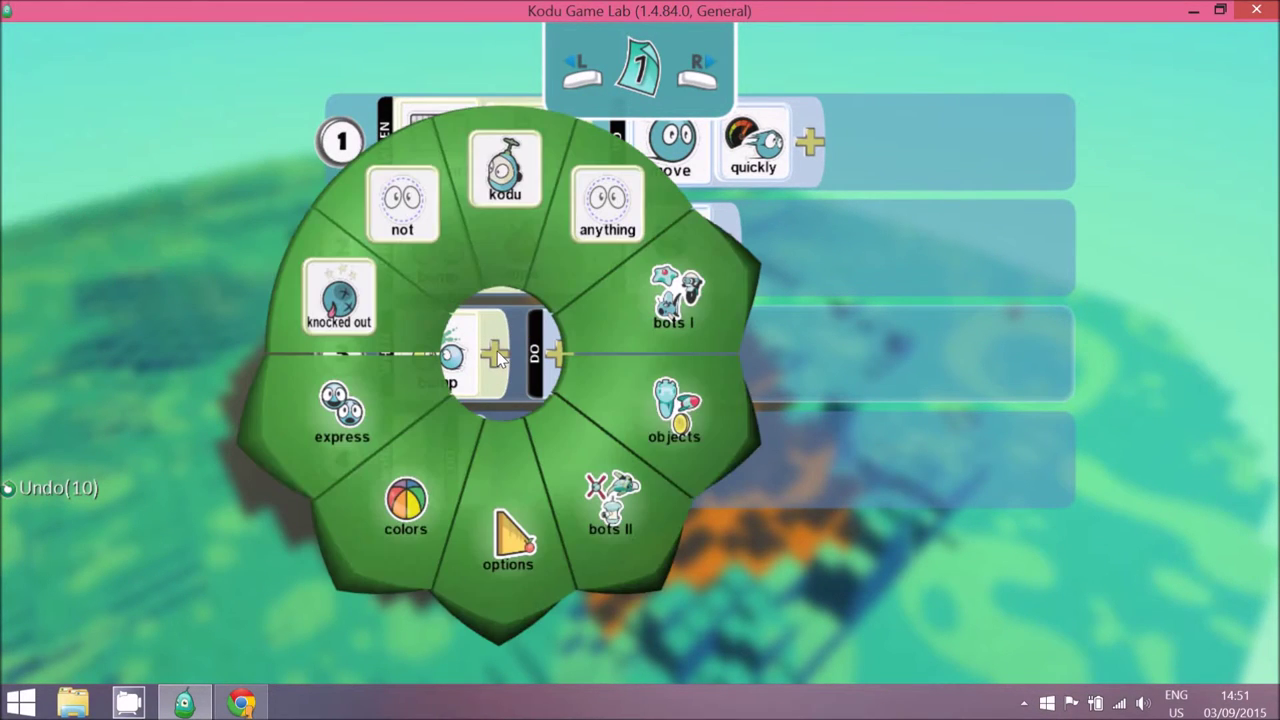
{"action": "left_click", "coordinate": [668, 416]}
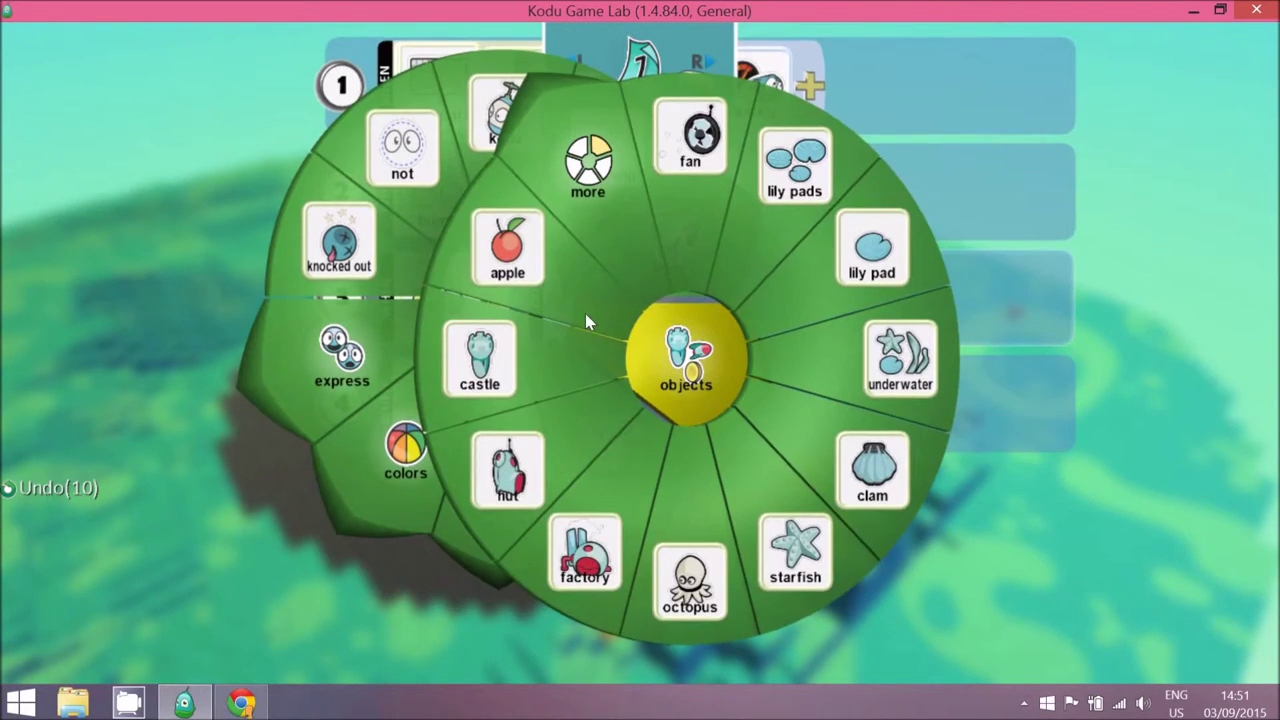
{"action": "left_click", "coordinate": [516, 262]}
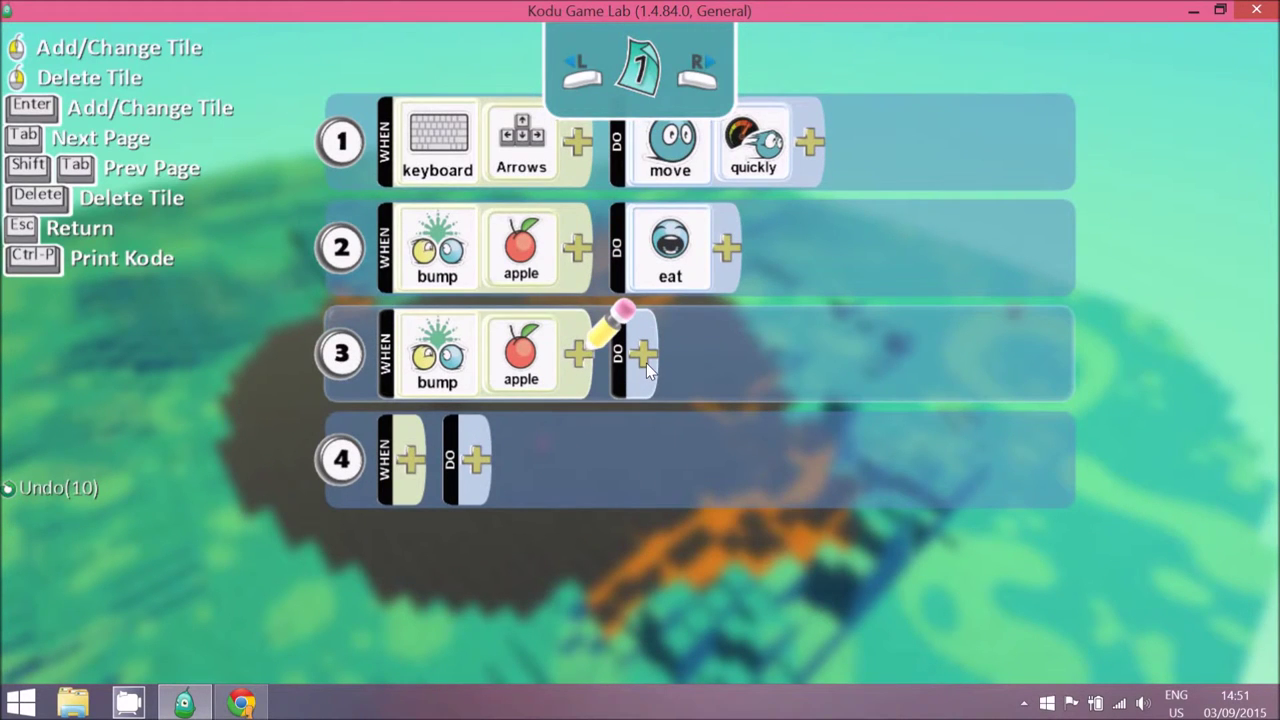
Step: Set rule 3's action to score 1 point in red, then leave the editor
{"action": "left_click", "coordinate": [646, 359]}
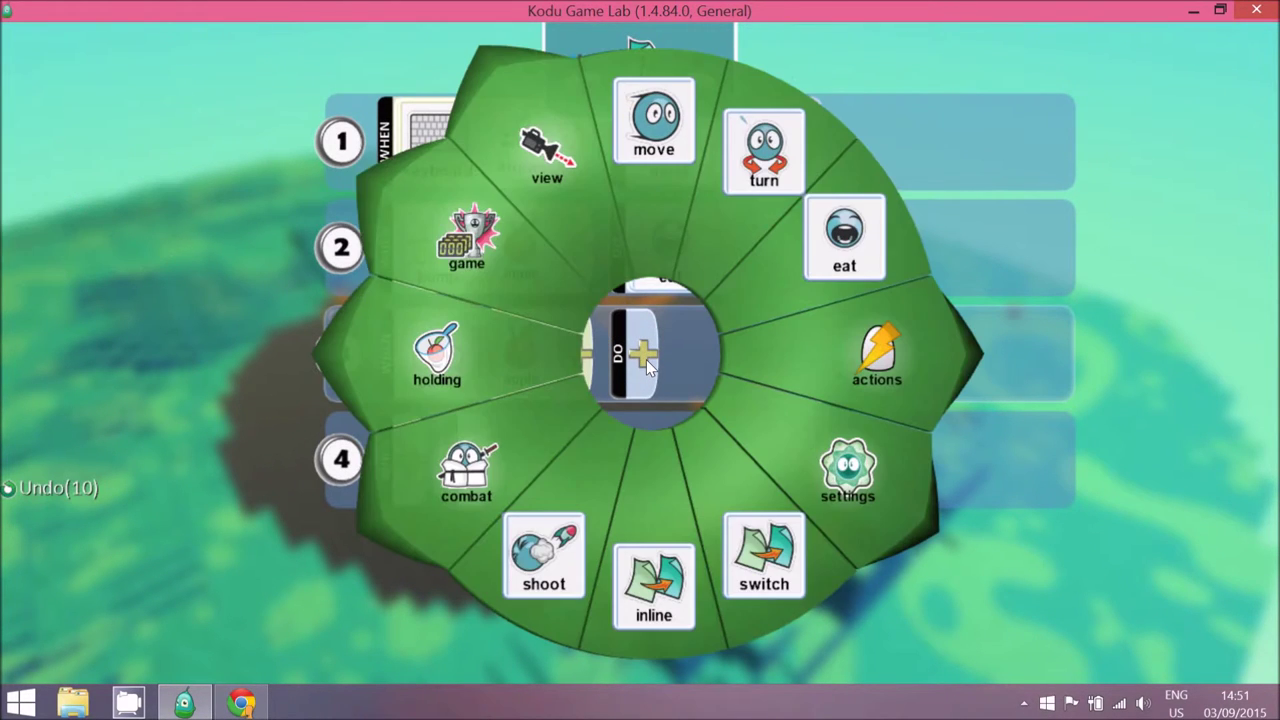
{"action": "left_click", "coordinate": [476, 256]}
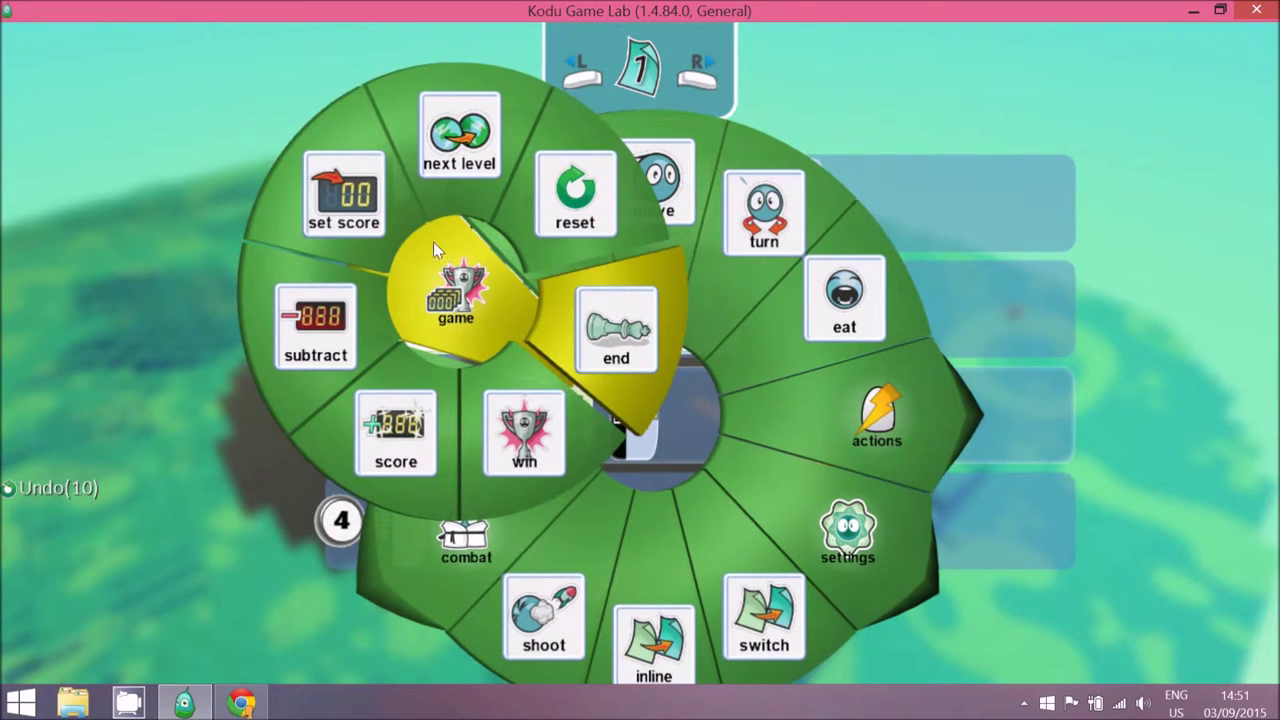
{"action": "left_click", "coordinate": [330, 430]}
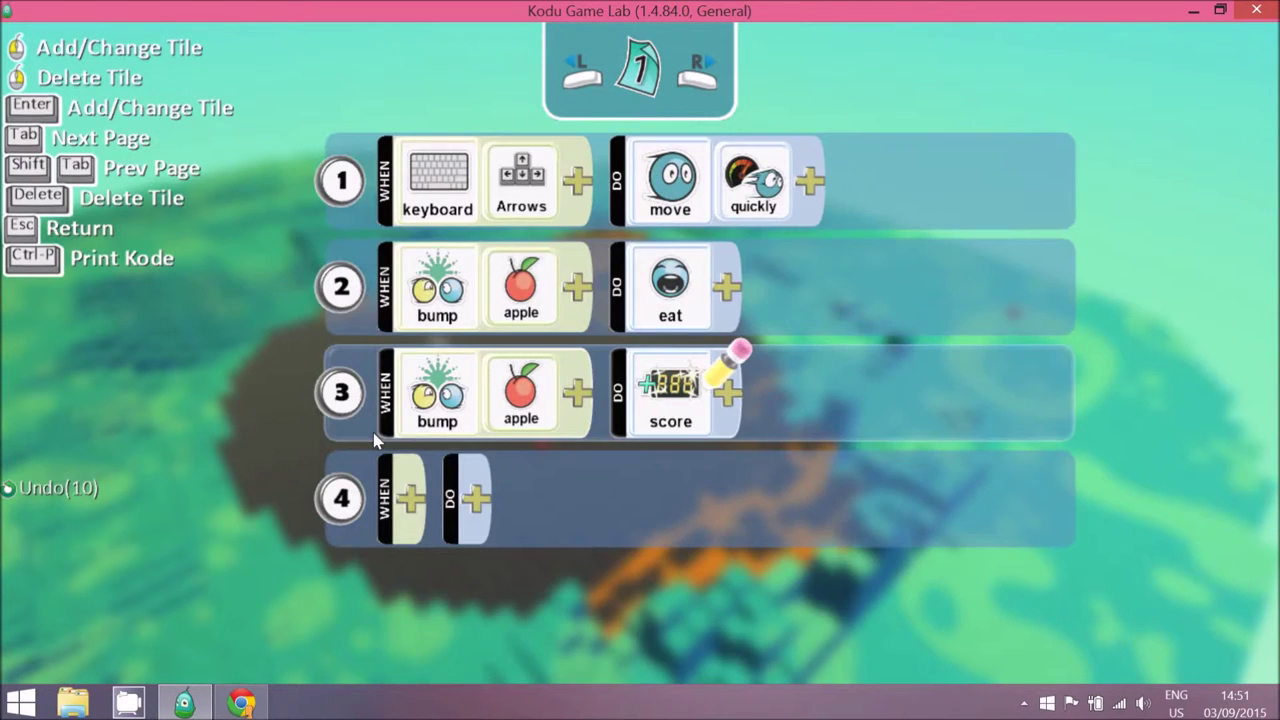
{"action": "left_click", "coordinate": [726, 355]}
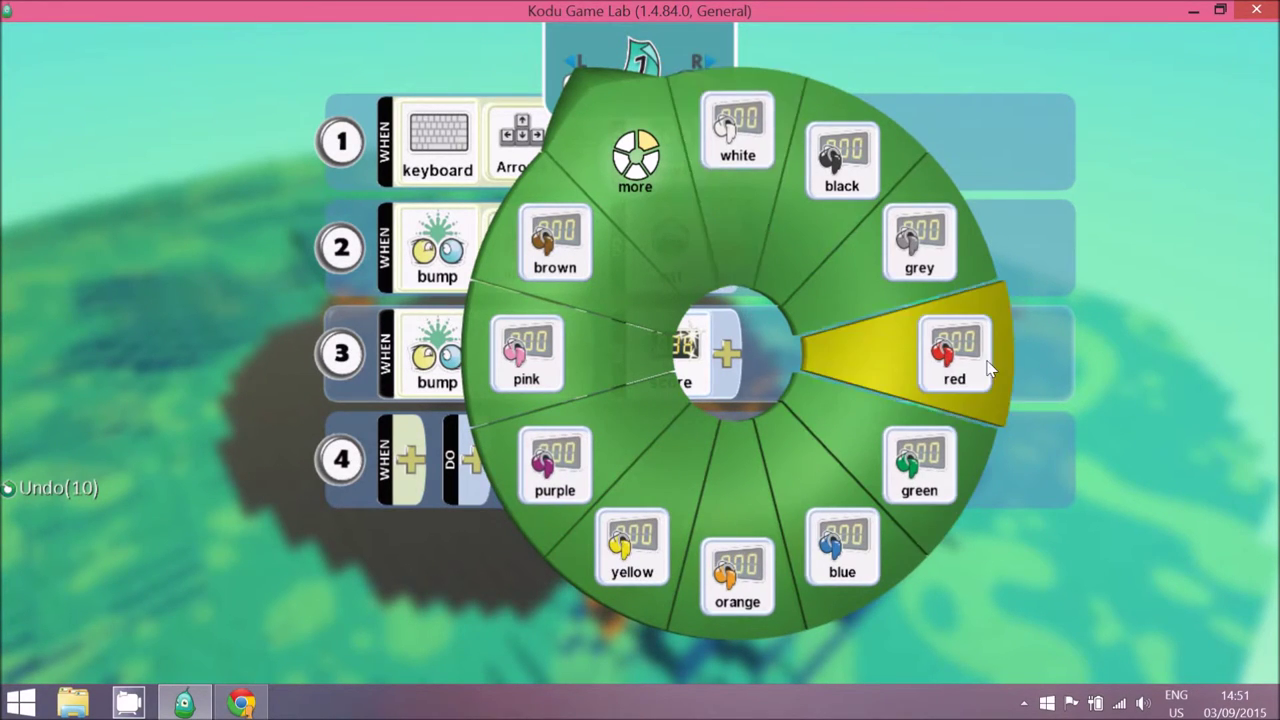
{"action": "left_click", "coordinate": [945, 360]}
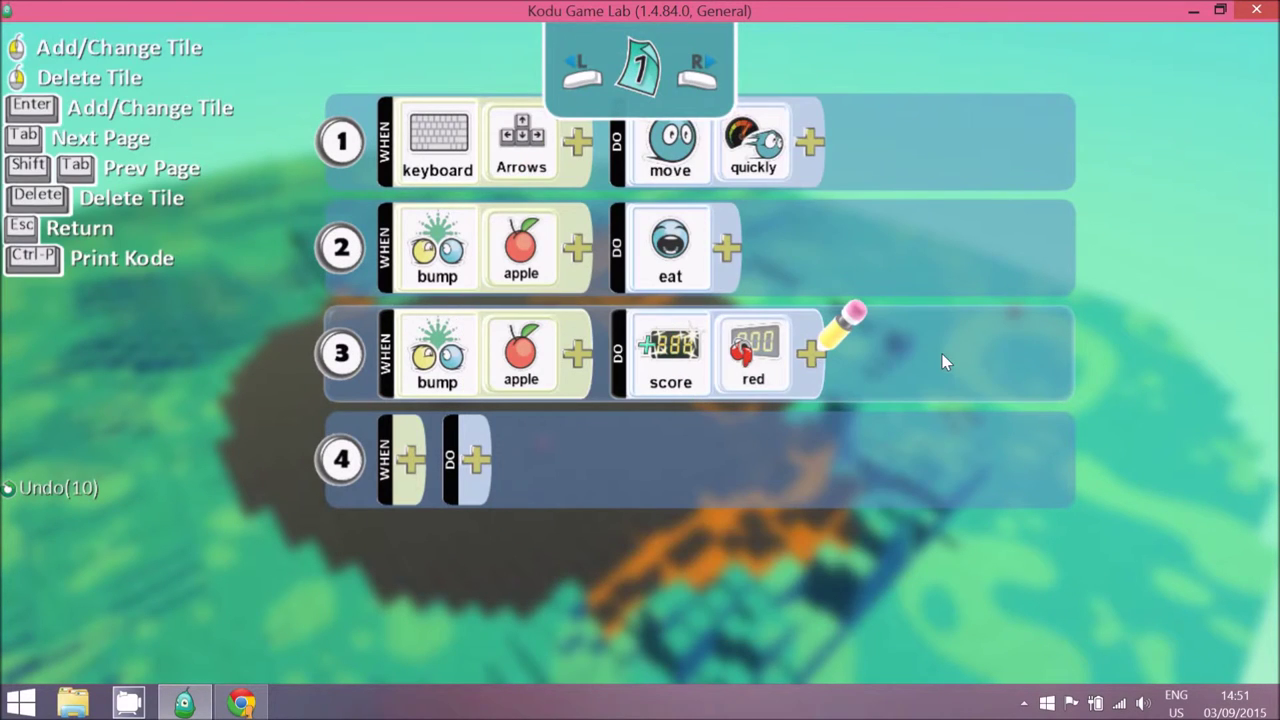
{"action": "left_click", "coordinate": [808, 356]}
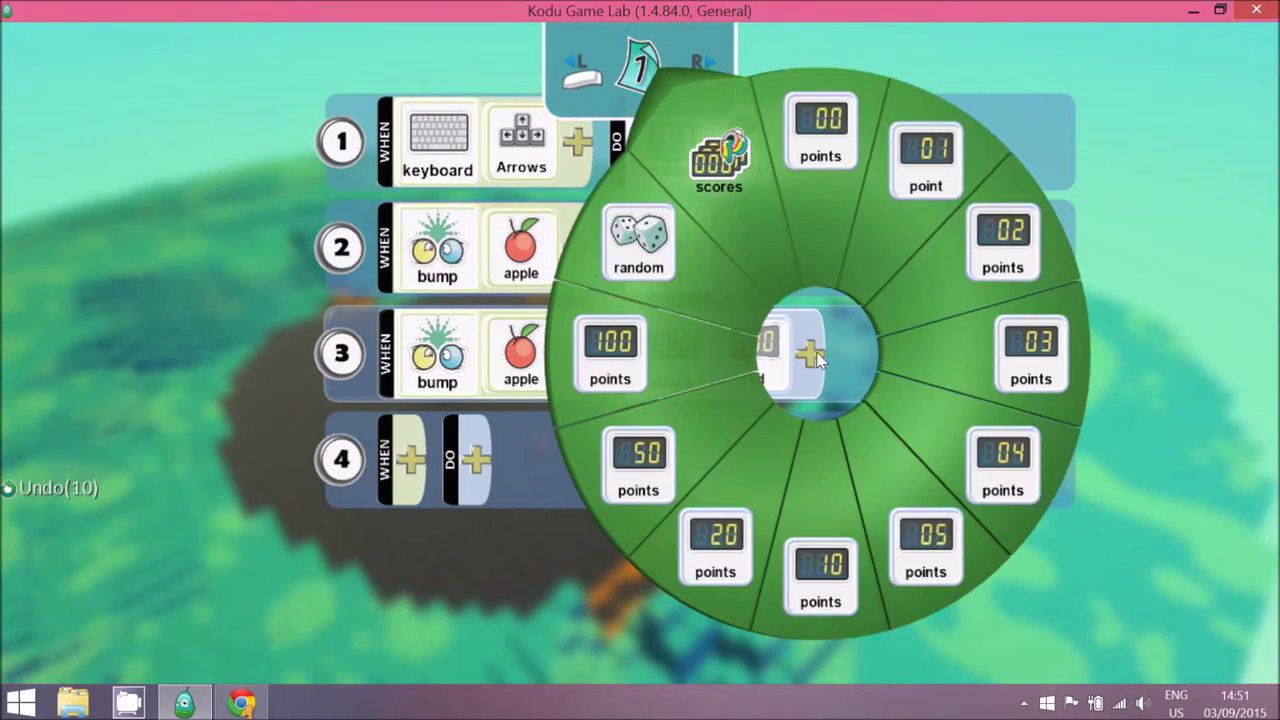
{"action": "left_click", "coordinate": [909, 177]}
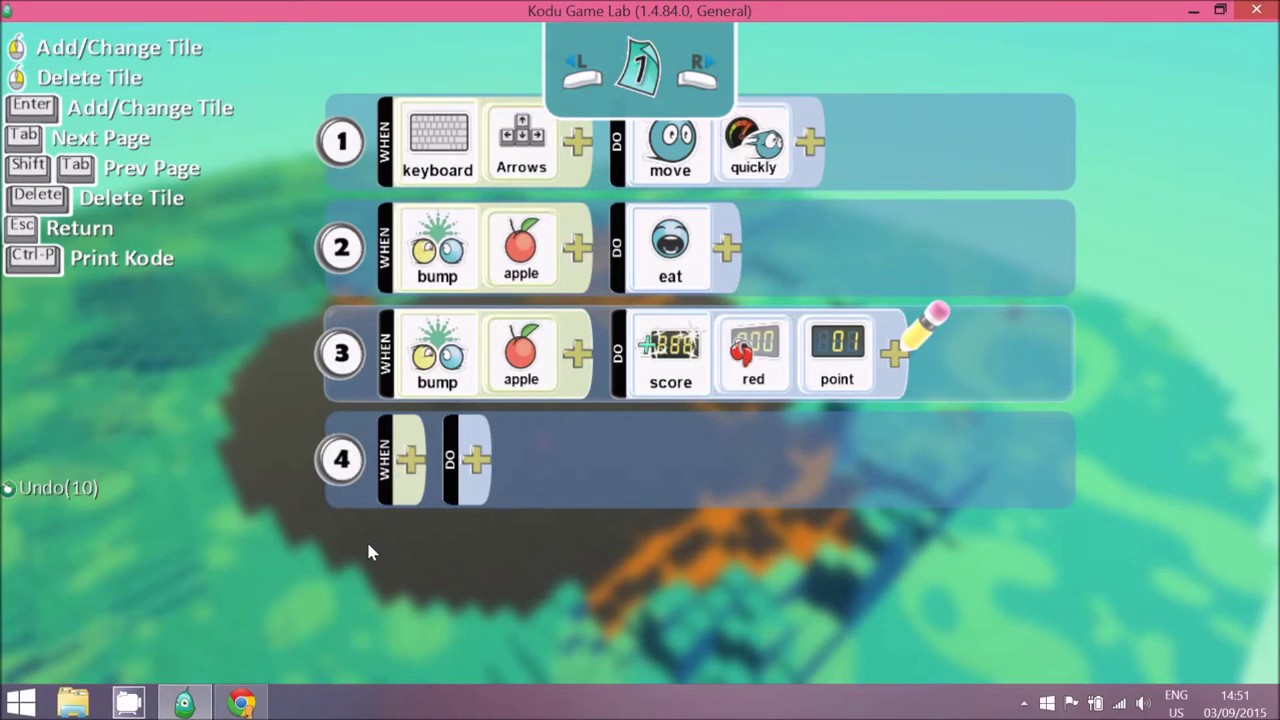
{"action": "key", "text": "Escape"}
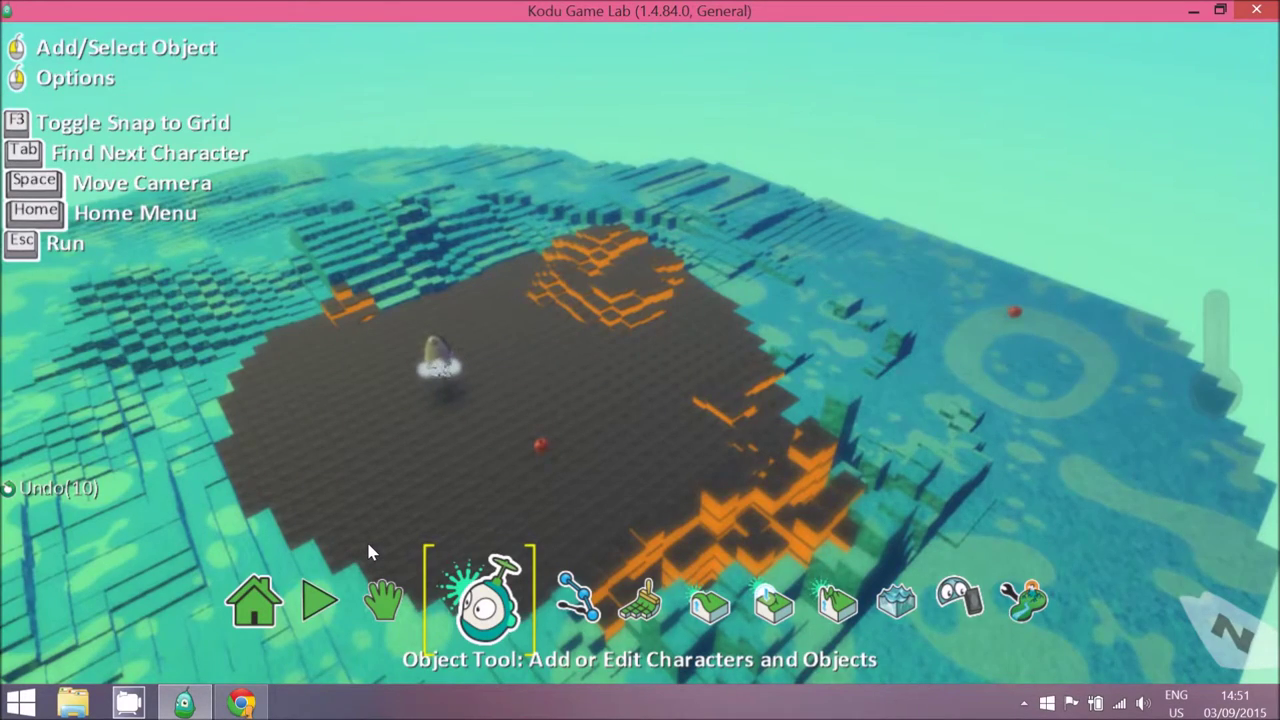
{"action": "key", "text": "Escape"}
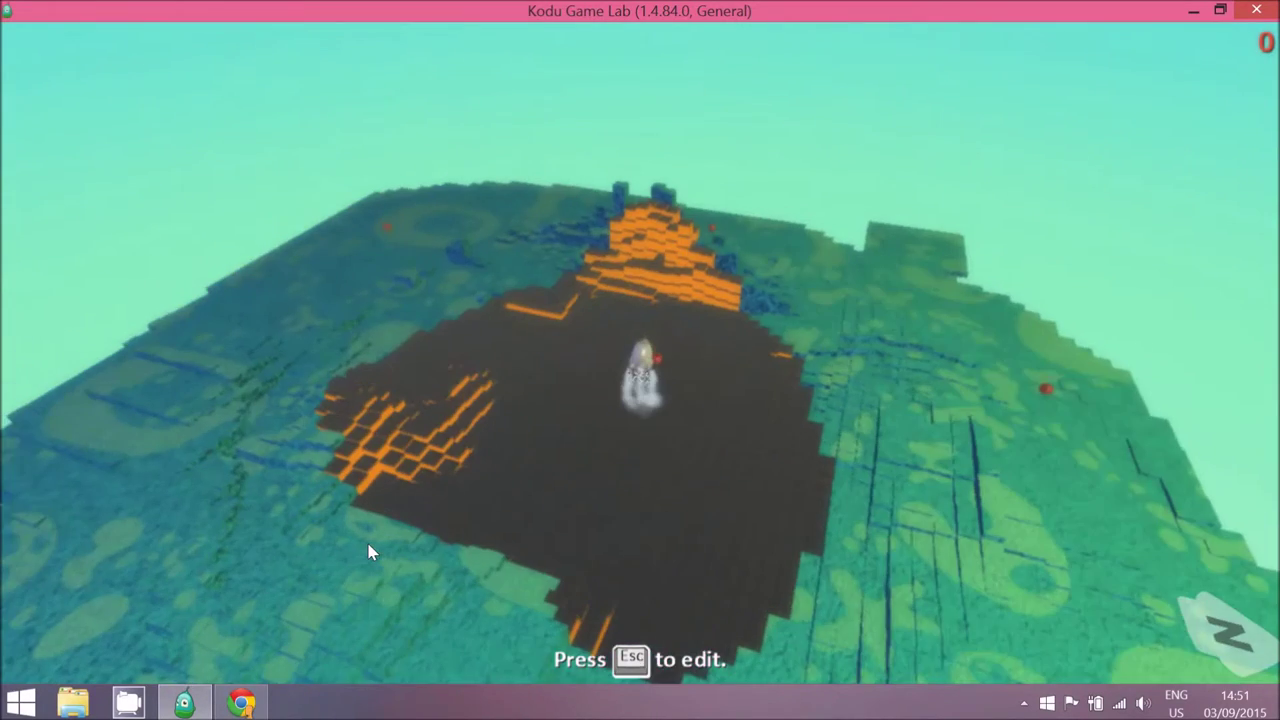
{"action": "key", "text": "Up"}
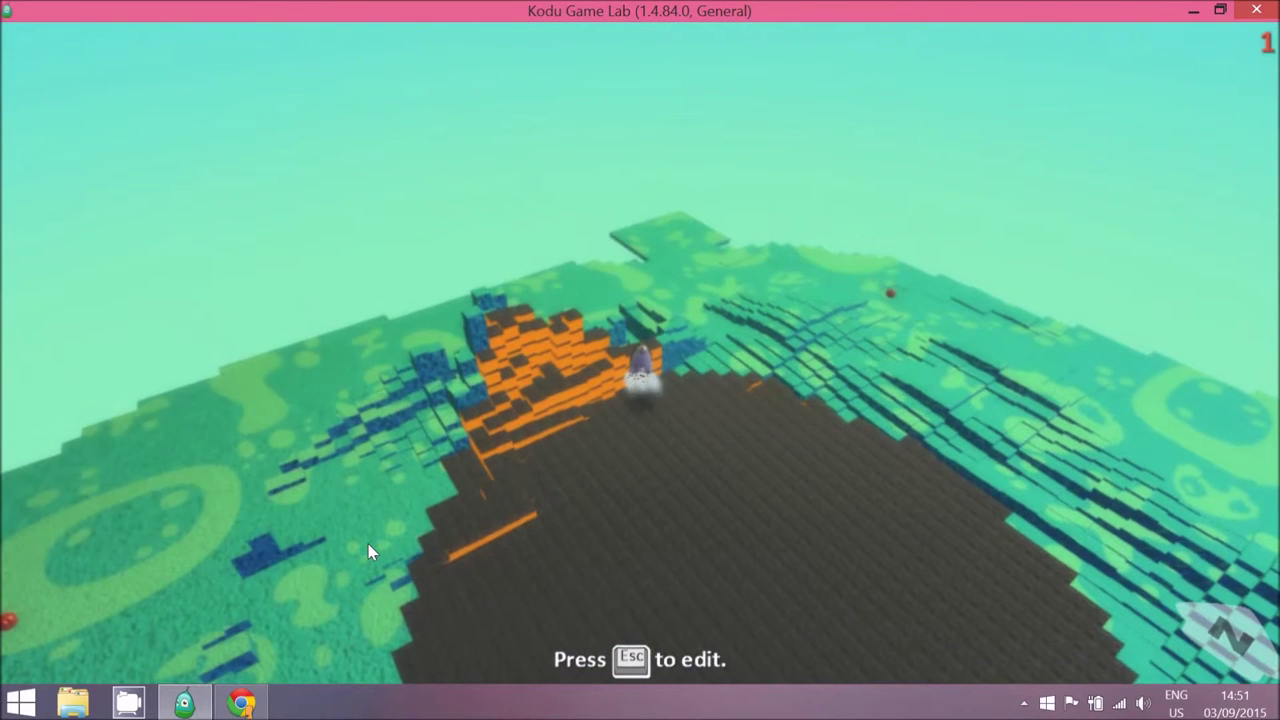
{"action": "key", "text": "Escape"}
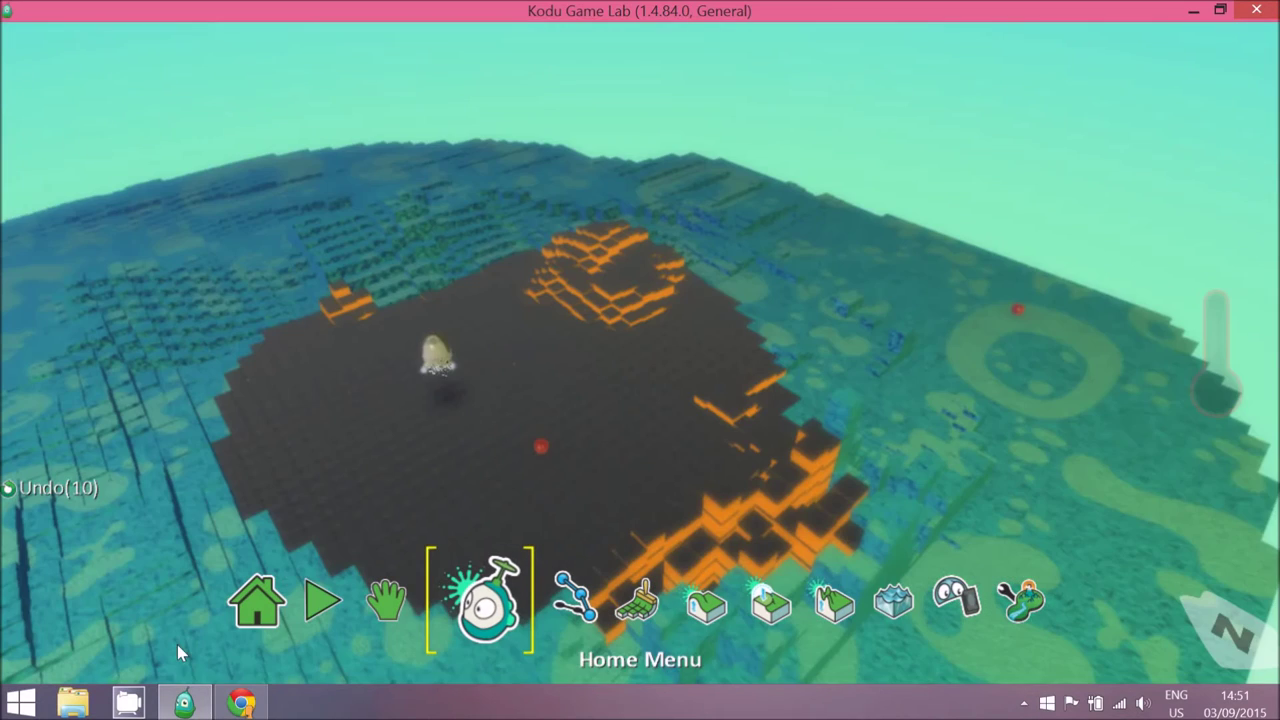
{"action": "left_click", "coordinate": [240, 703]}
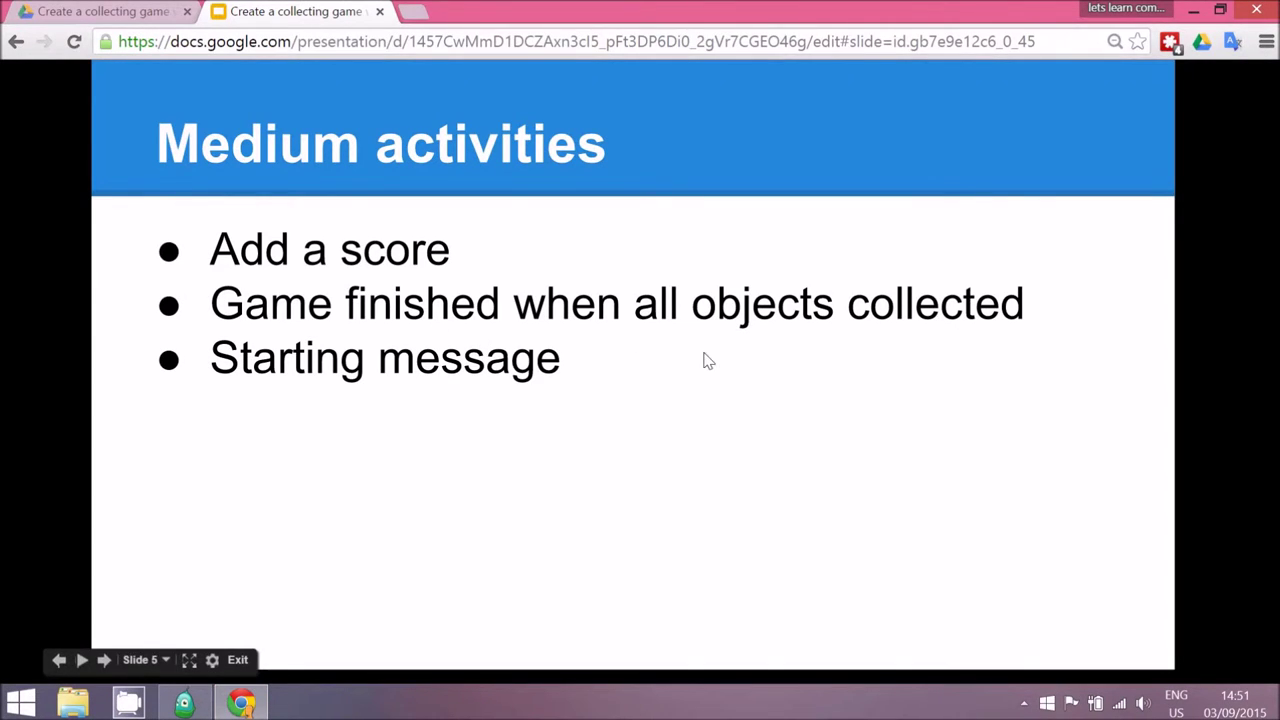
{"action": "left_click", "coordinate": [184, 703]}
{"action": "right_click", "coordinate": [440, 355]}
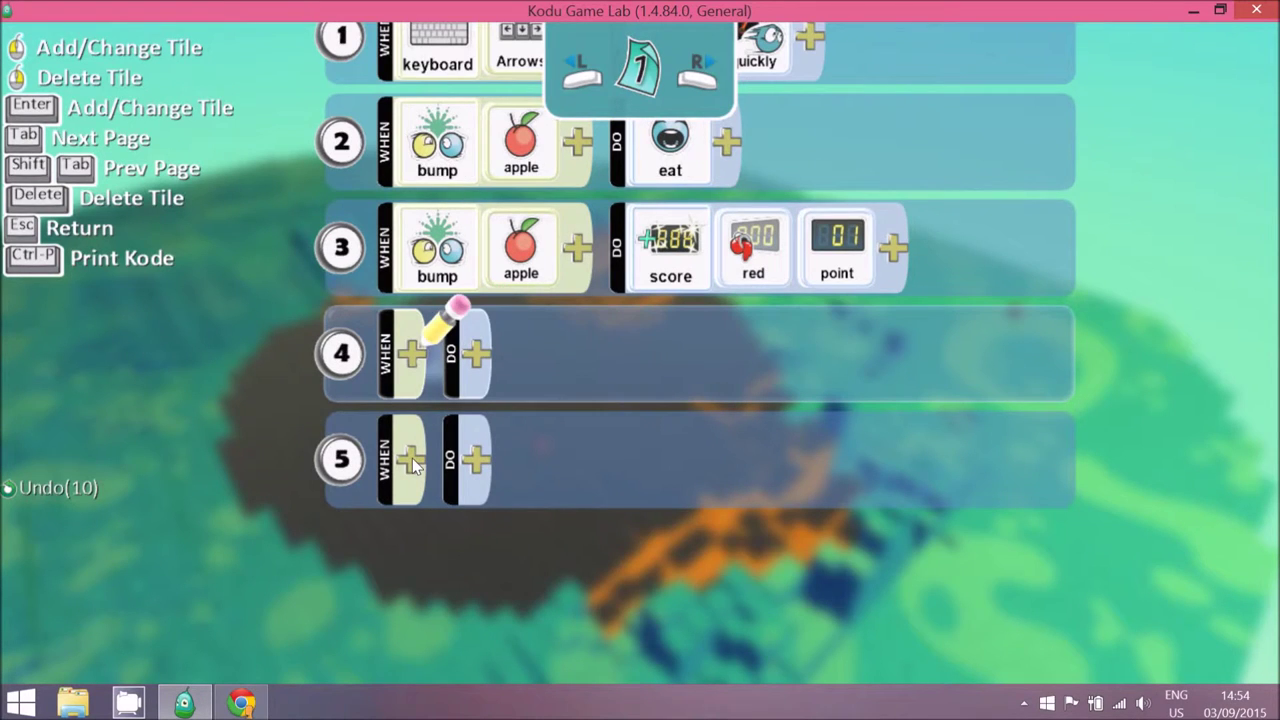
Step: Set rule 4's condition: red score equals 05 points
{"action": "left_click", "coordinate": [412, 354]}
{"action": "left_click", "coordinate": [270, 264]}
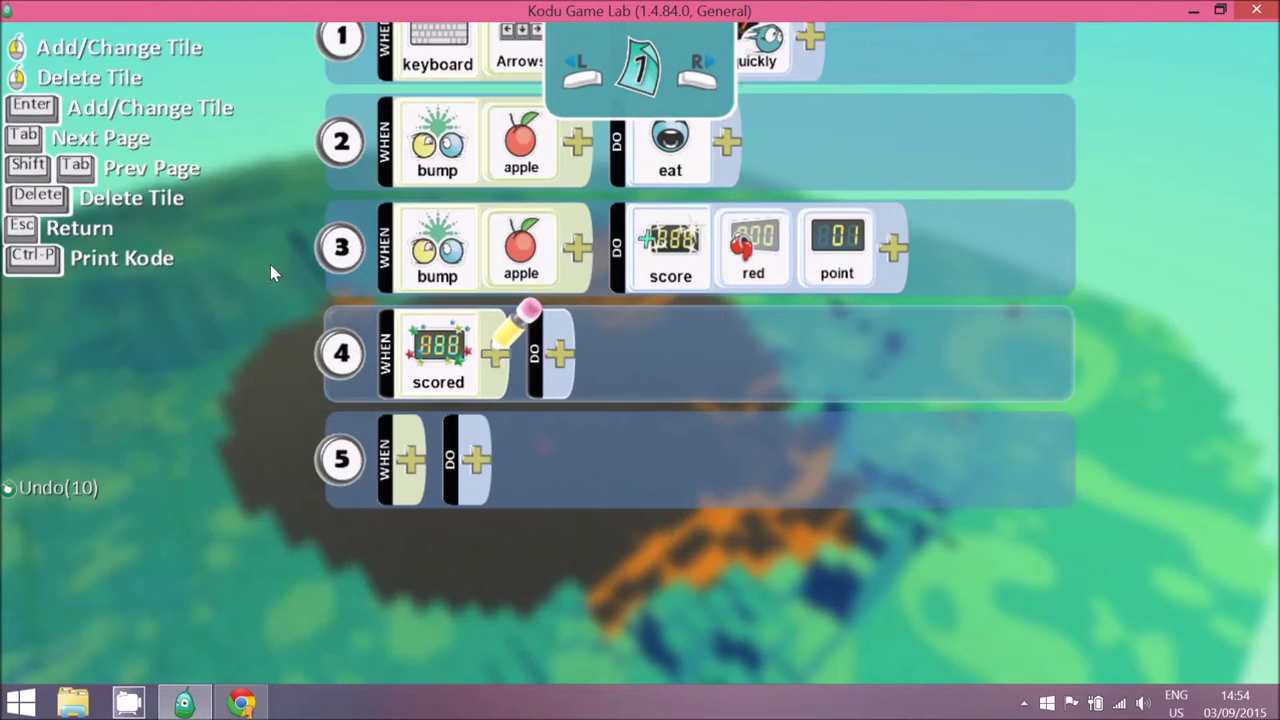
{"action": "left_click", "coordinate": [492, 357]}
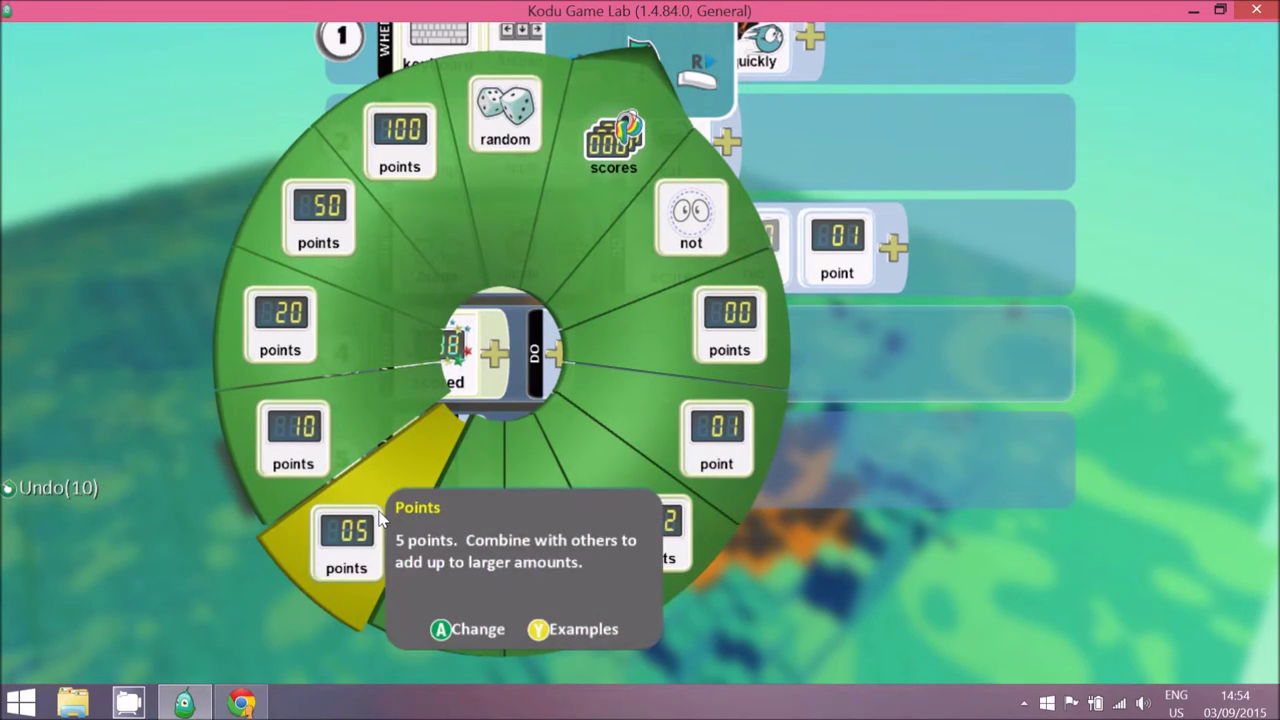
{"action": "left_click", "coordinate": [606, 172]}
{"action": "left_click", "coordinate": [830, 360]}
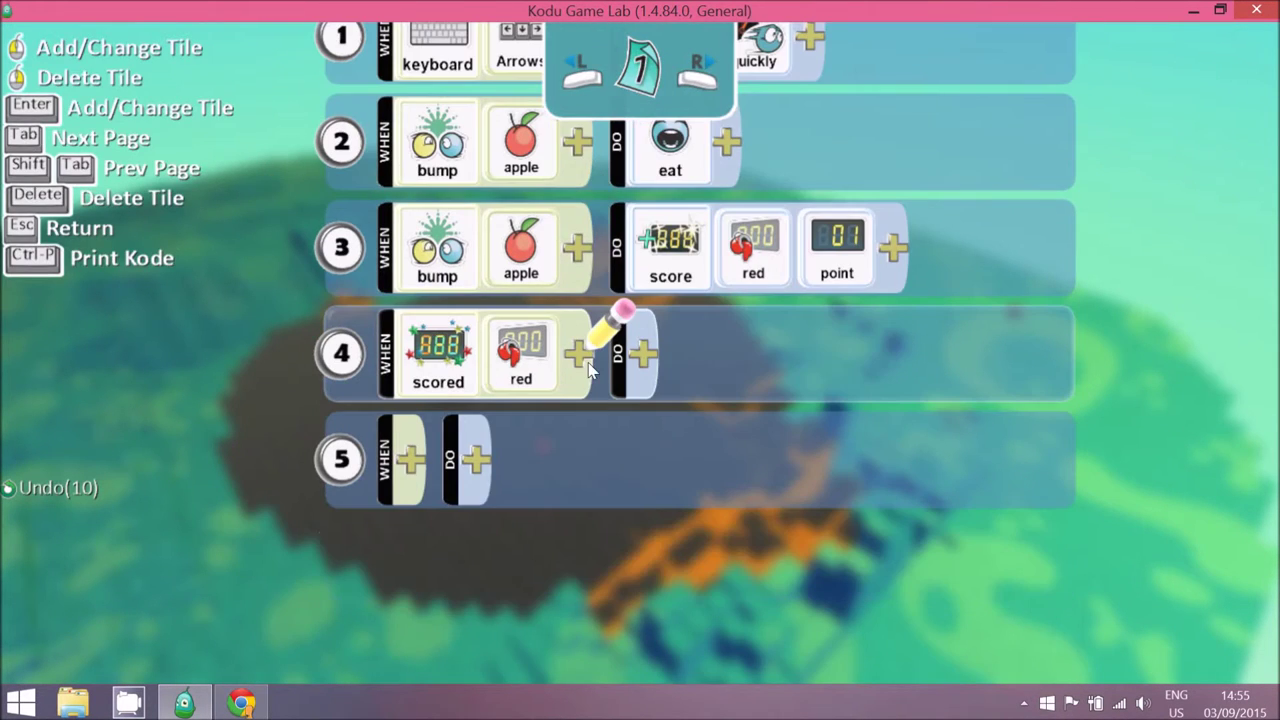
{"action": "left_click", "coordinate": [578, 355]}
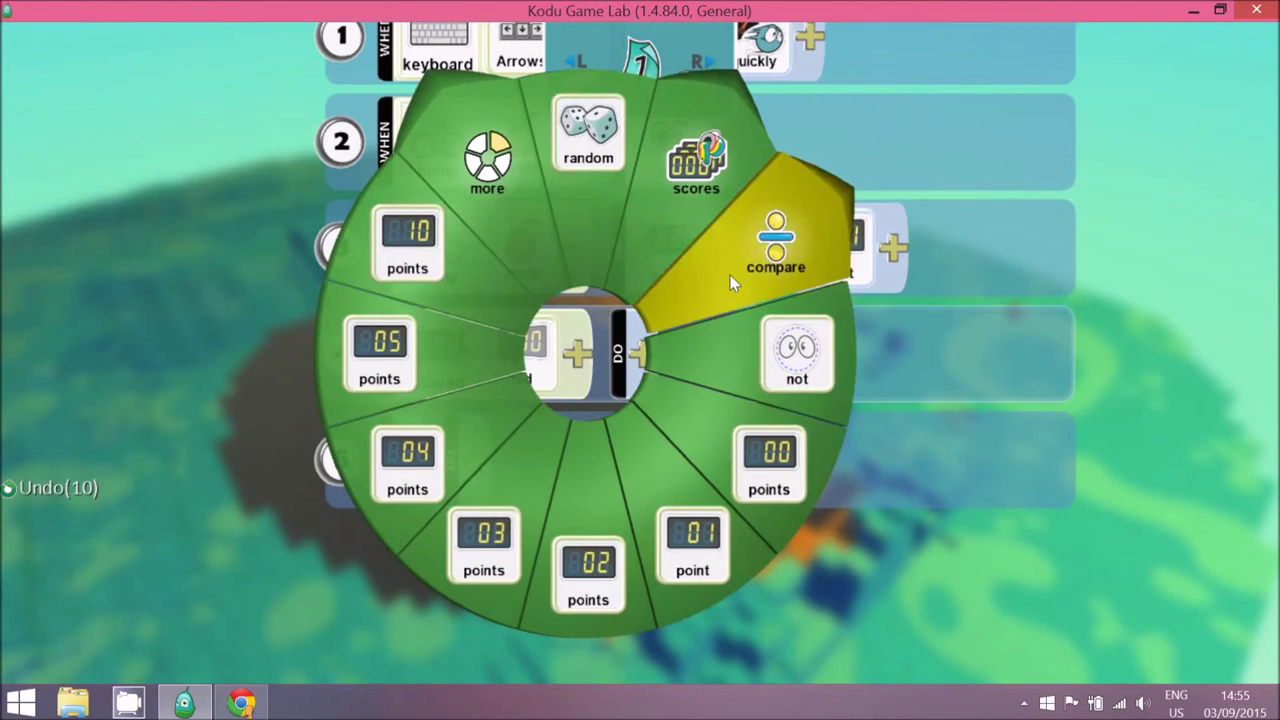
{"action": "left_click", "coordinate": [777, 240]}
{"action": "left_click", "coordinate": [787, 141]}
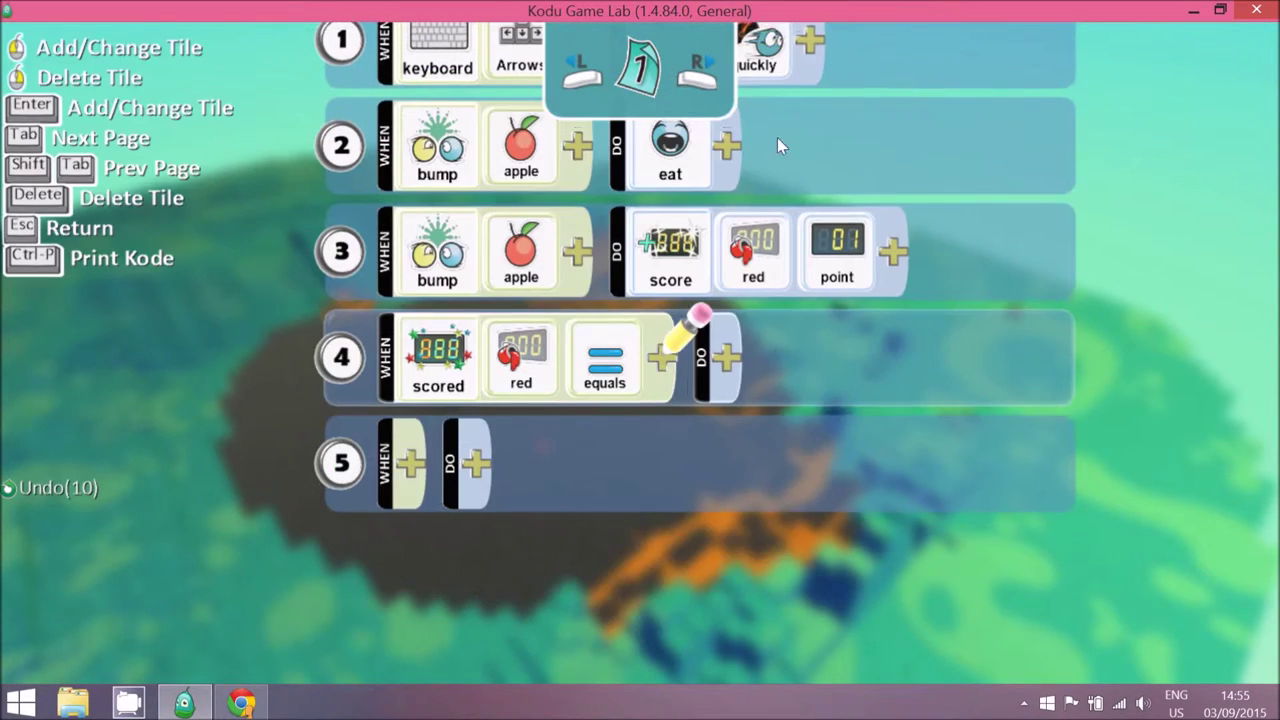
{"action": "left_click", "coordinate": [664, 357]}
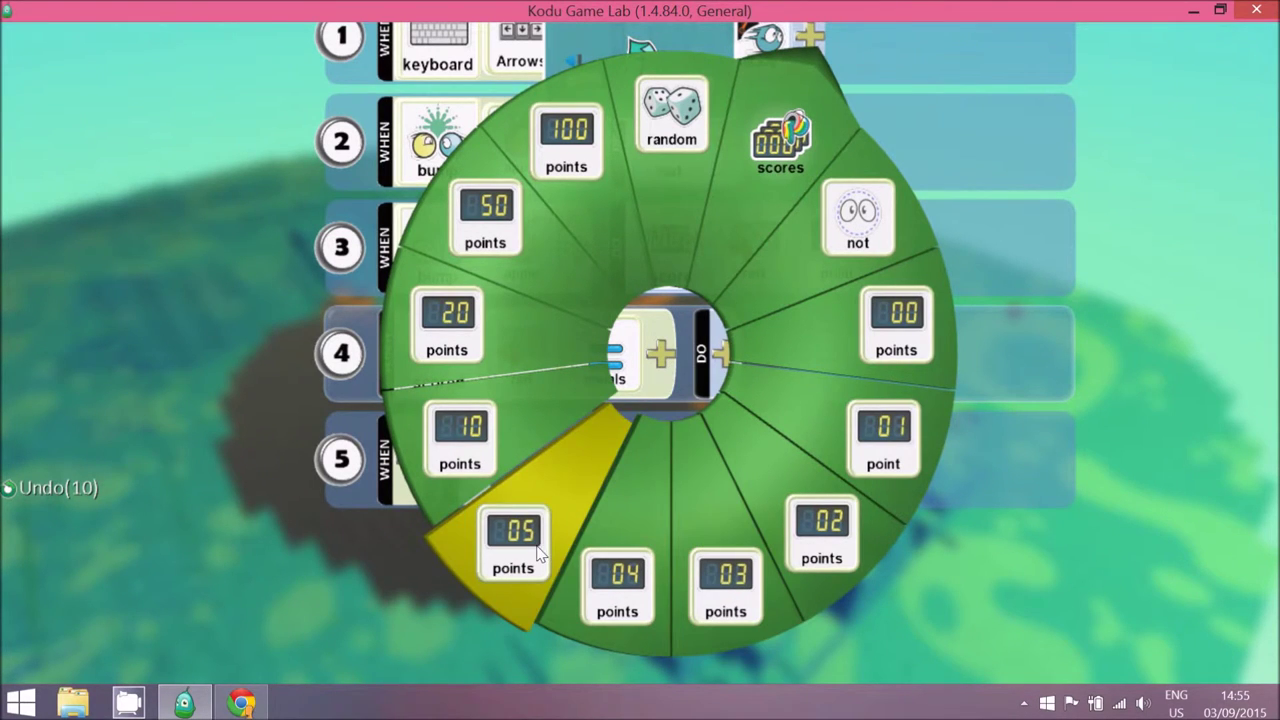
{"action": "mouse_move", "coordinate": [487, 562]}
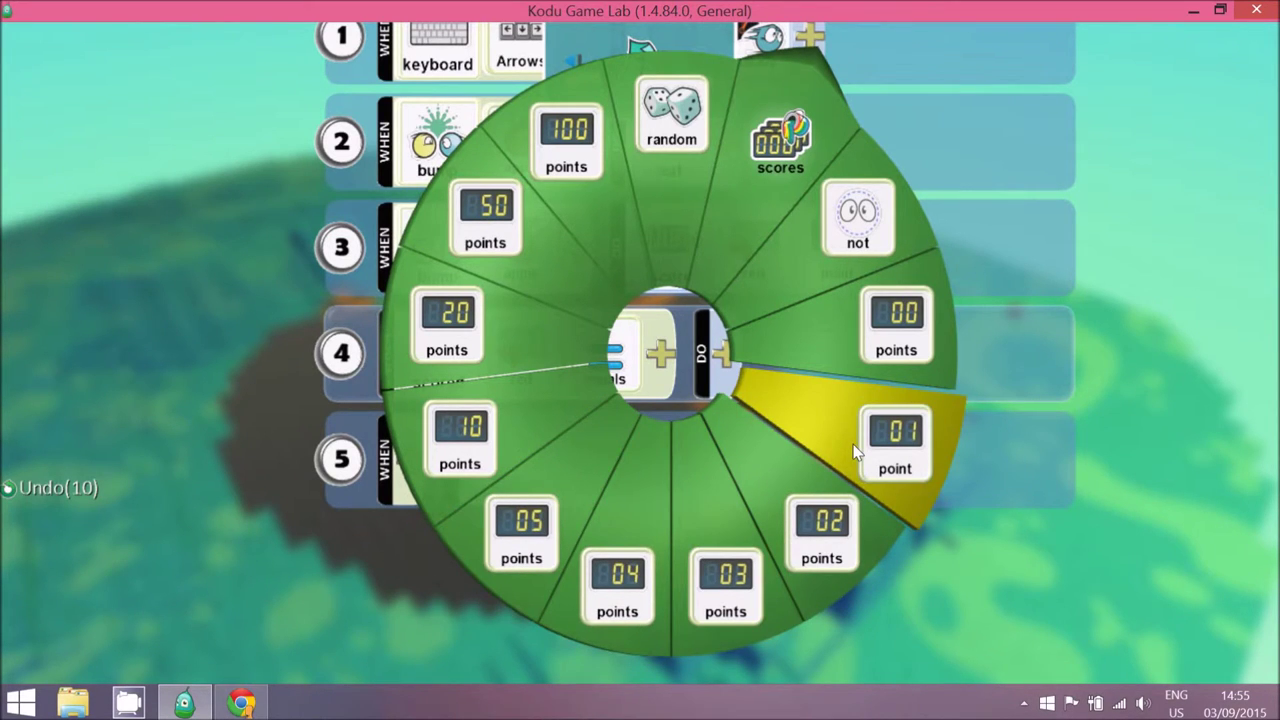
{"action": "left_click", "coordinate": [535, 518]}
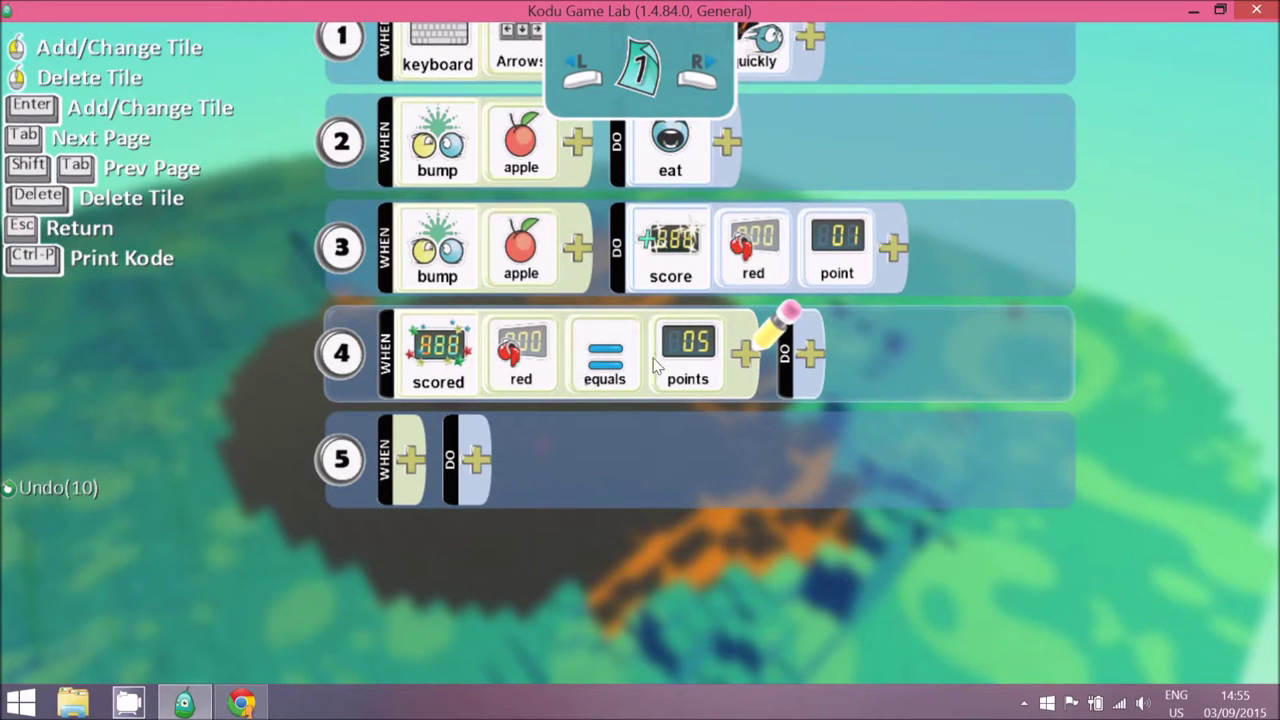
Step: Make rule 4's action win the game and leave the editor
{"action": "left_click", "coordinate": [812, 351]}
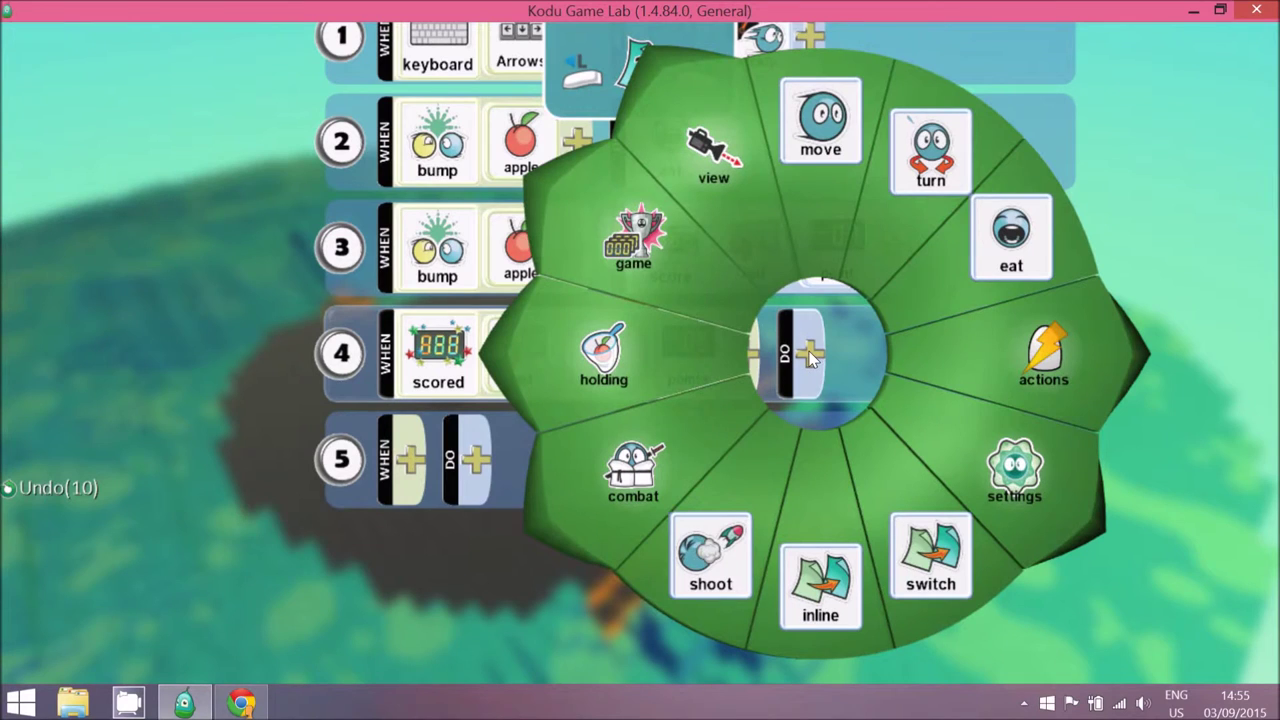
{"action": "left_click", "coordinate": [643, 247]}
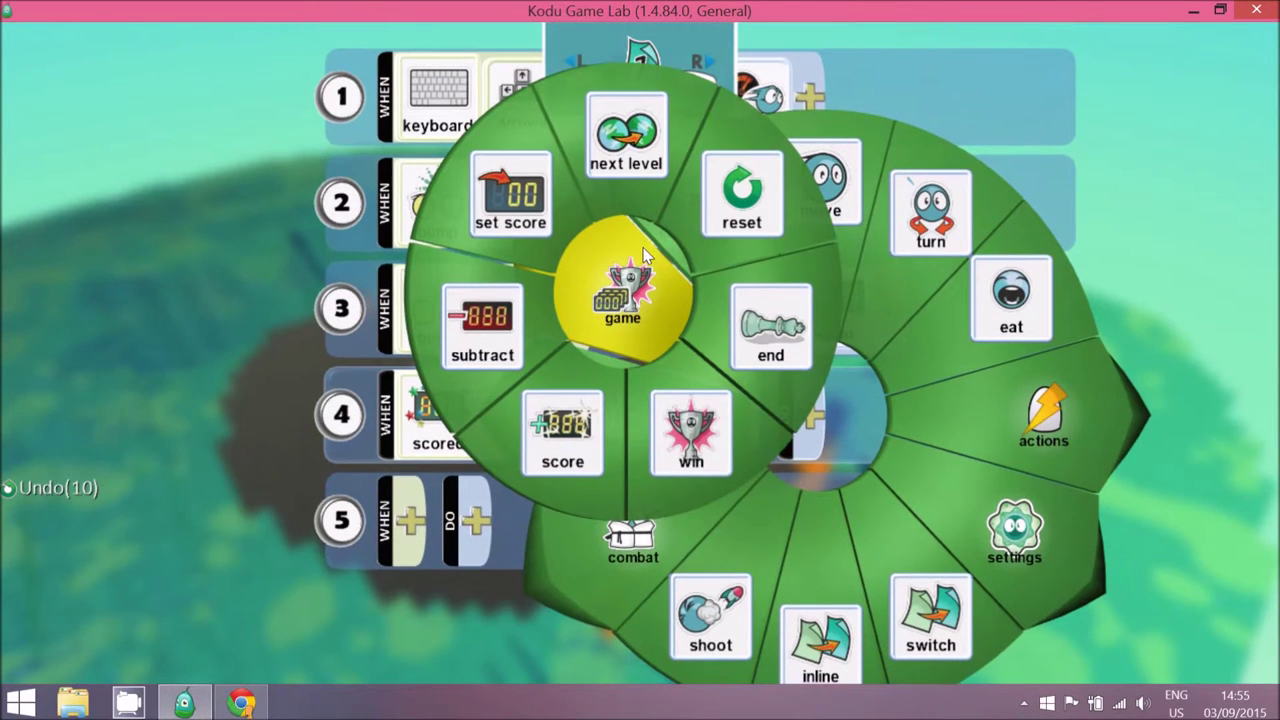
{"action": "left_click", "coordinate": [696, 414]}
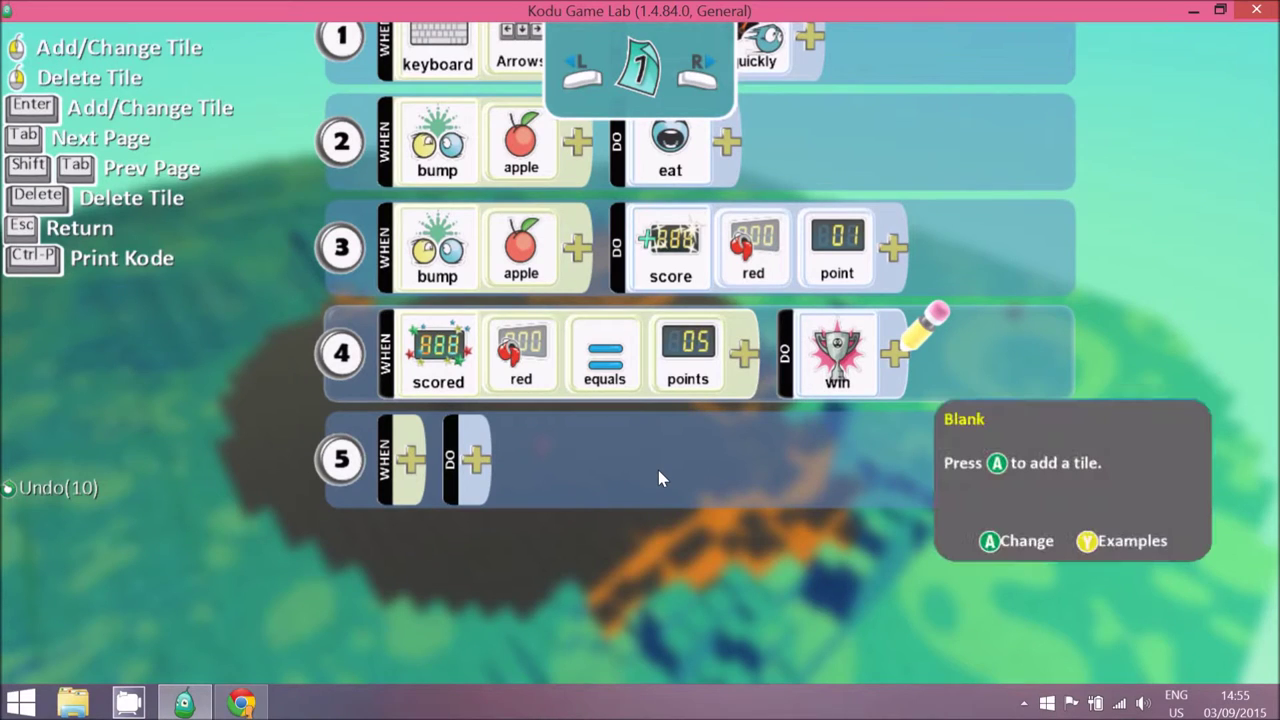
{"action": "key", "text": "Escape"}
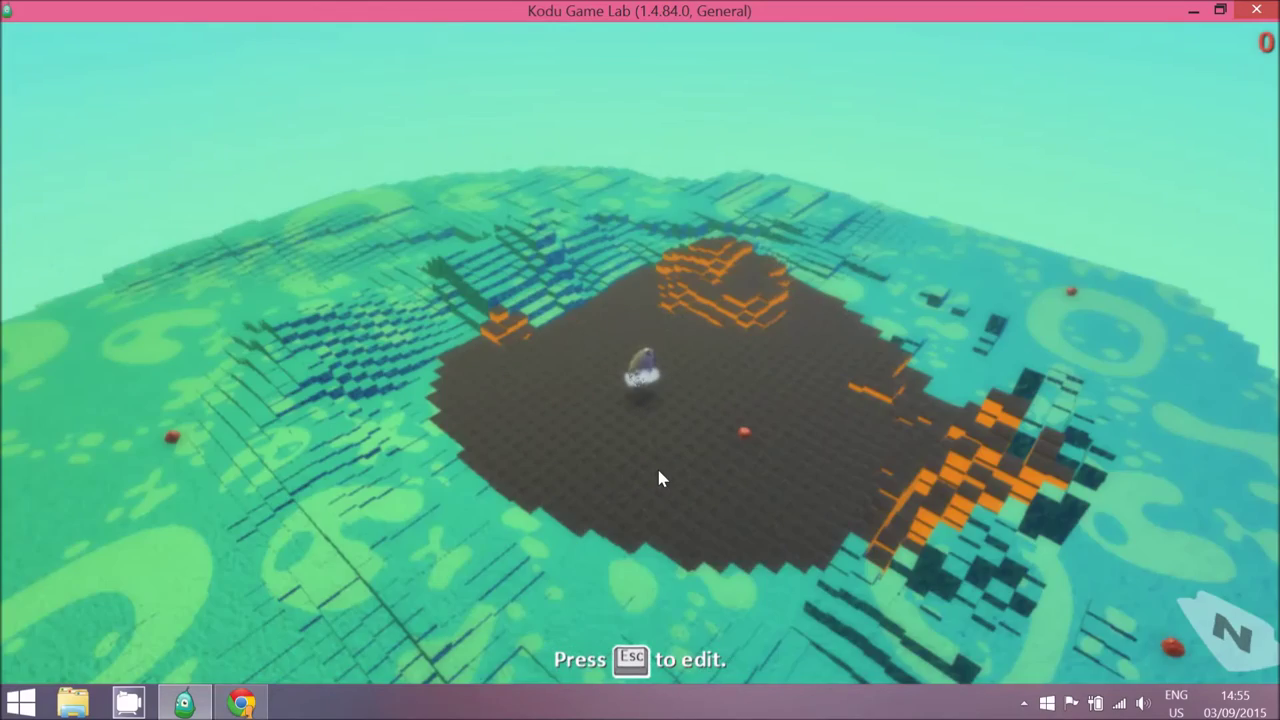
Step: Test-drive the Kodu with the Left arrow to collect an apple, then return to Kodu
{"action": "key", "text": "Left"}
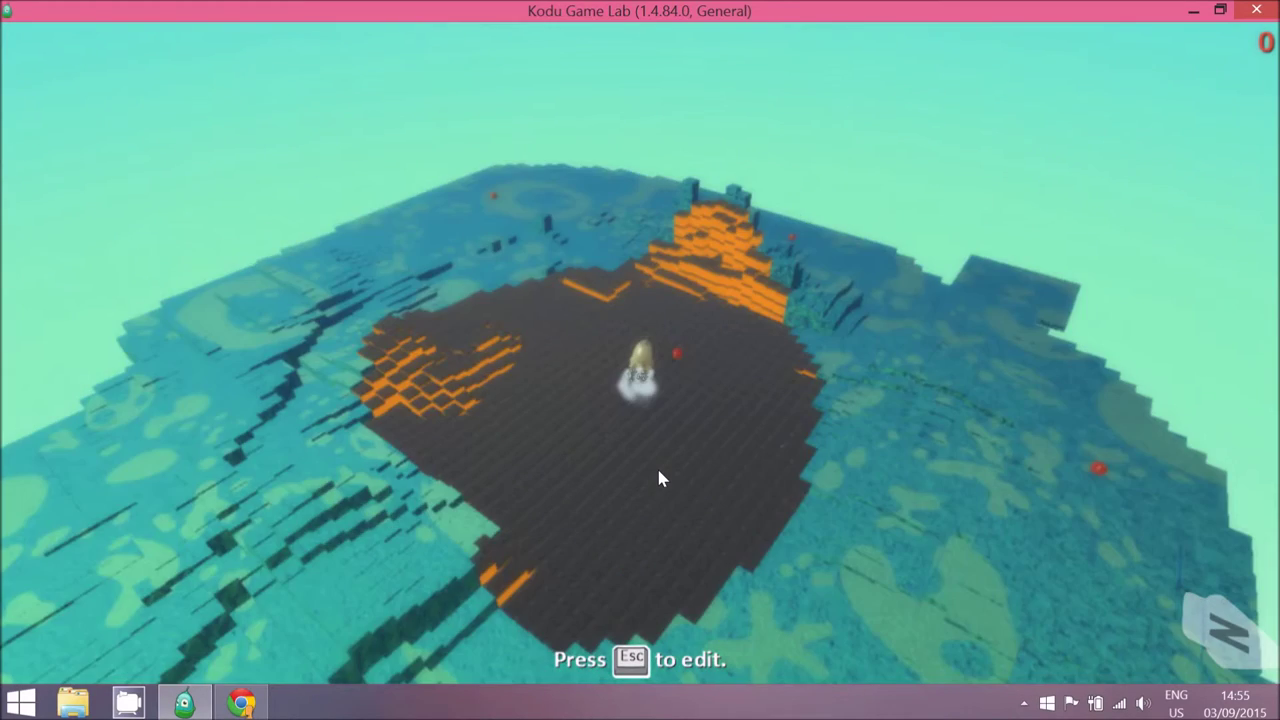
{"action": "key", "text": "Left"}
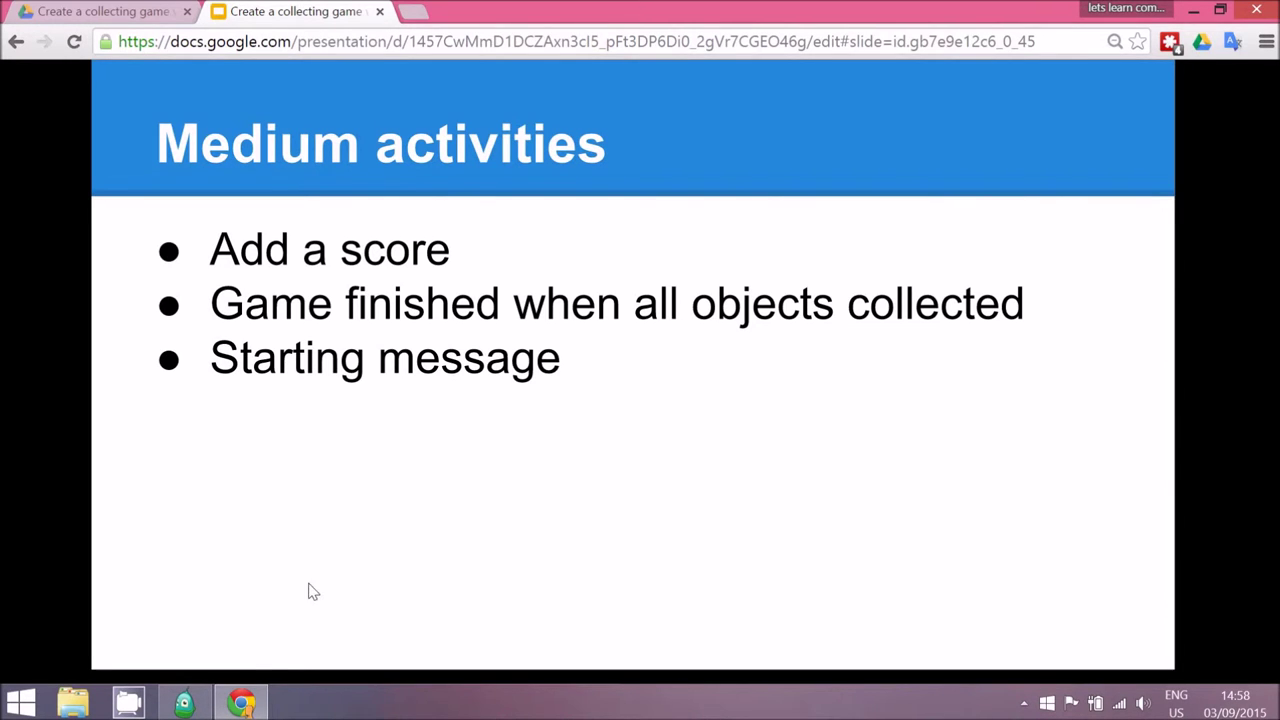
{"action": "left_click", "coordinate": [184, 703]}
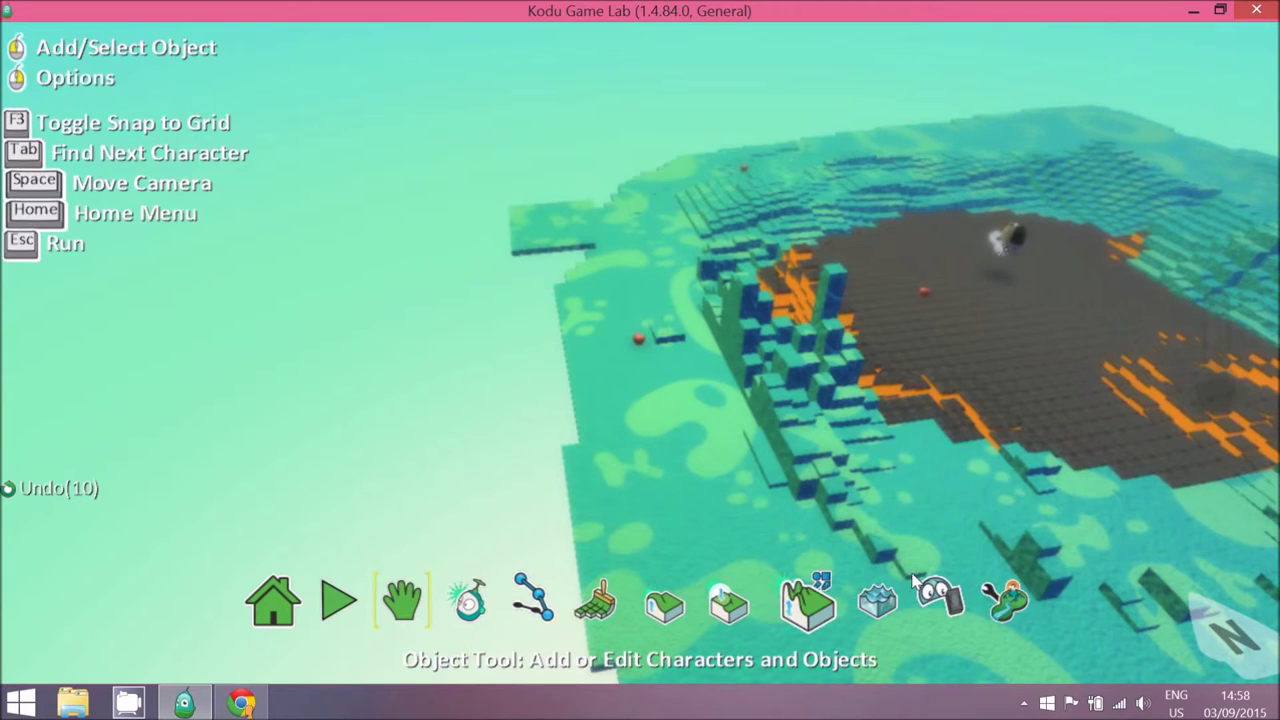
Step: Set Start Game With to 'Description with Countdown' in world settings and start playing
{"action": "left_click", "coordinate": [998, 600]}
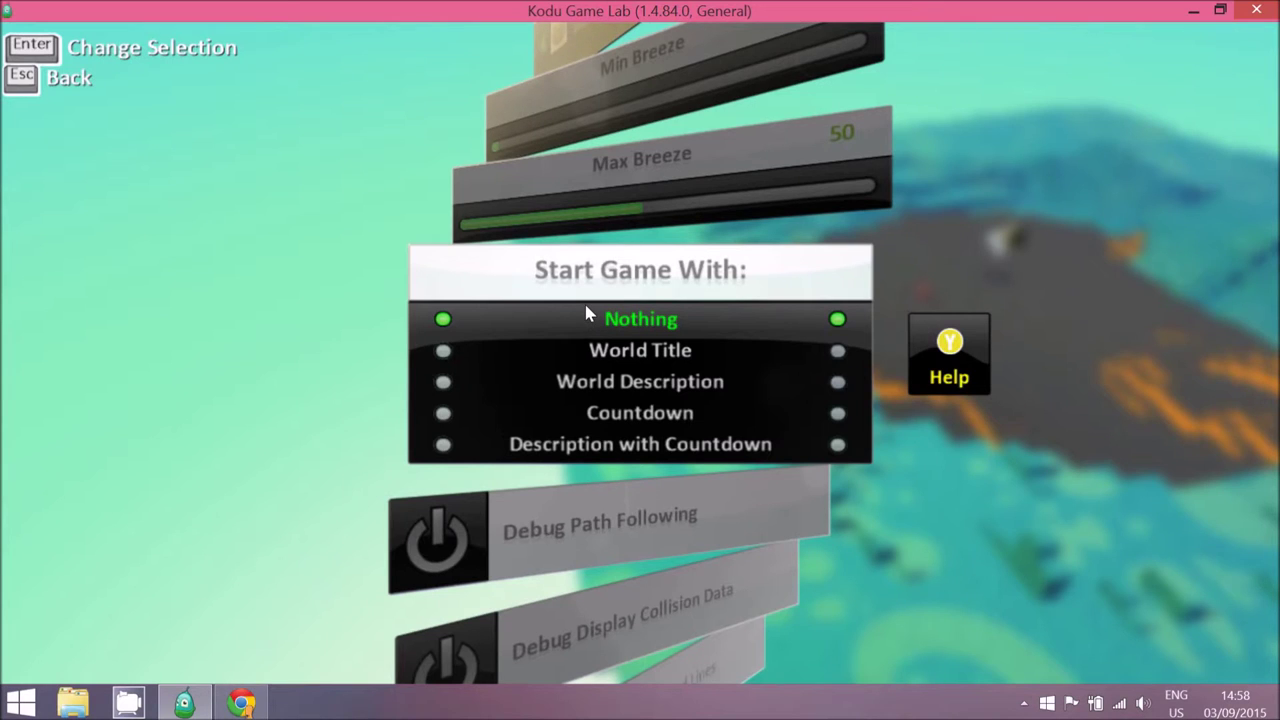
{"action": "scroll", "coordinate": [586, 313], "scroll_direction": "up", "scroll_amount": 3}
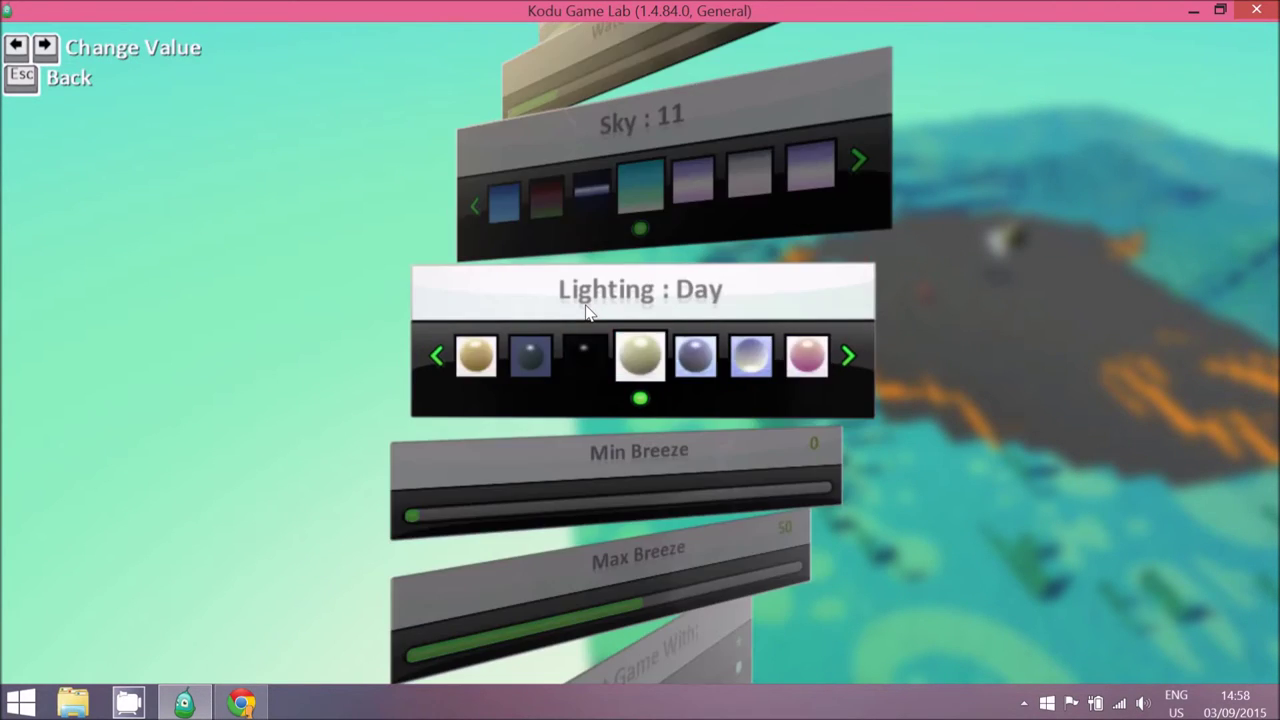
{"action": "scroll", "coordinate": [586, 313], "scroll_direction": "down", "scroll_amount": 2}
{"action": "scroll", "coordinate": [586, 313], "scroll_direction": "down", "scroll_amount": 1}
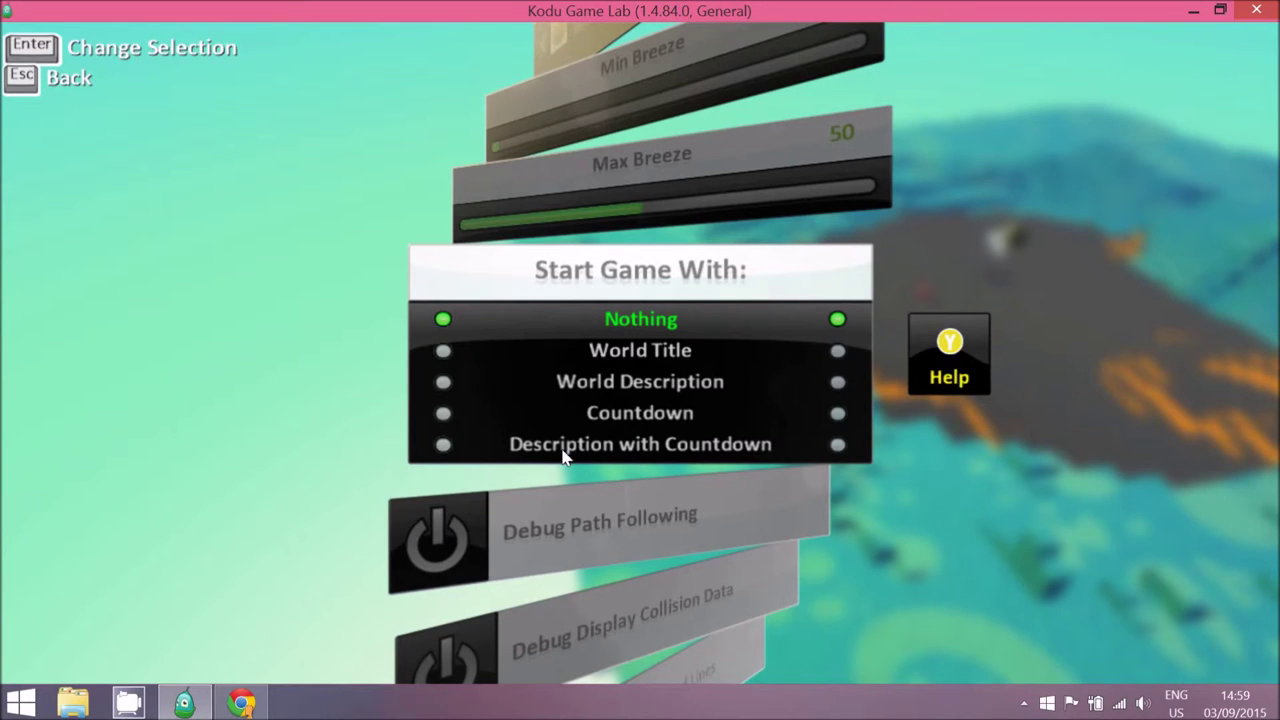
{"action": "left_click", "coordinate": [624, 449]}
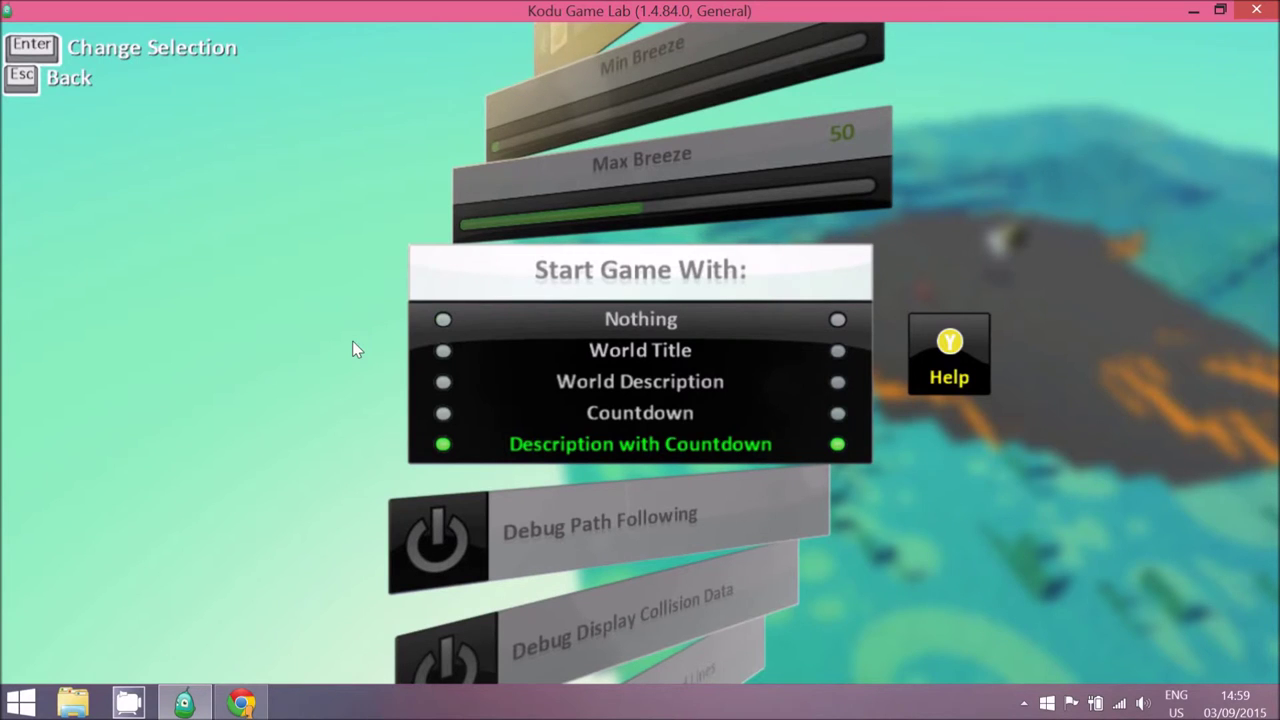
{"action": "key", "text": "Escape"}
{"action": "key", "text": "Escape"}
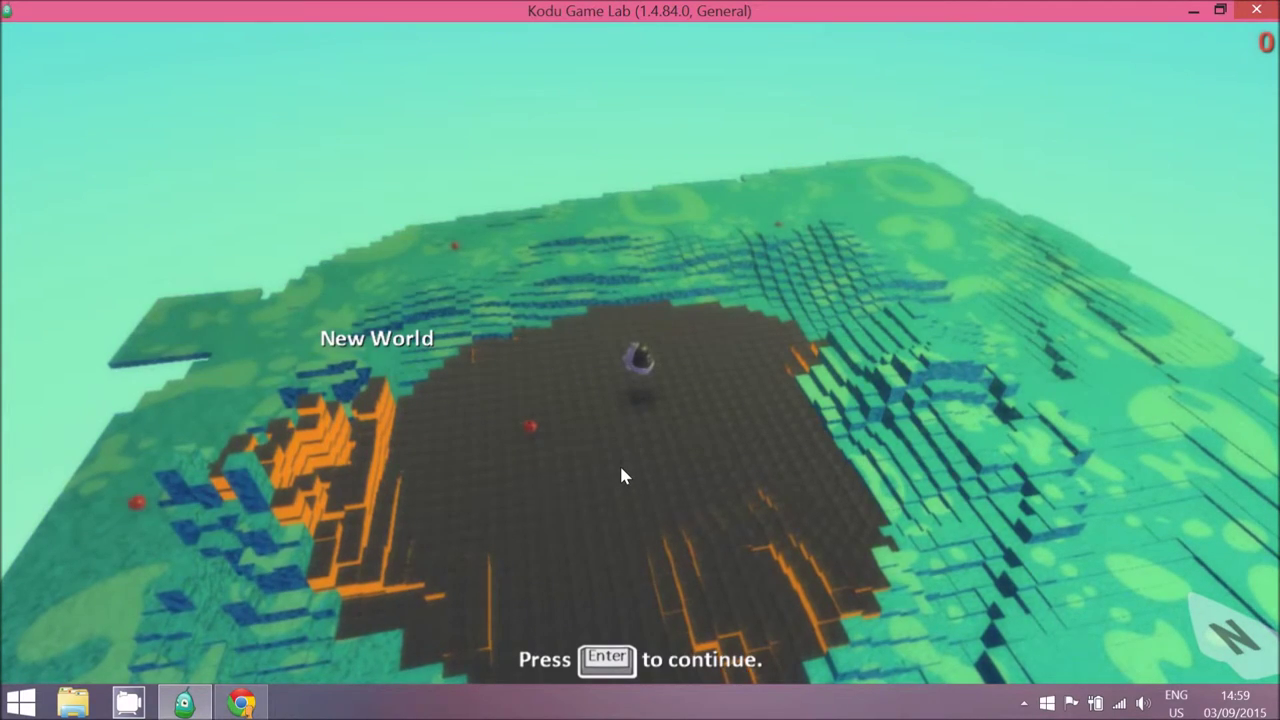
{"action": "key", "text": "Return"}
Step: Stop the game and save the world as 'Collect the apples', described 'There are 5 apples to collect'
{"action": "key", "text": "Escape"}
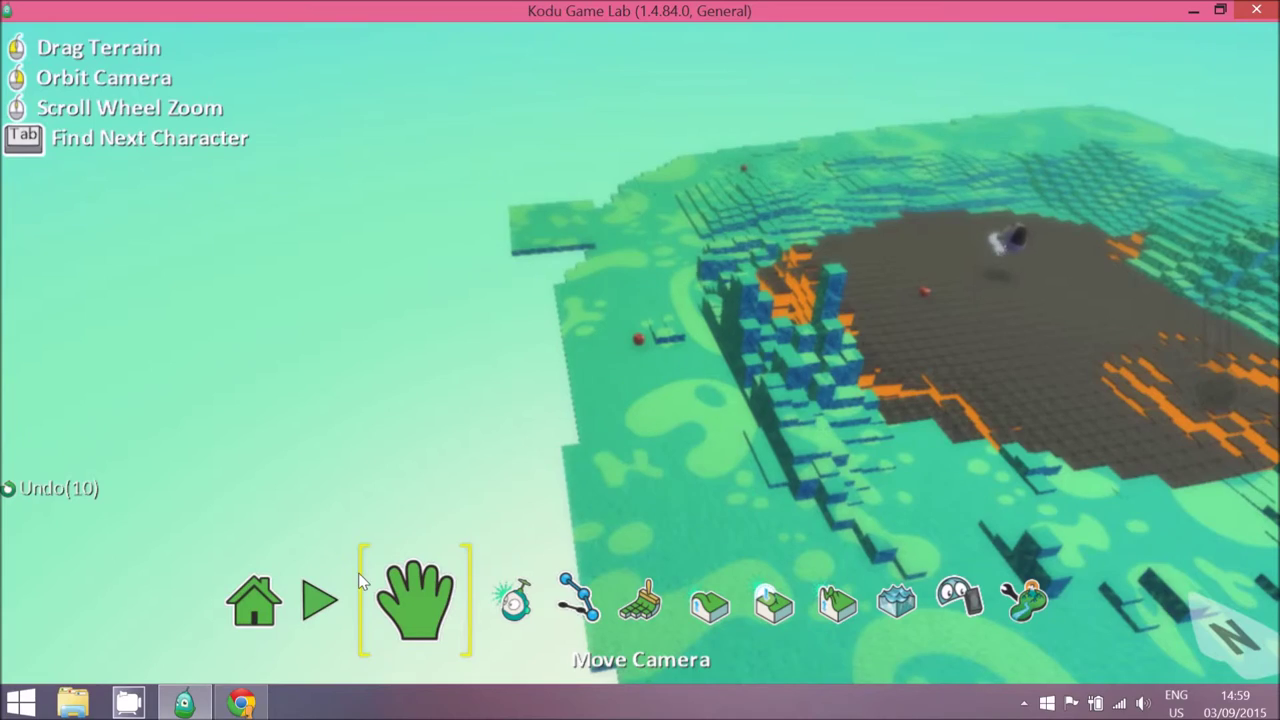
{"action": "left_click", "coordinate": [267, 609]}
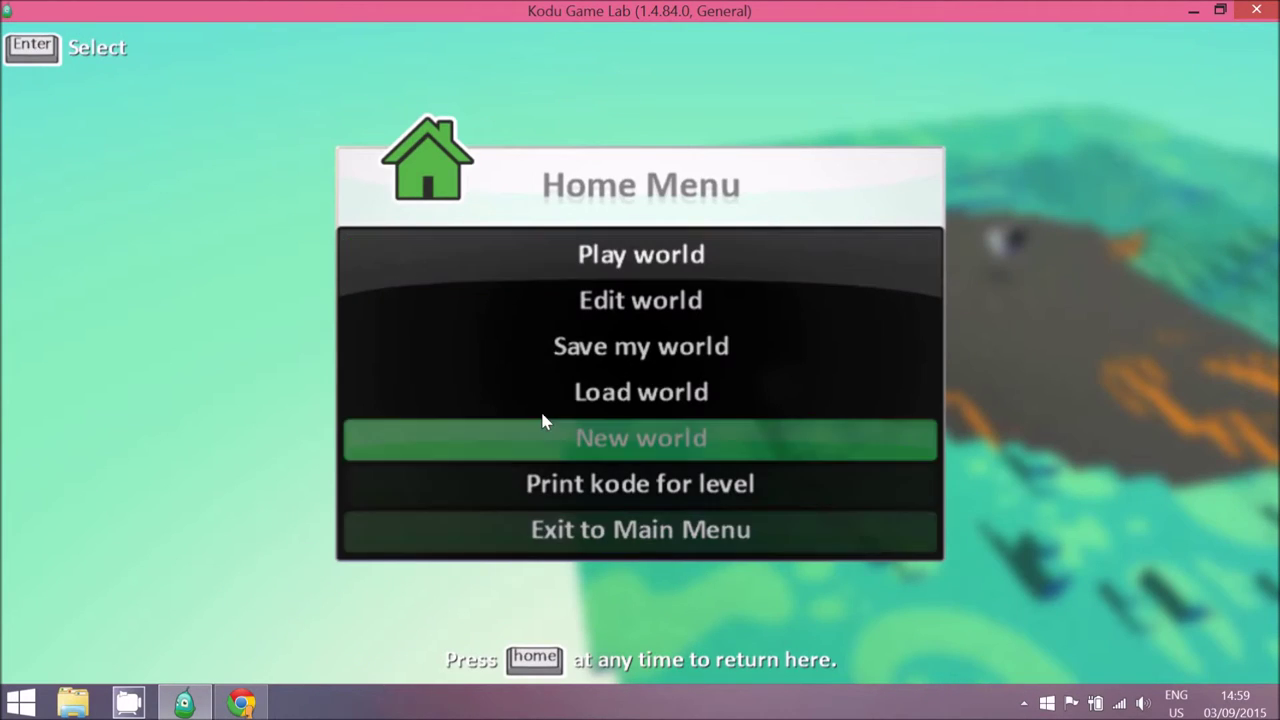
{"action": "left_click", "coordinate": [622, 350]}
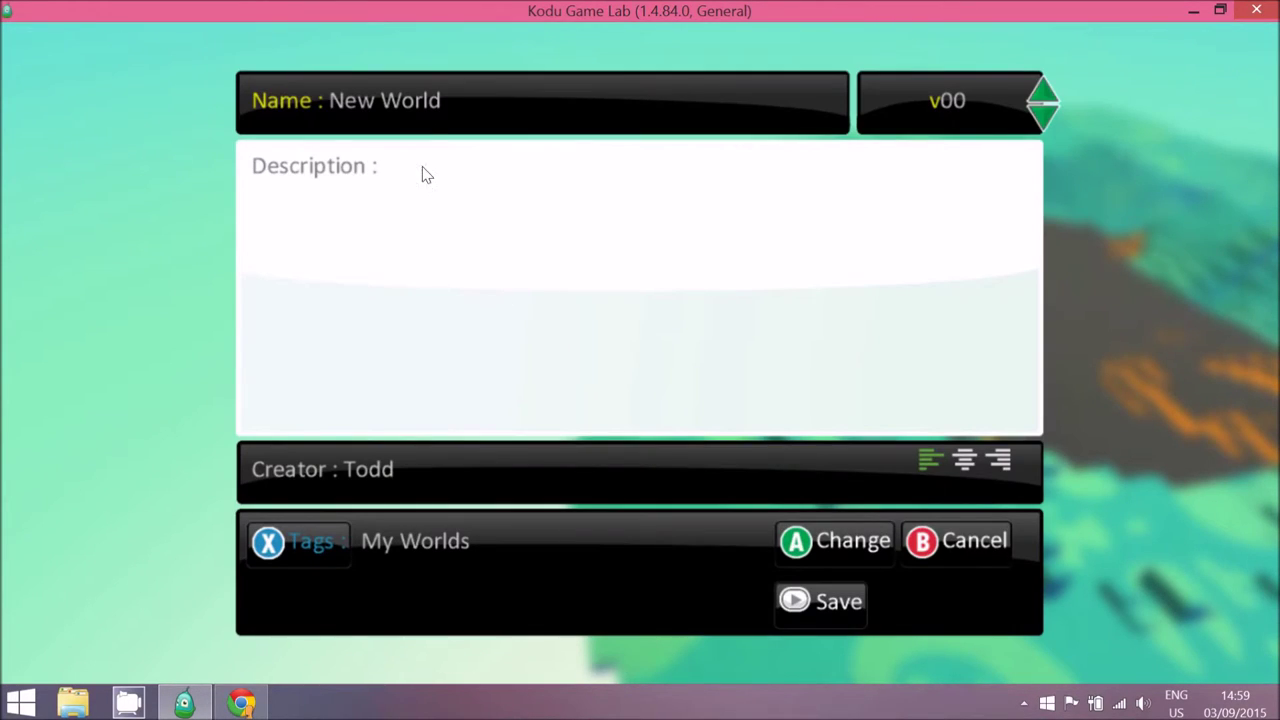
{"action": "key", "text": "BackSpace"}
{"action": "key", "text": "BackSpace"}
{"action": "key", "text": "BackSpace"}
{"action": "key", "text": "BackSpace"}
{"action": "key", "text": "BackSpace"}
{"action": "key", "text": "BackSpace"}
{"action": "key", "text": "BackSpace"}
{"action": "key", "text": "BackSpace"}
{"action": "key", "text": "BackSpace"}
{"action": "type", "text": "C"}
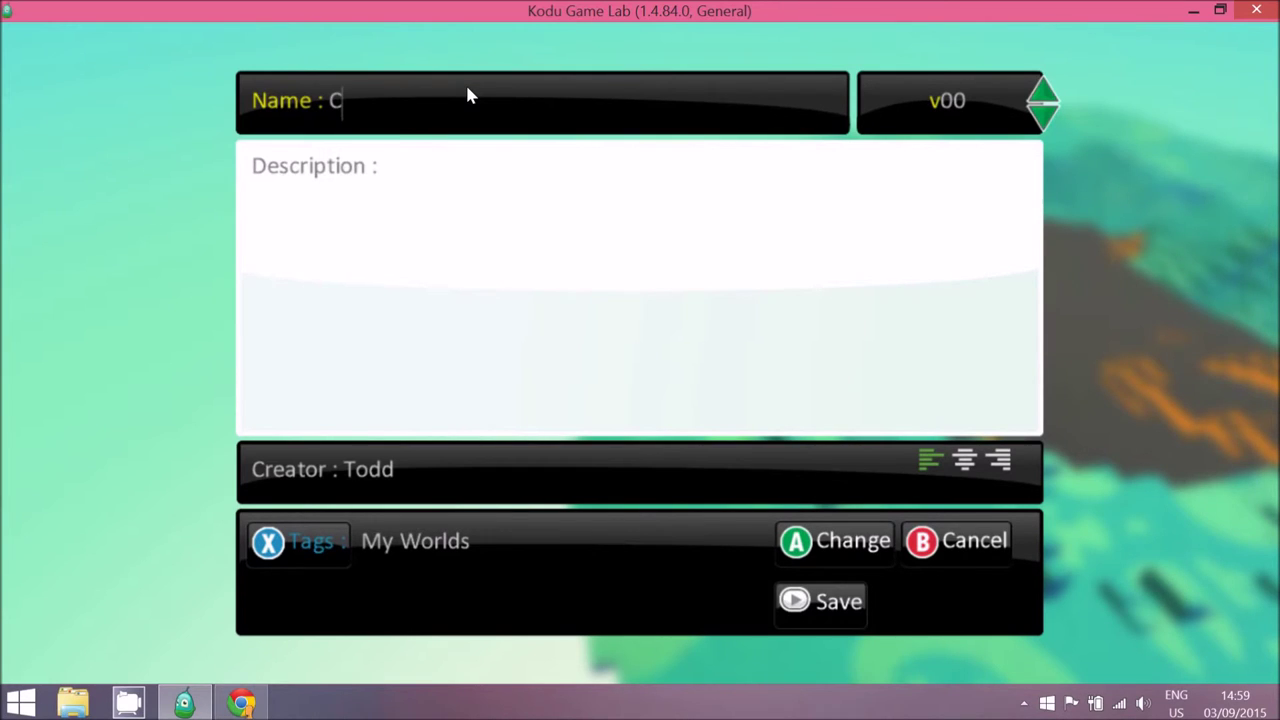
{"action": "type", "text": "ollect t"}
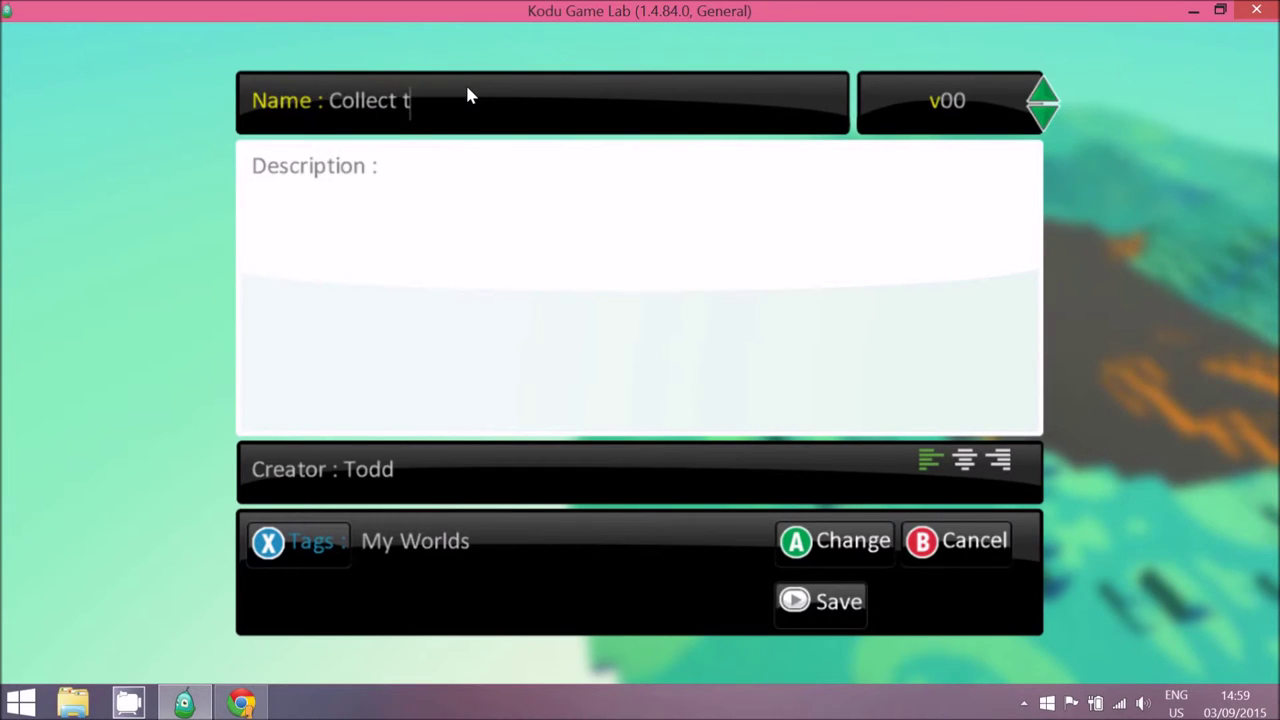
{"action": "type", "text": "he apples"}
{"action": "left_click", "coordinate": [421, 174]}
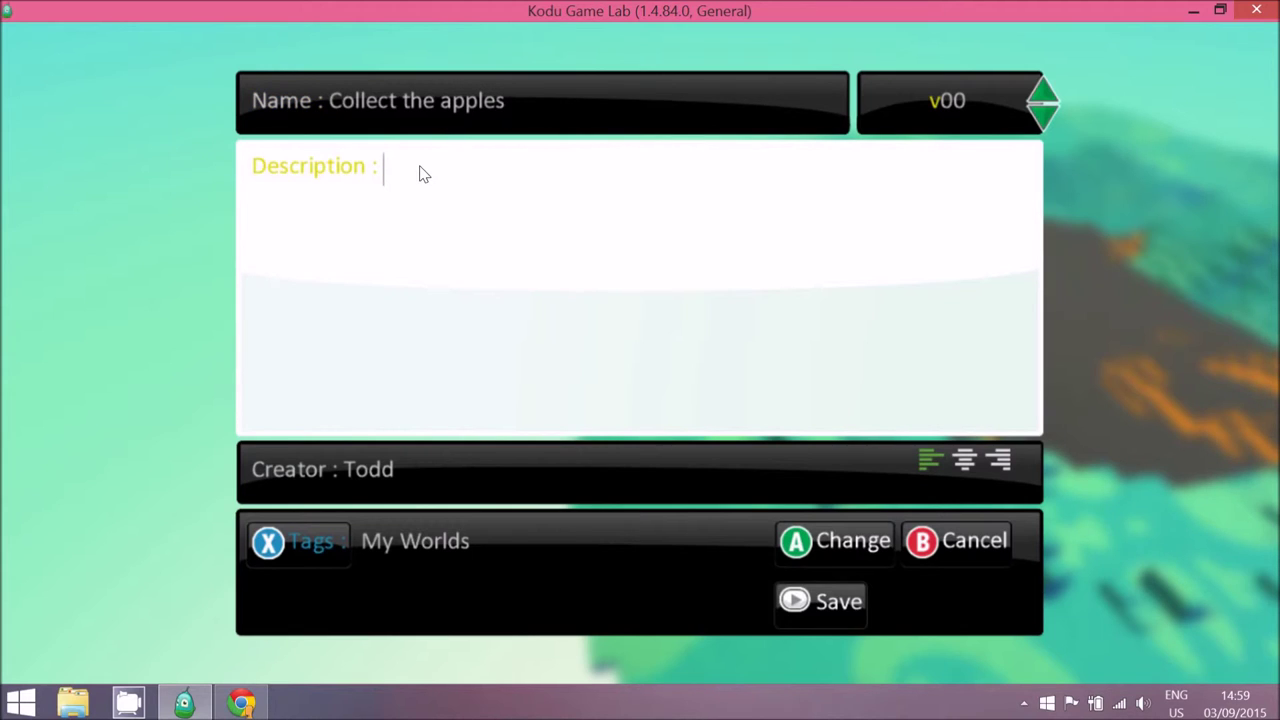
{"action": "type", "text": "There are 5 a"}
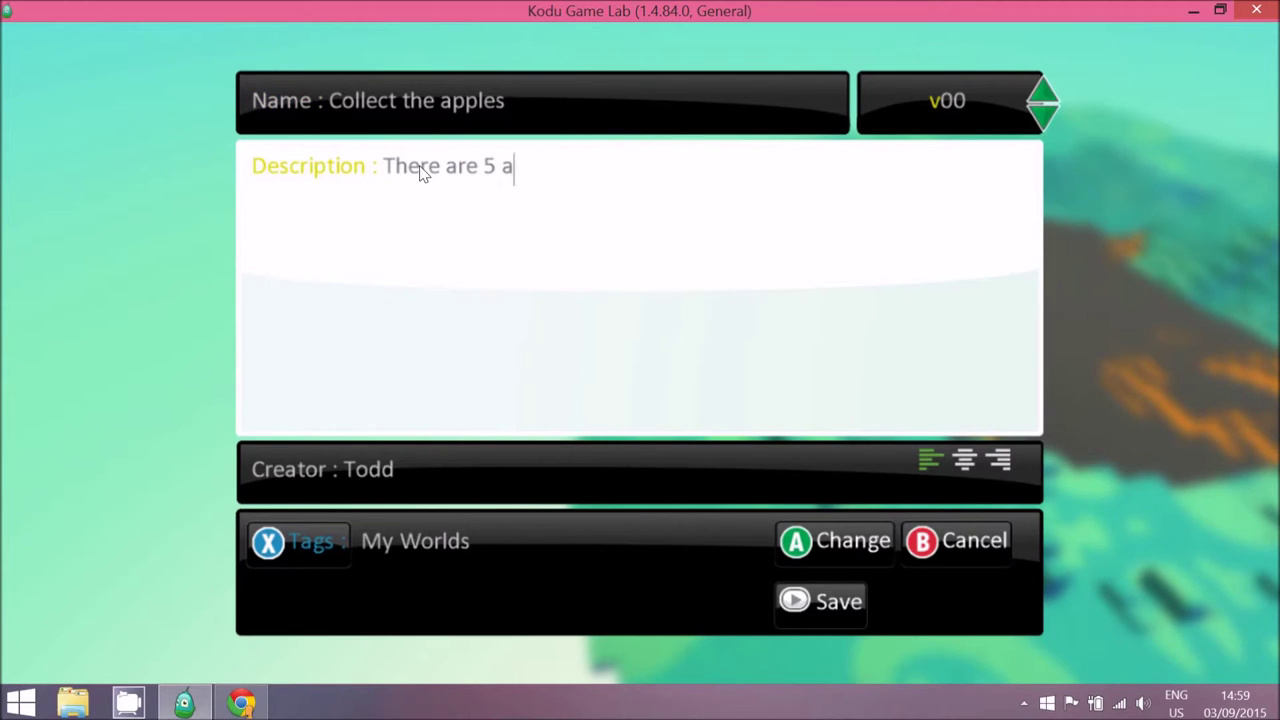
{"action": "type", "text": "pples to collect"}
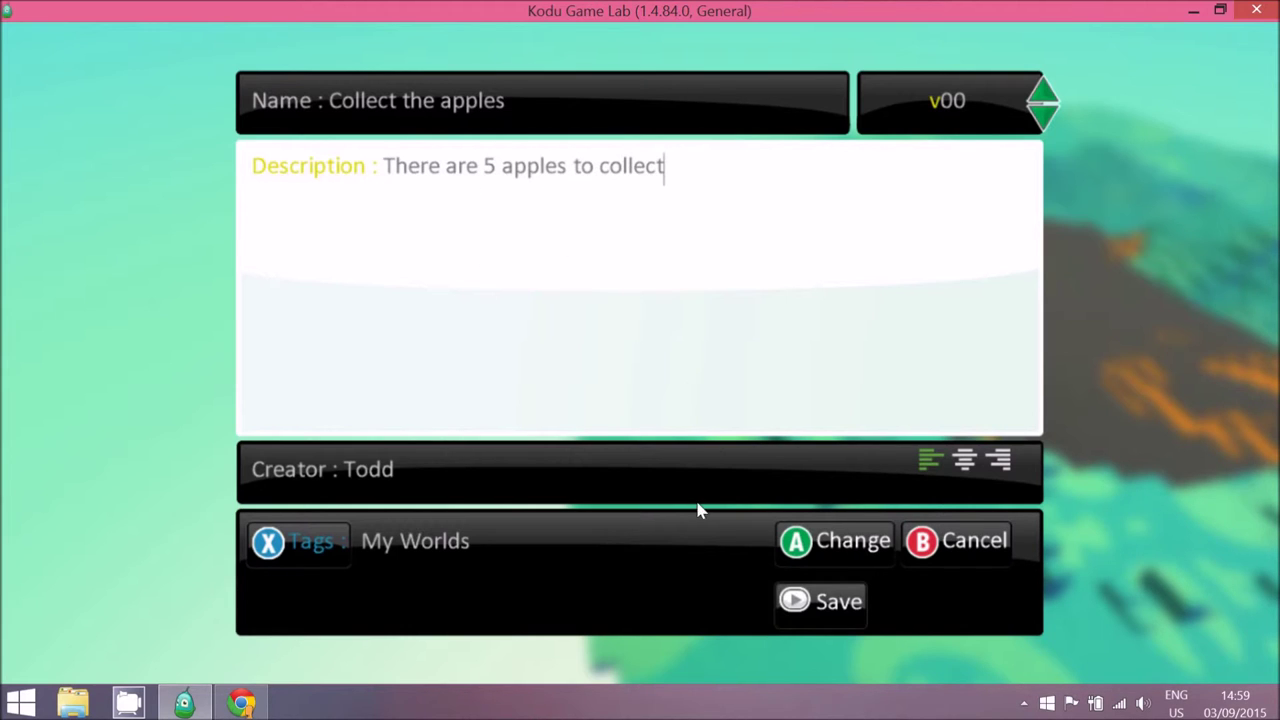
{"action": "left_click", "coordinate": [818, 601]}
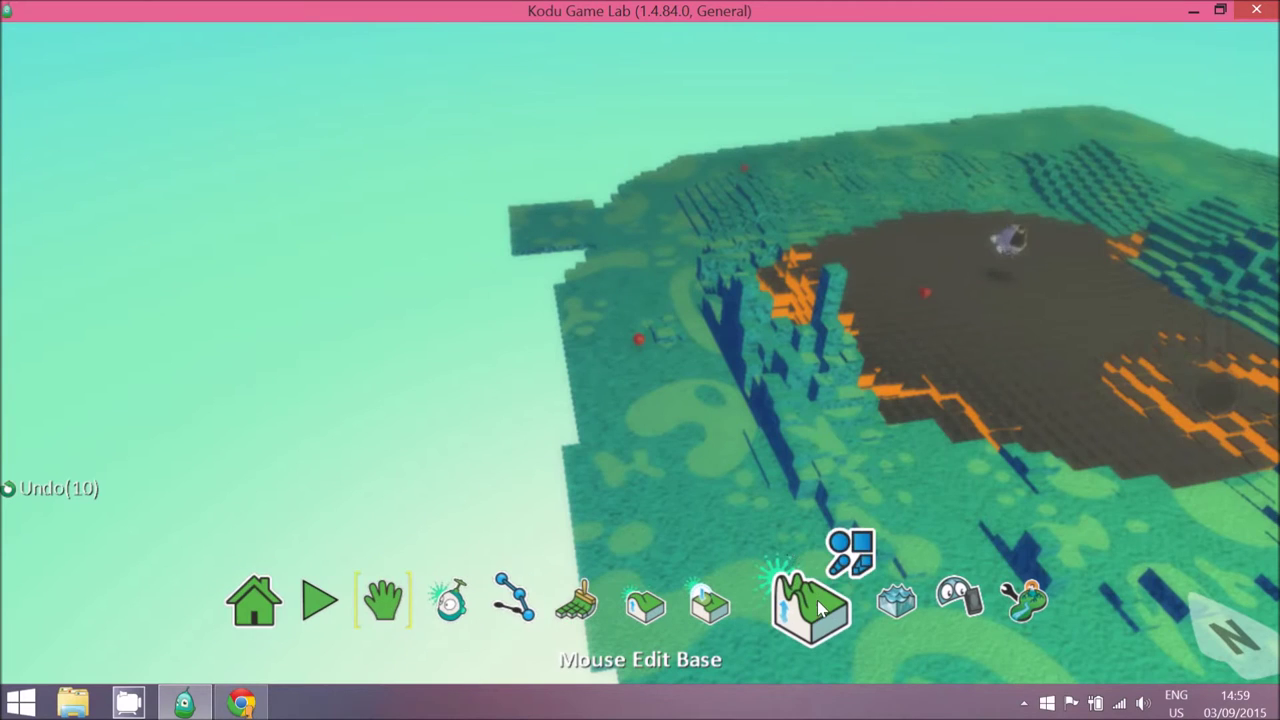
Step: Run the world, get past the title screen to the countdown, and drive Kodu around
{"action": "key", "text": "Escape"}
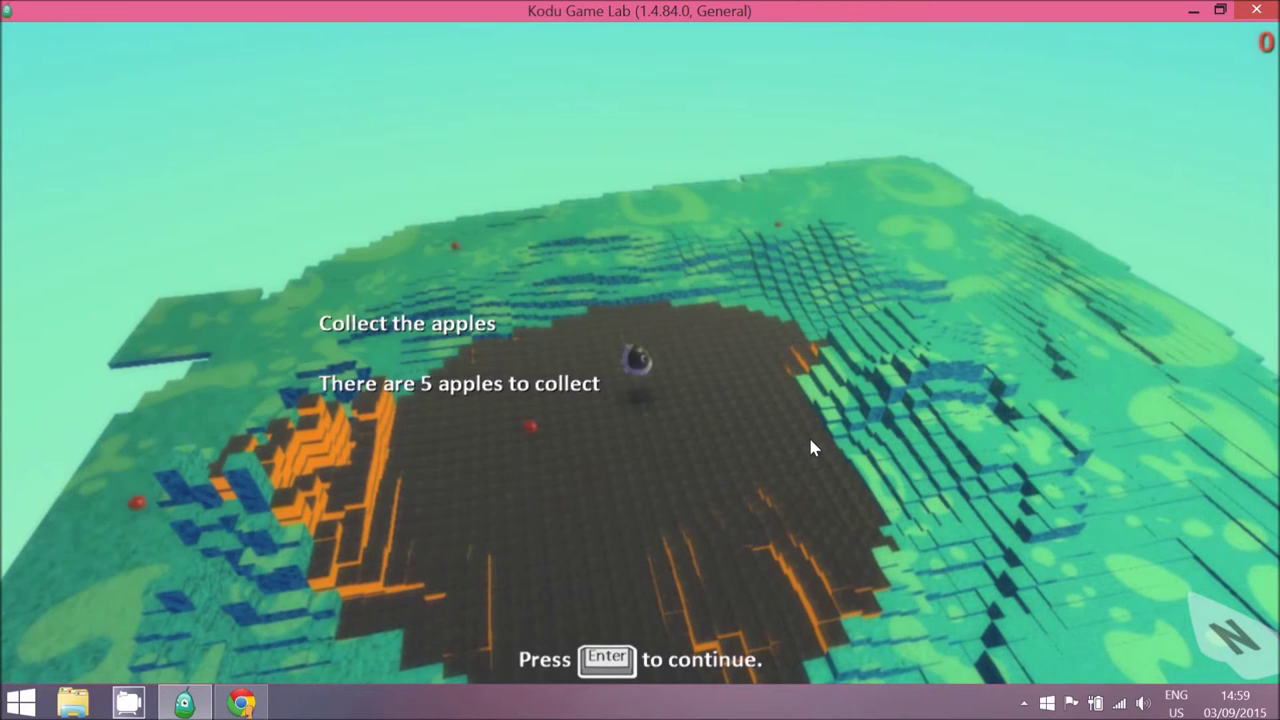
{"action": "key", "text": "Return"}
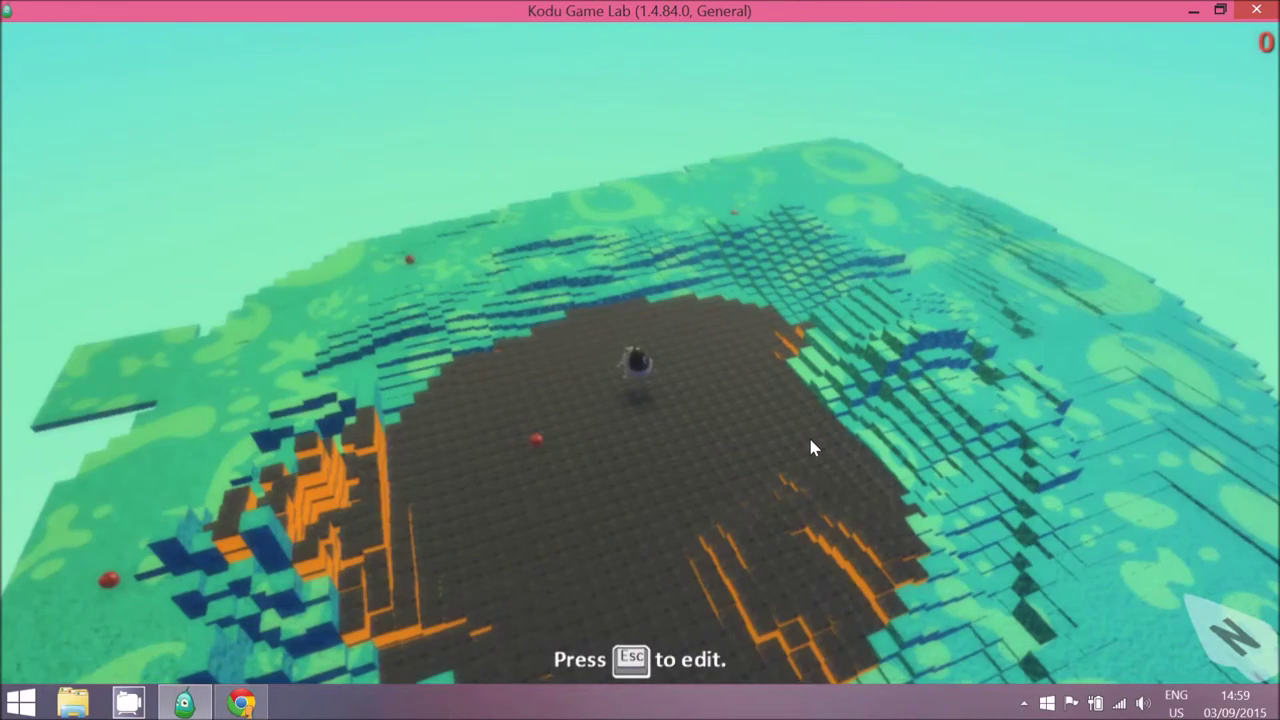
{"action": "key", "text": "Left"}
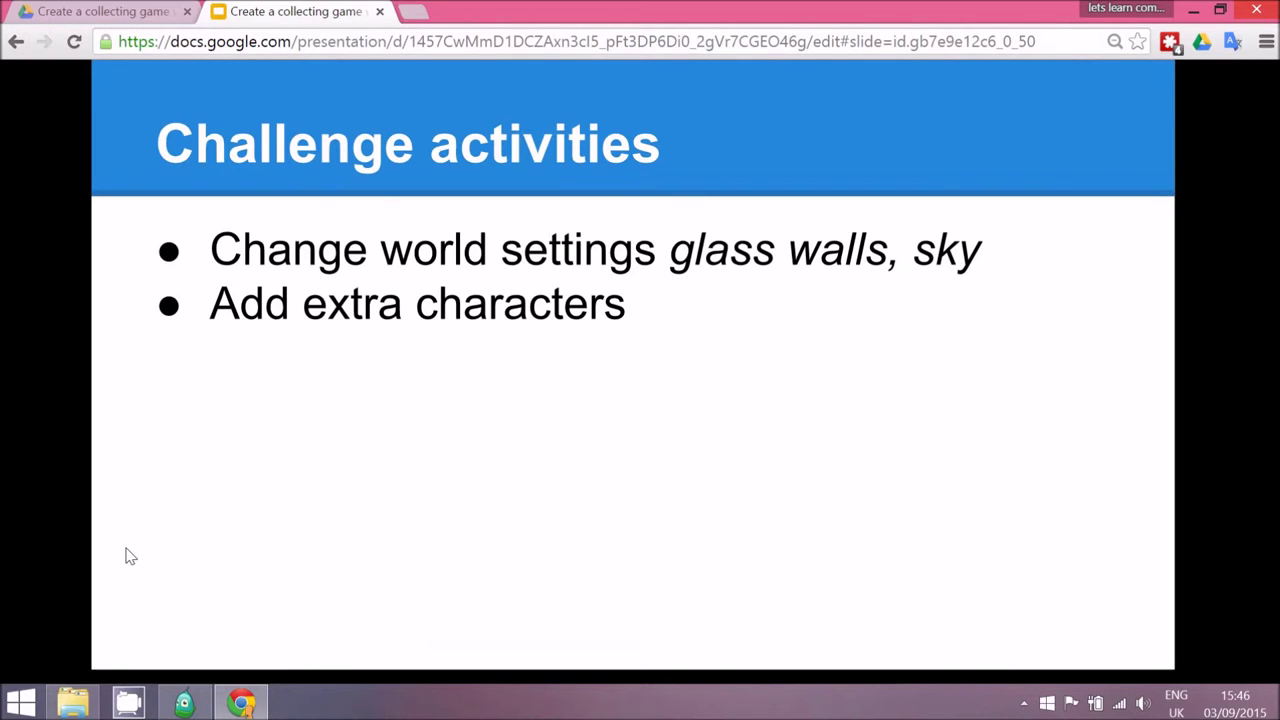
Step: Switch from the Challenge activities slide back to Kodu Game Lab
{"action": "left_click", "coordinate": [184, 703]}
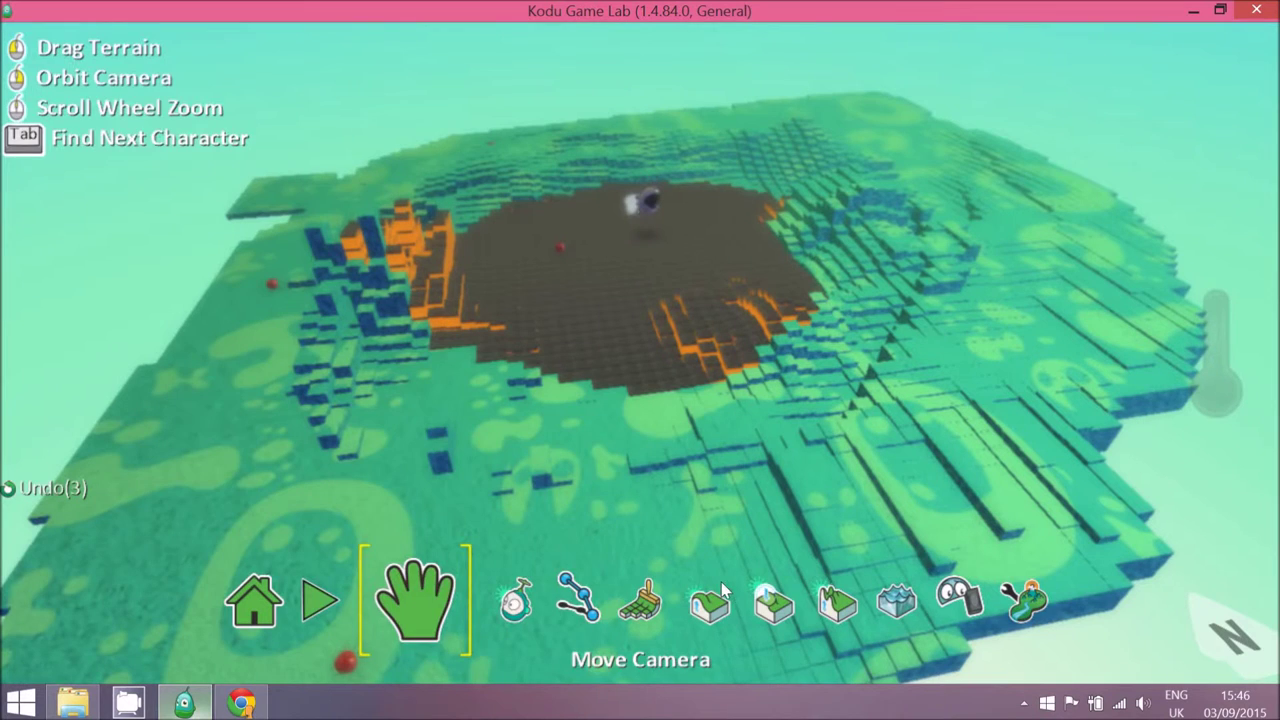
Step: In world settings, turn off Glass Walls, choose sky 9 and set lighting to Night
{"action": "left_click", "coordinate": [1014, 612]}
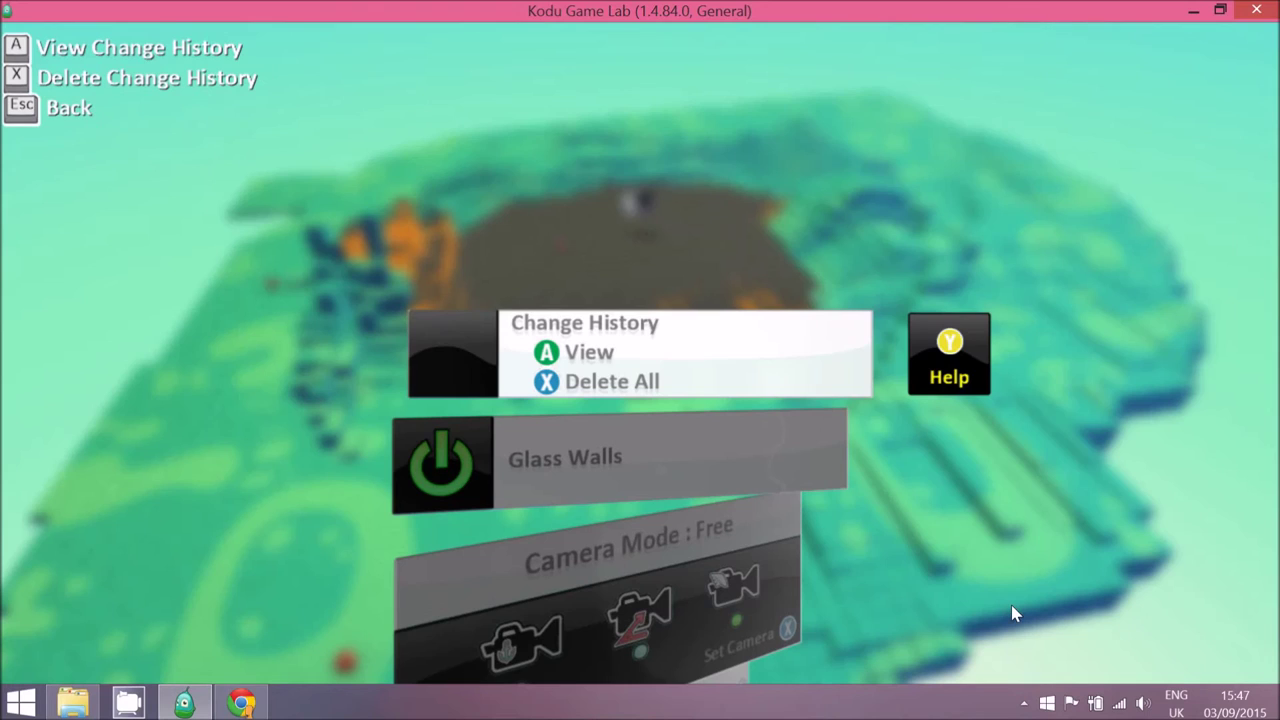
{"action": "left_click", "coordinate": [472, 475]}
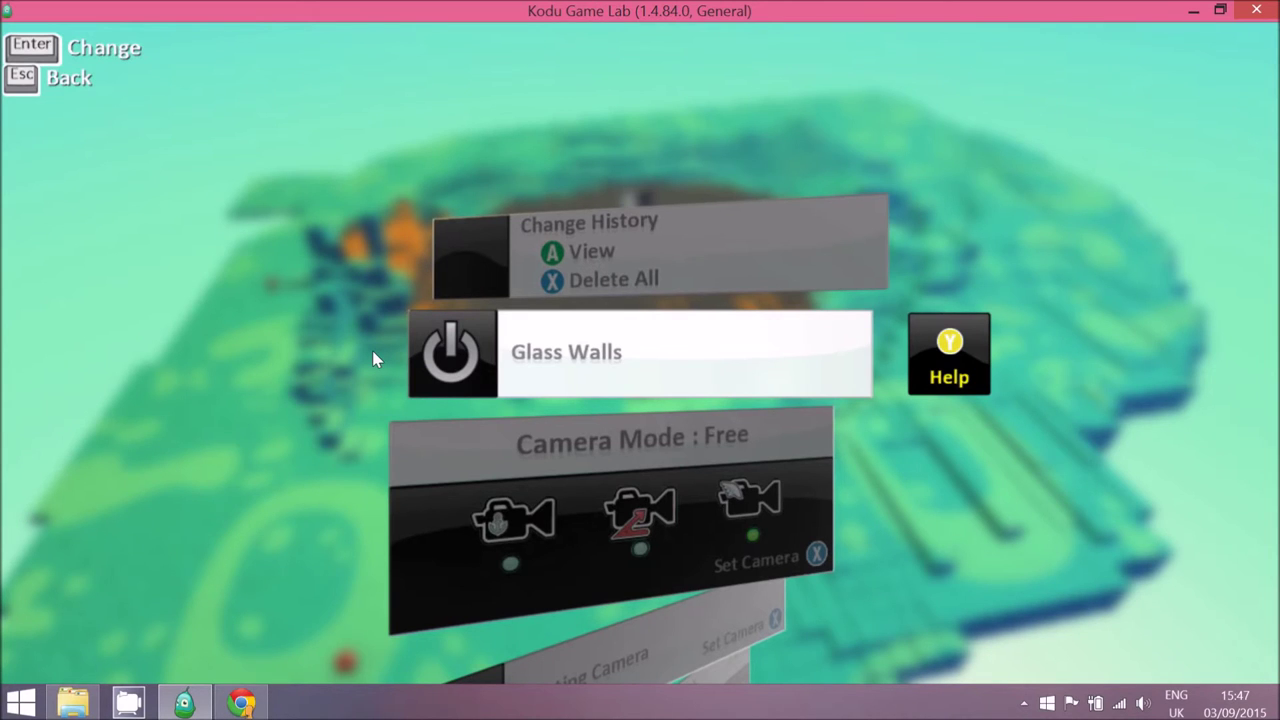
{"action": "scroll", "coordinate": [372, 358], "scroll_direction": "down", "scroll_amount": 4}
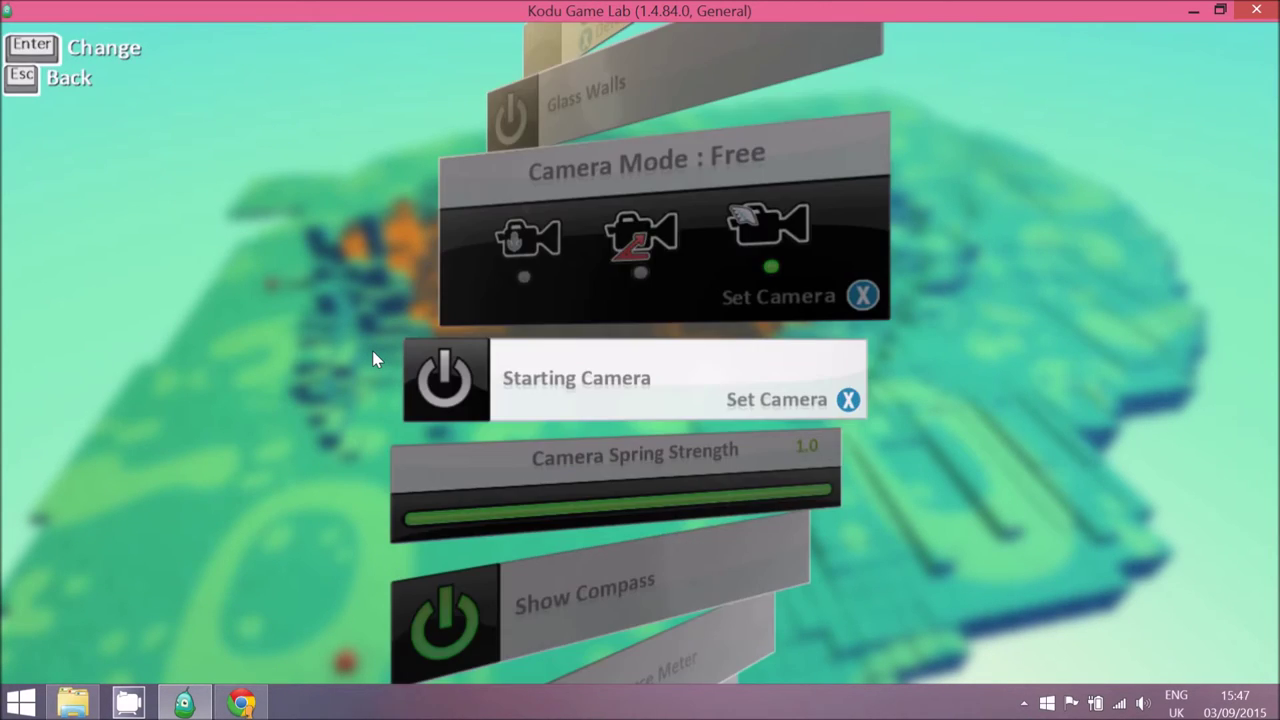
{"action": "scroll", "coordinate": [372, 358], "scroll_direction": "down", "scroll_amount": 5}
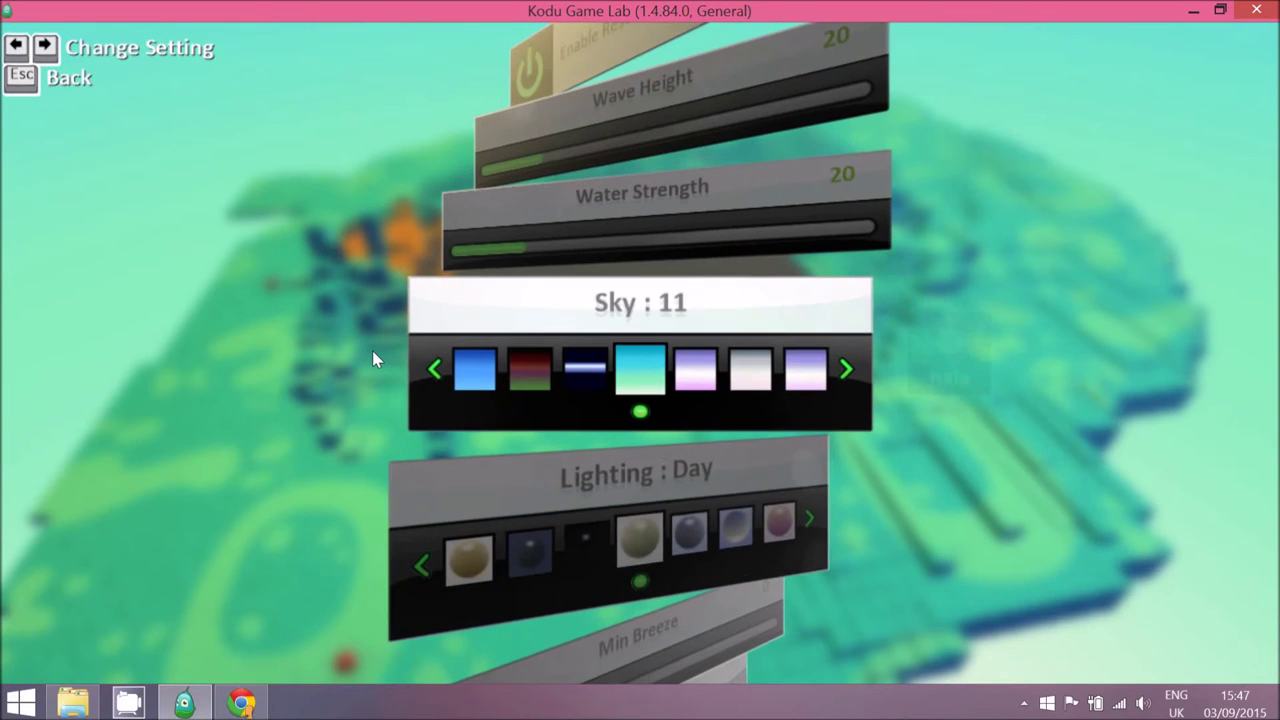
{"action": "left_click", "coordinate": [527, 368]}
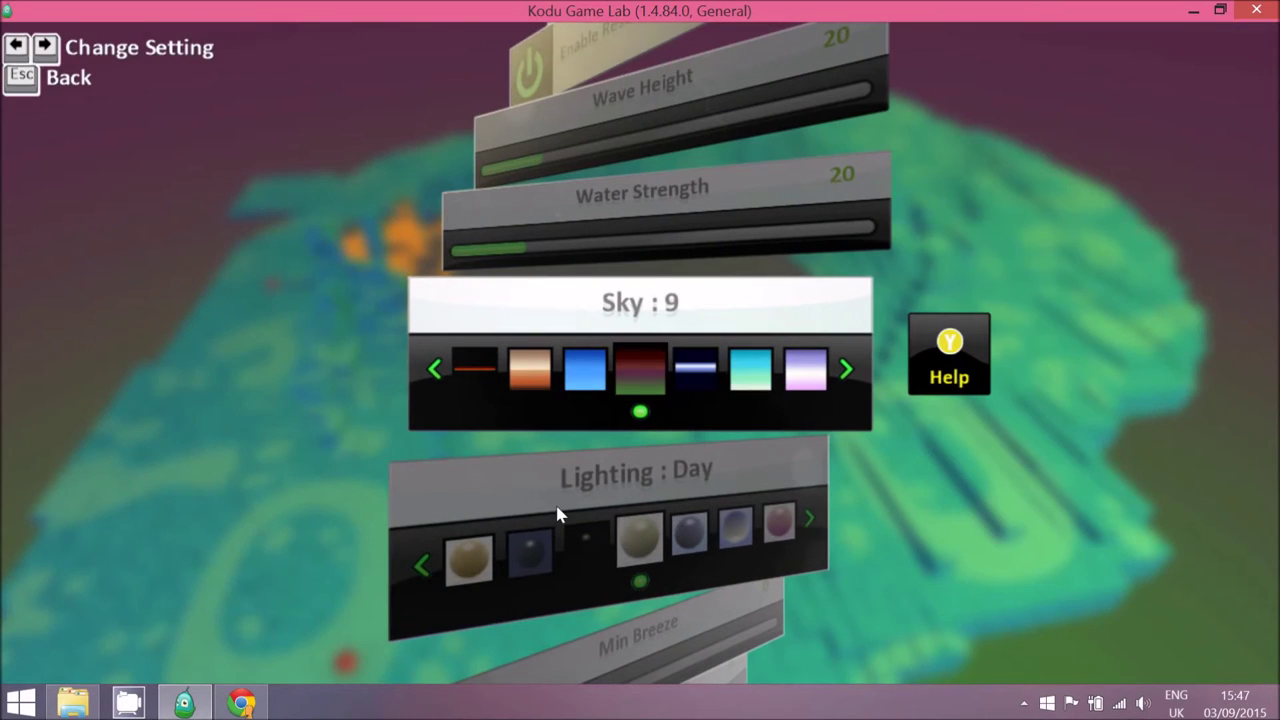
{"action": "scroll", "coordinate": [732, 540], "scroll_direction": "down", "scroll_amount": 1}
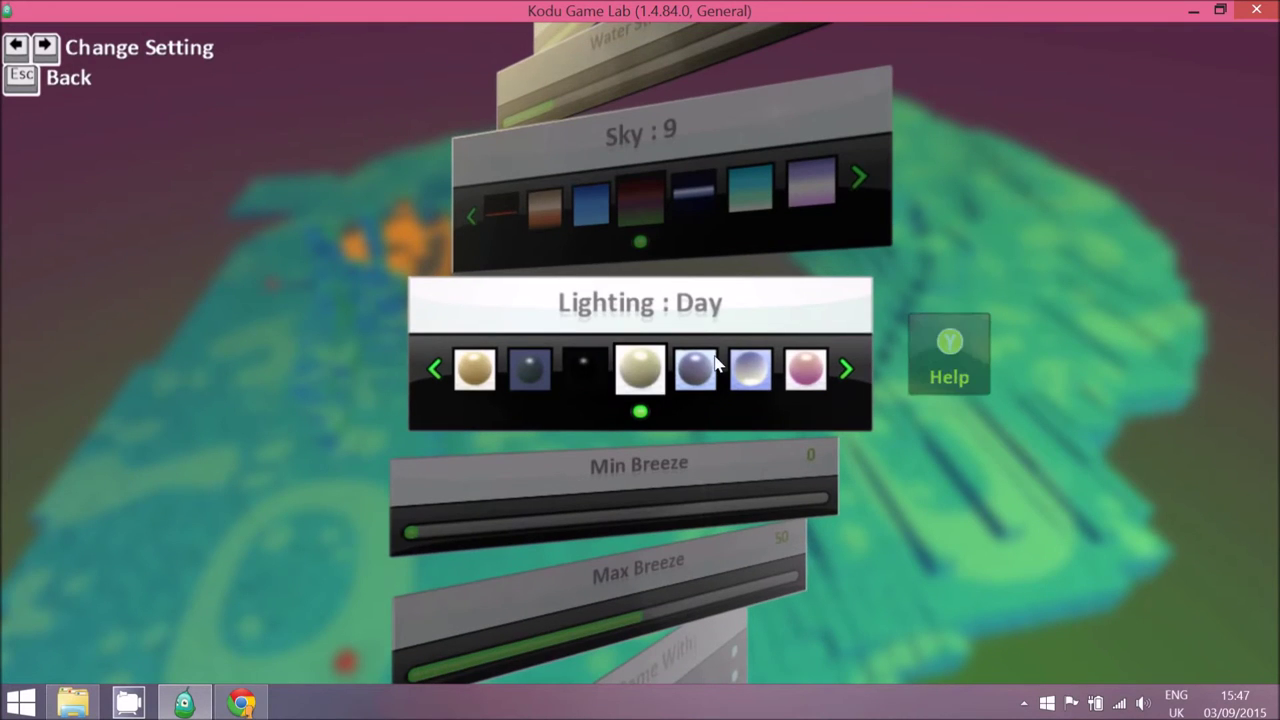
{"action": "left_click", "coordinate": [708, 368]}
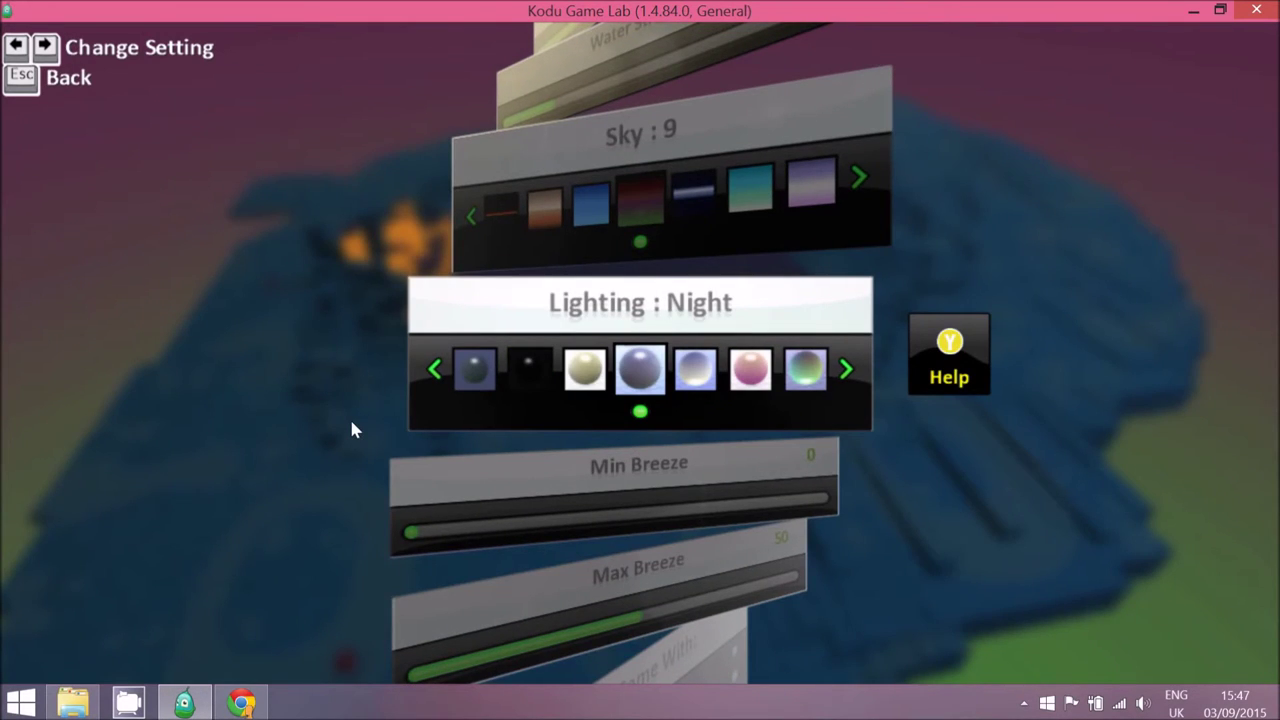
{"action": "key", "text": "Escape"}
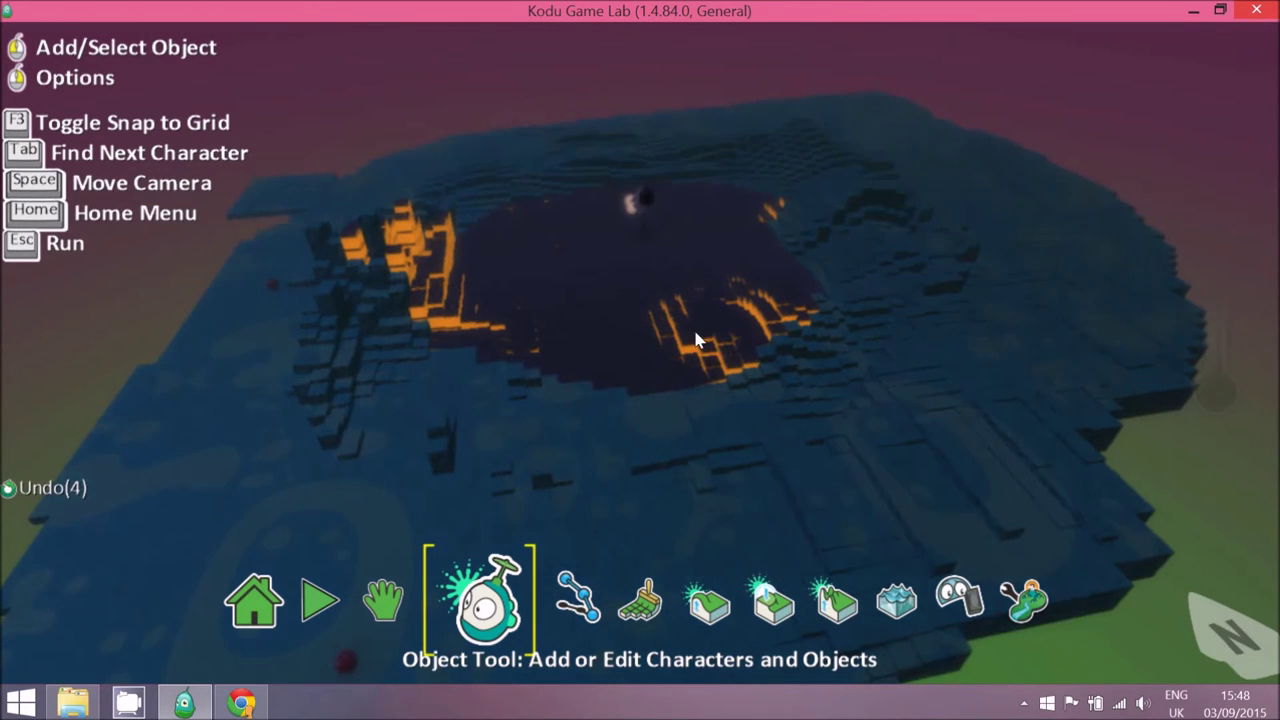
Step: Browse the object categories and add a rover to the centre of the crater
{"action": "left_click", "coordinate": [637, 365]}
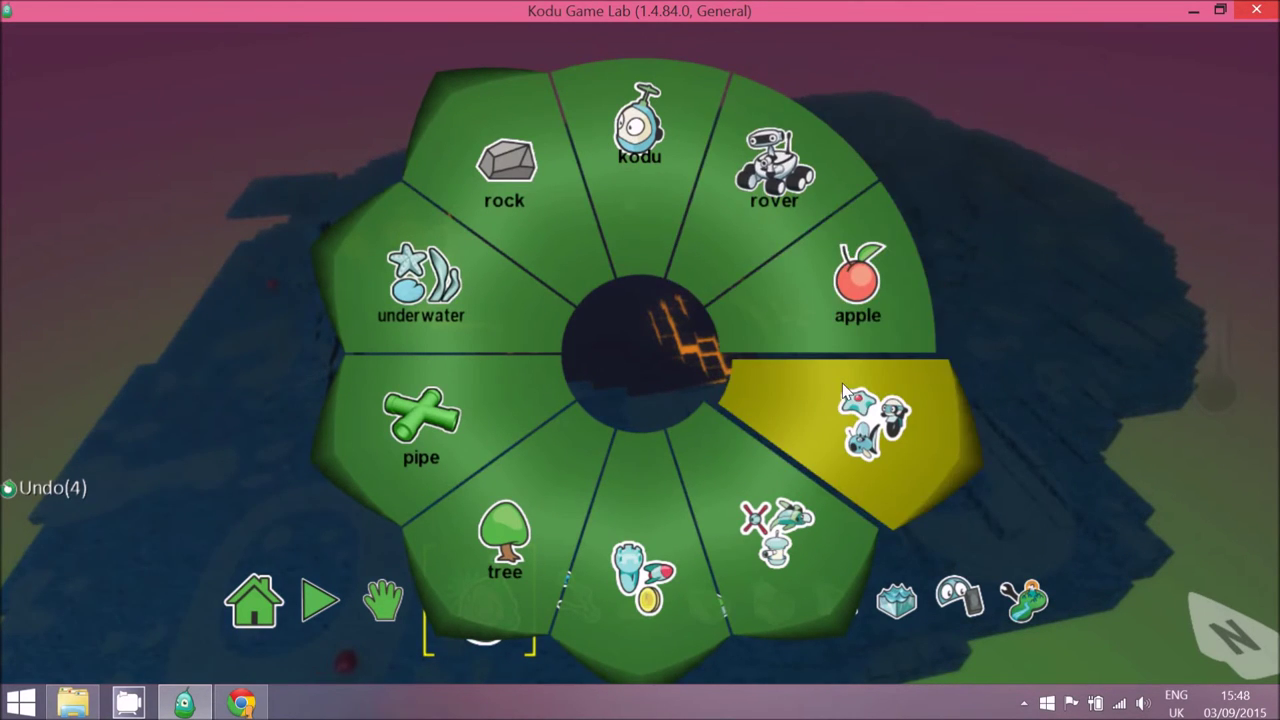
{"action": "left_click", "coordinate": [842, 383]}
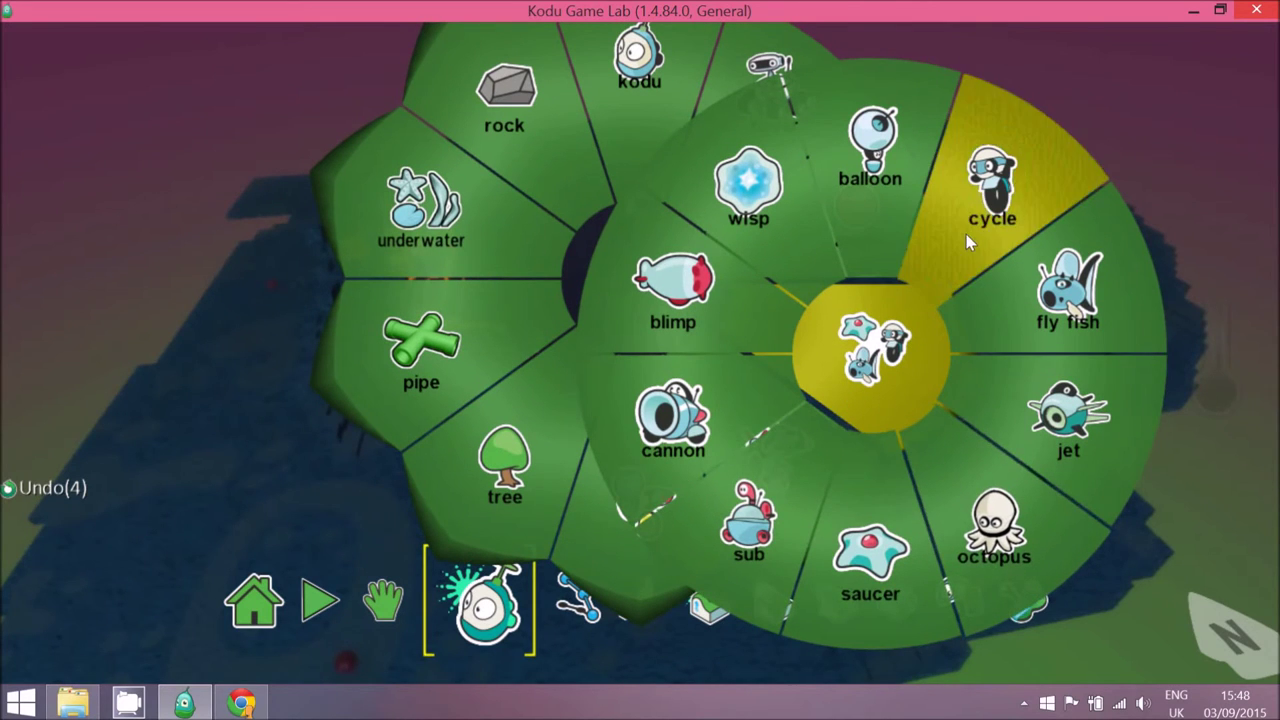
{"action": "right_click", "coordinate": [860, 150]}
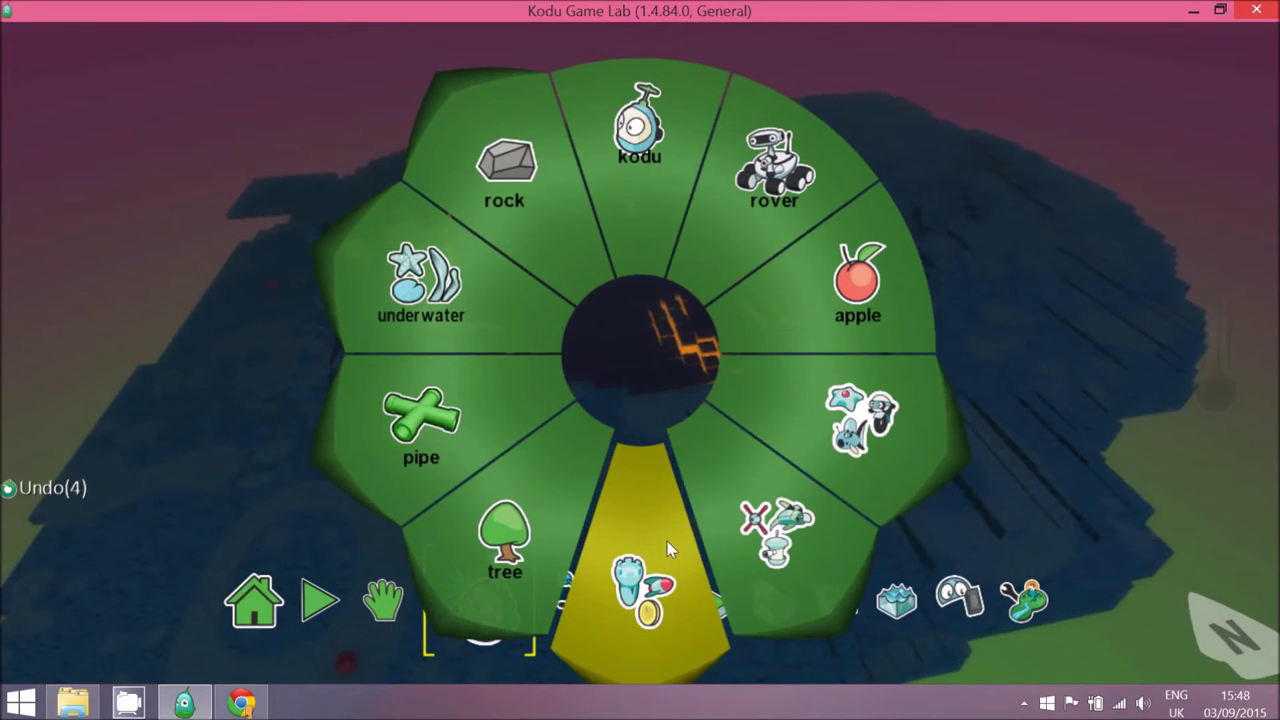
{"action": "left_click", "coordinate": [715, 530]}
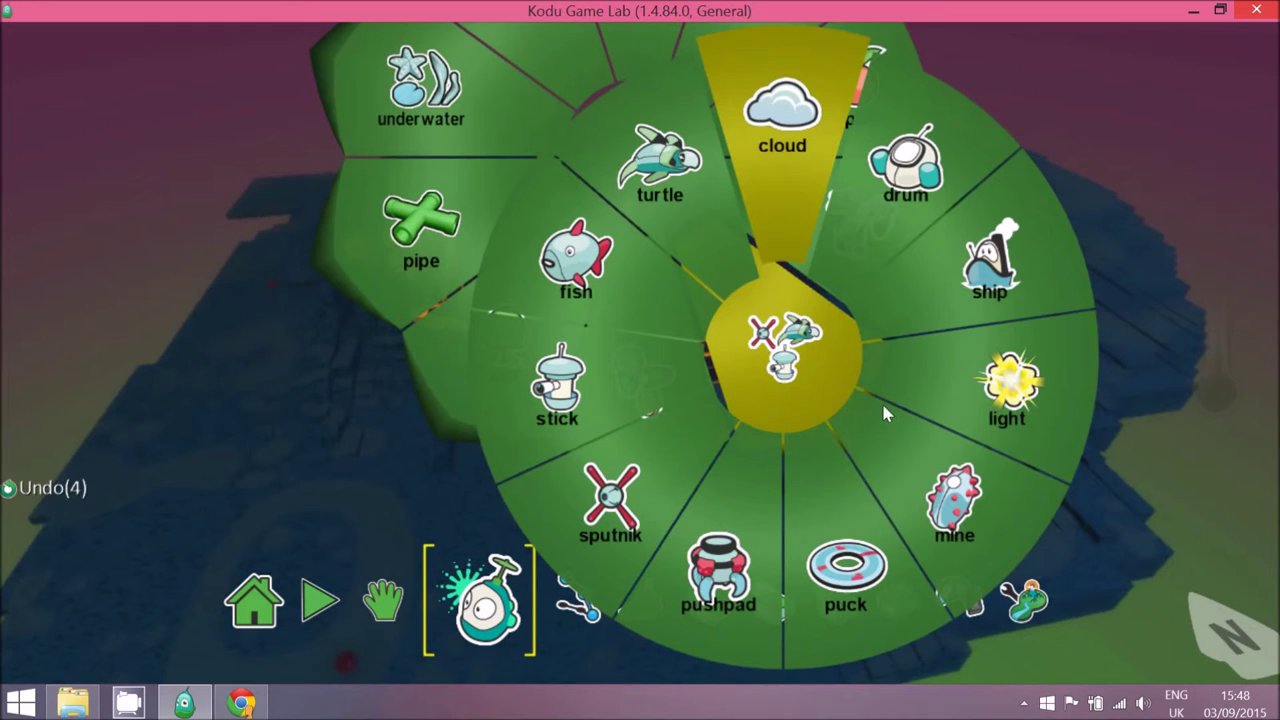
{"action": "right_click", "coordinate": [248, 440]}
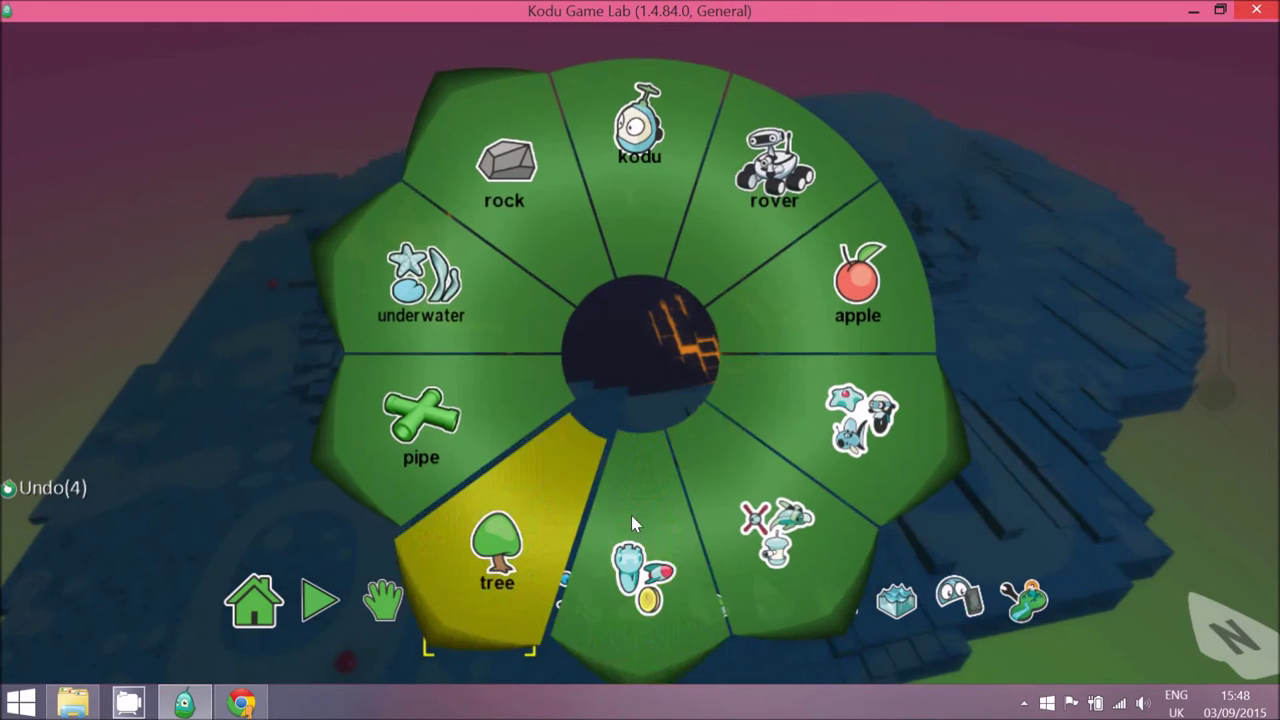
{"action": "left_click", "coordinate": [657, 543]}
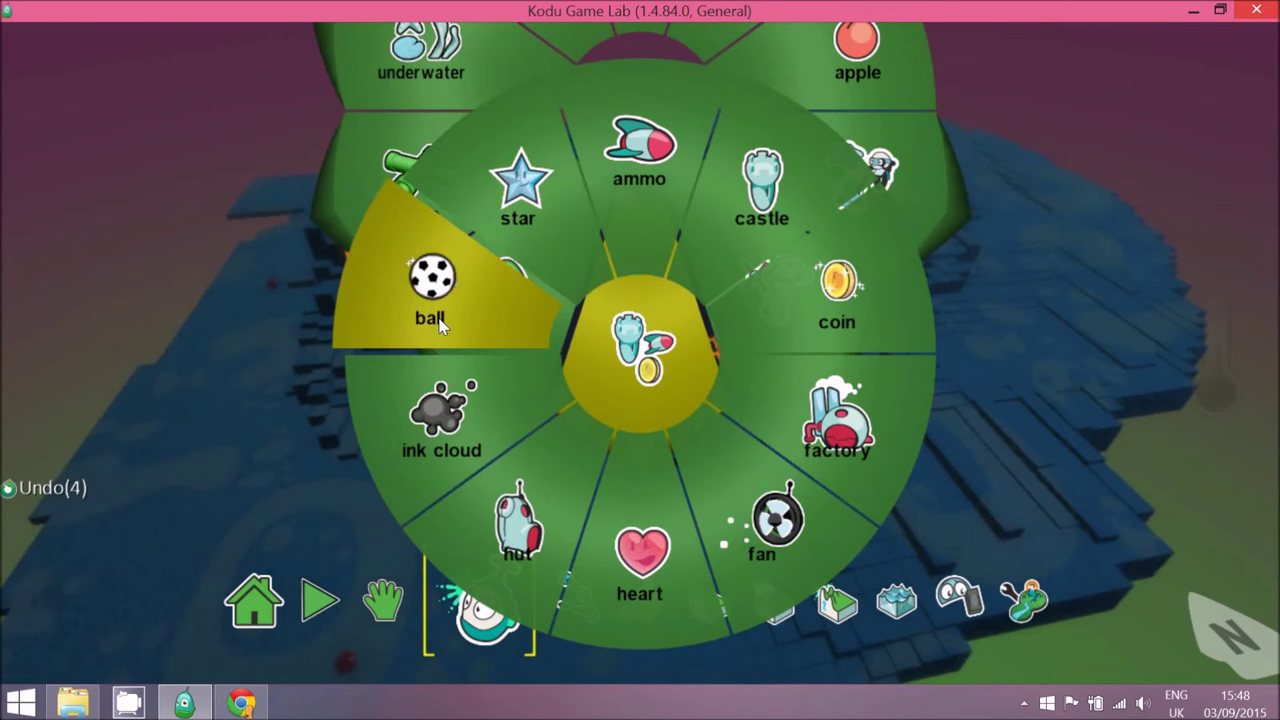
{"action": "right_click", "coordinate": [1024, 310]}
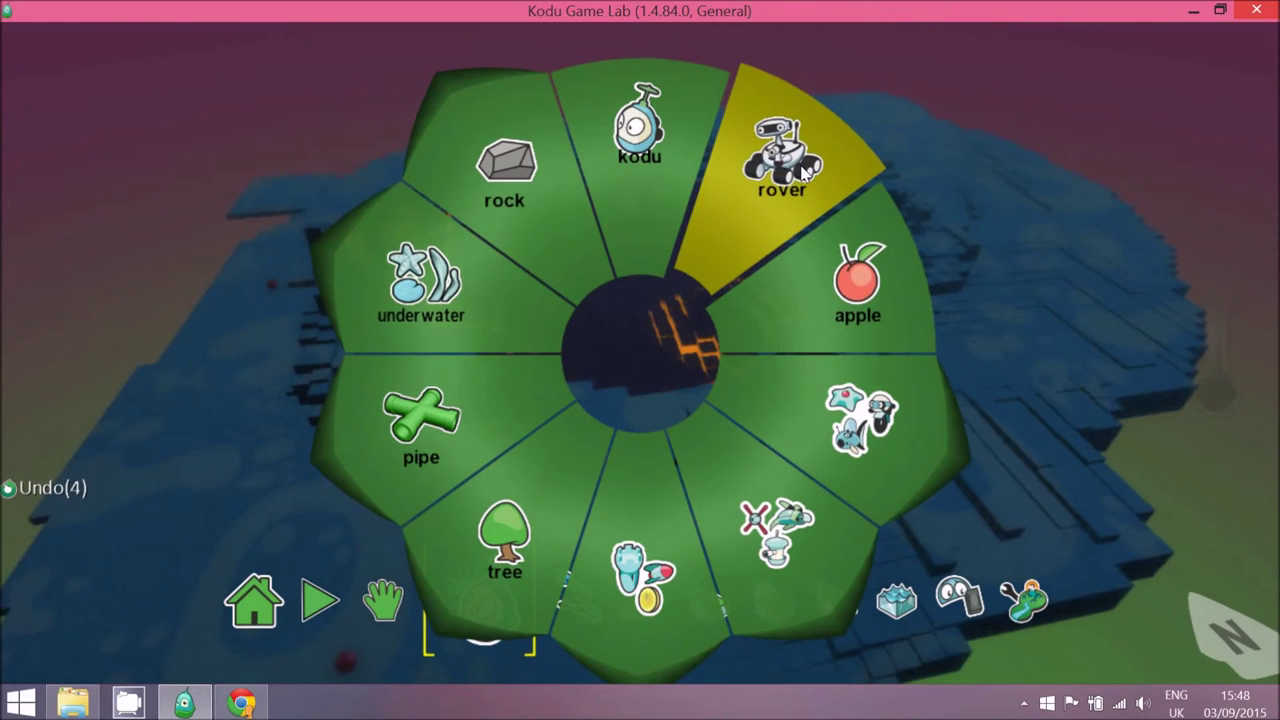
{"action": "left_click", "coordinate": [803, 172]}
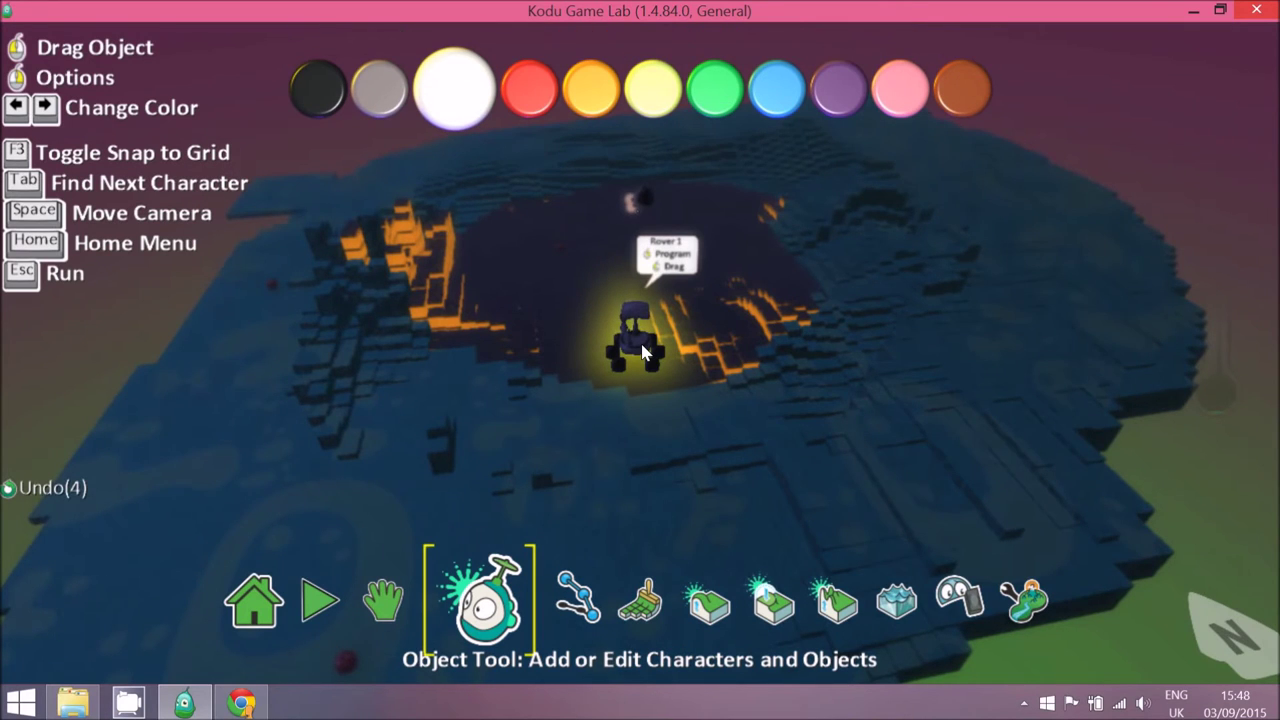
Step: Cycle the rover's colour through orange and blue, settling on green
{"action": "key", "text": "Right"}
{"action": "key", "text": "Right"}
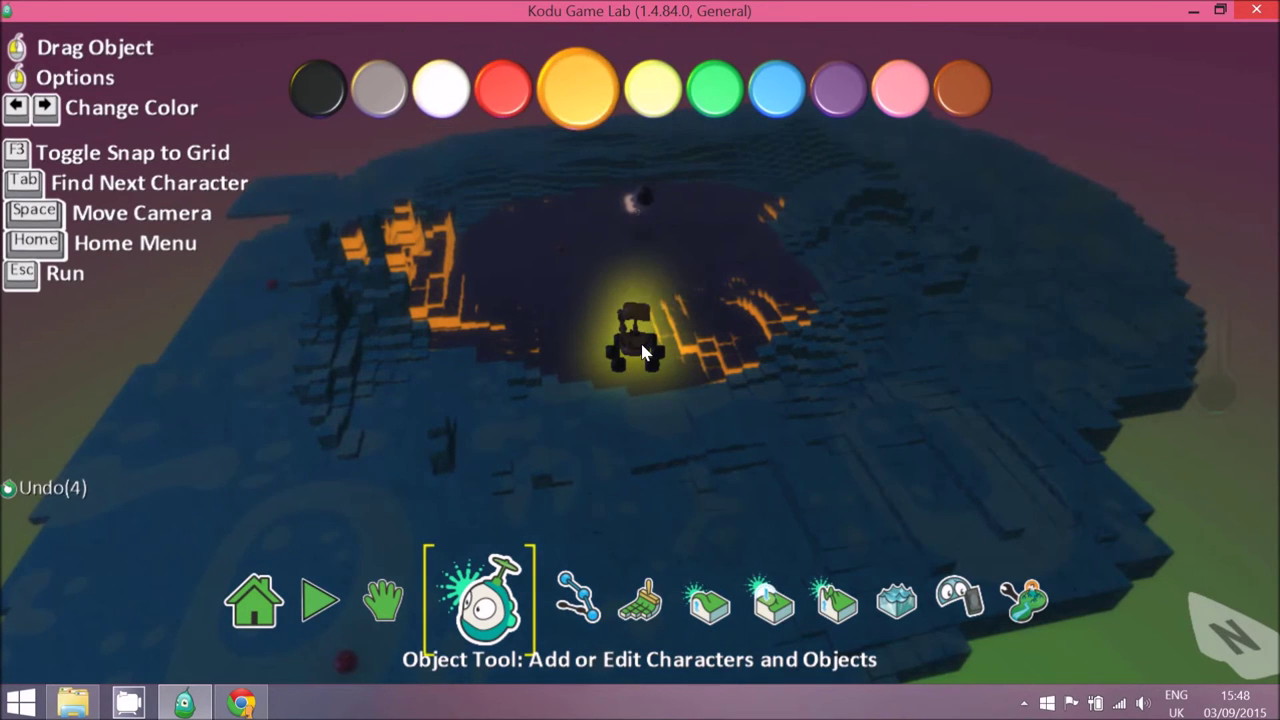
{"action": "key", "text": "Right"}
{"action": "key", "text": "Right"}
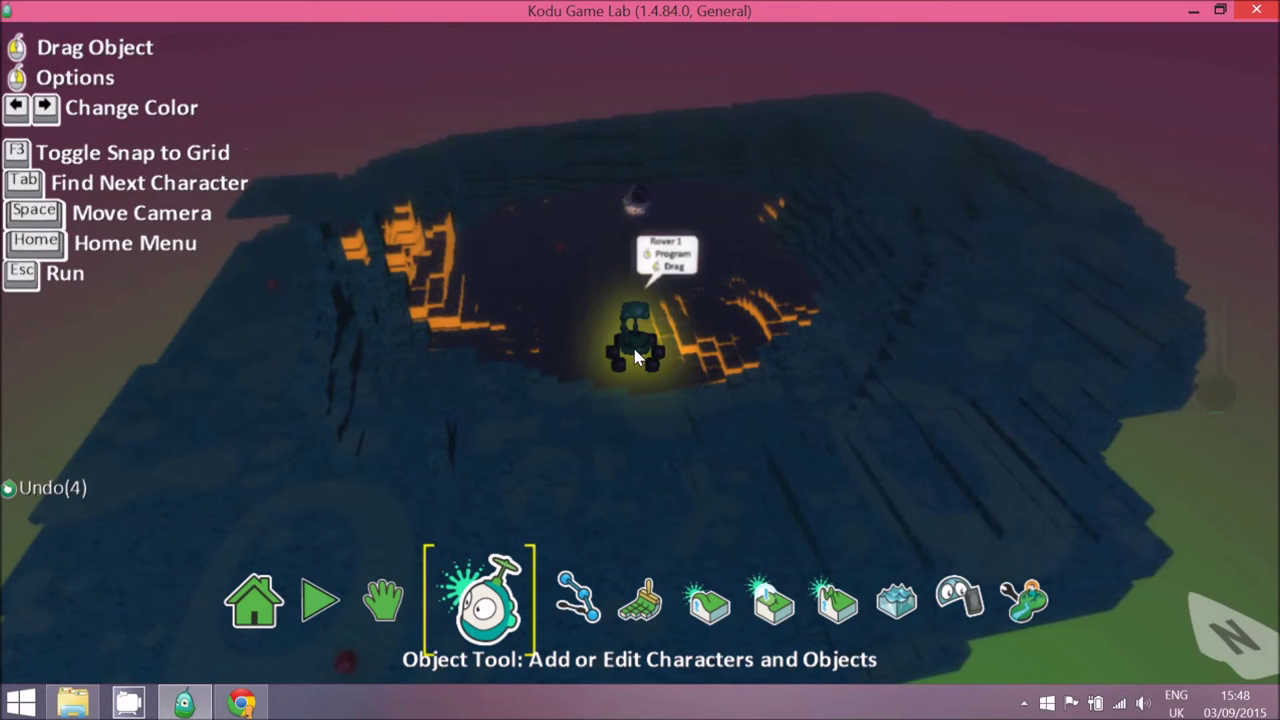
{"action": "key", "text": "Right"}
{"action": "key", "text": "Left"}
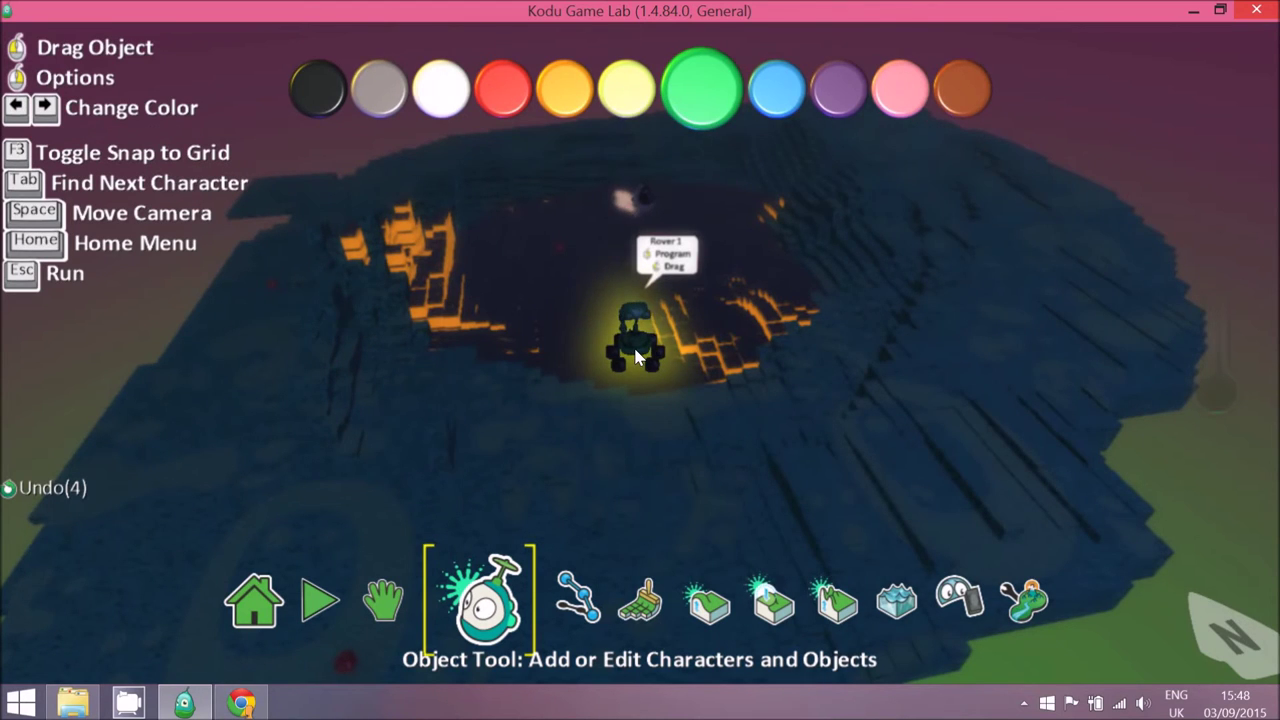
{"action": "right_click", "coordinate": [640, 345]}
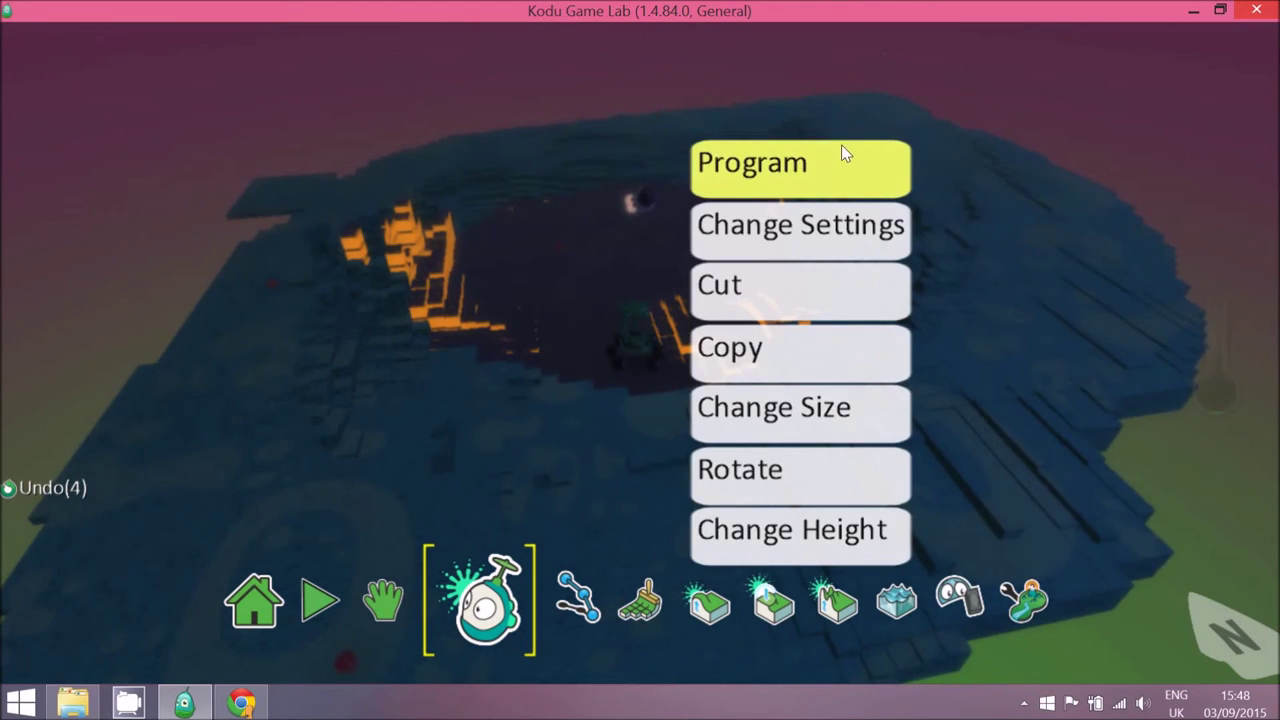
Step: Open the rover's program and set rule 1's WHEN condition to always
{"action": "left_click", "coordinate": [841, 148]}
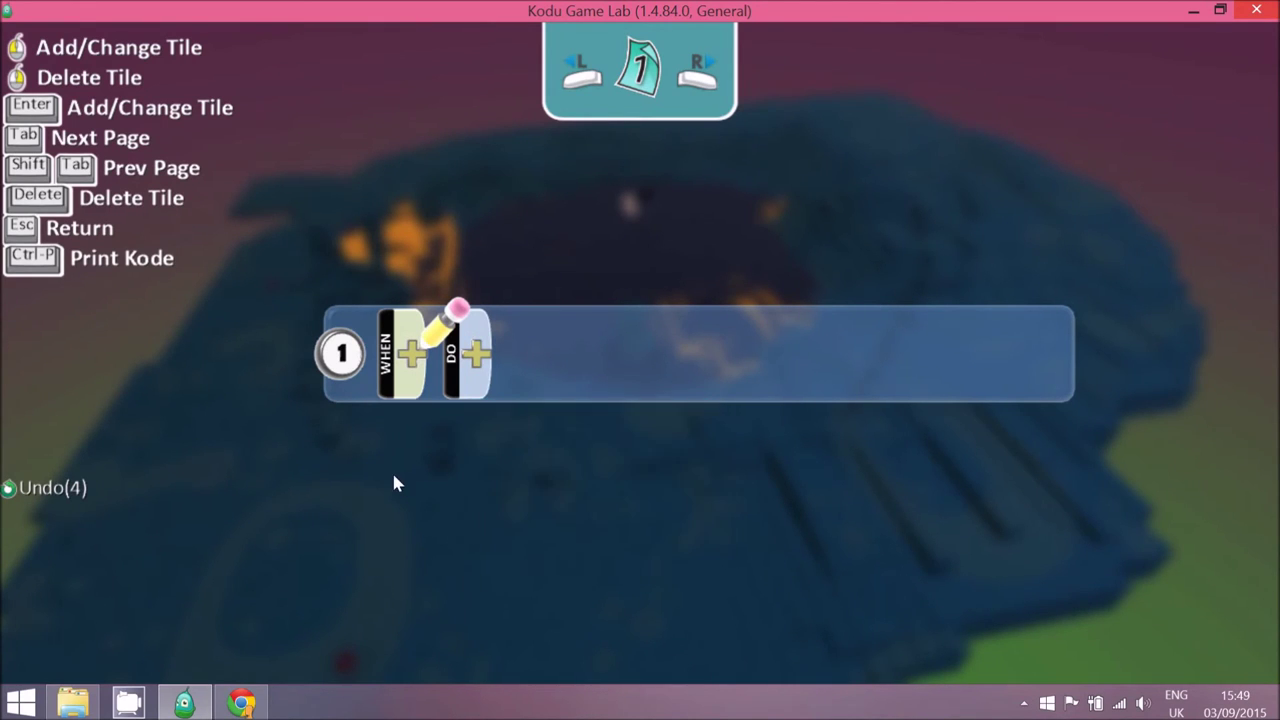
{"action": "left_click", "coordinate": [413, 370]}
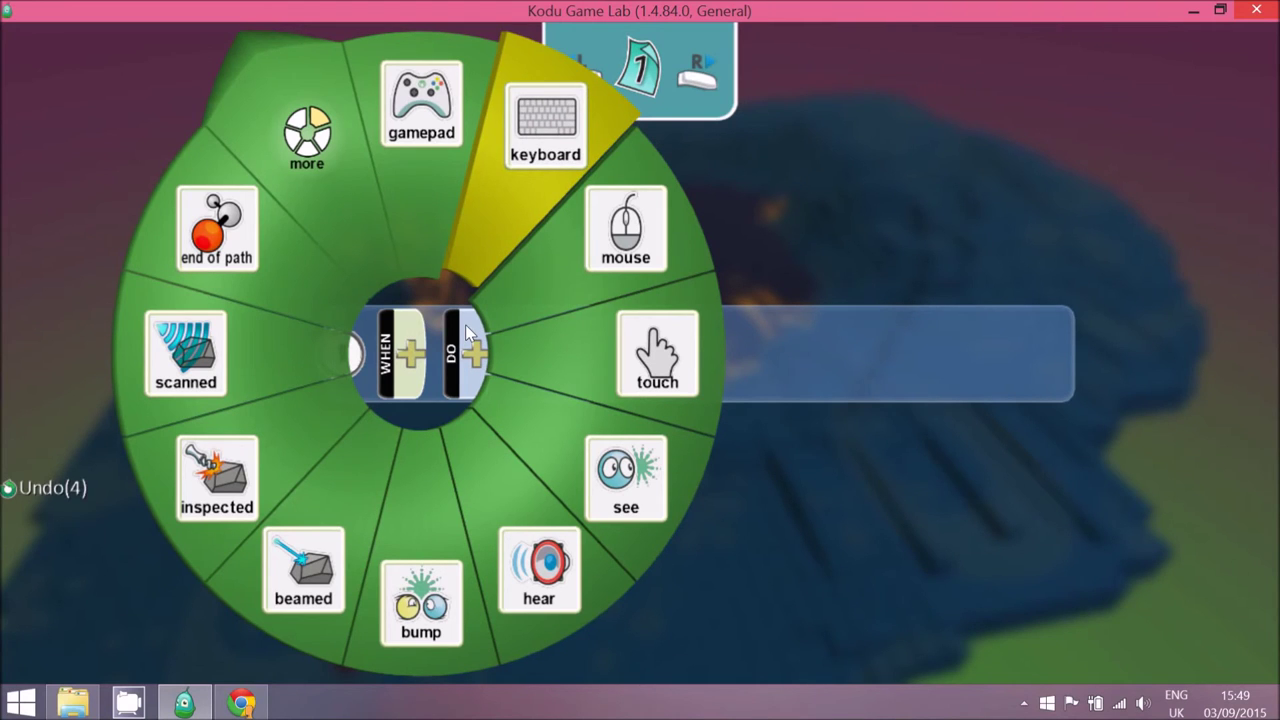
{"action": "left_click", "coordinate": [328, 175]}
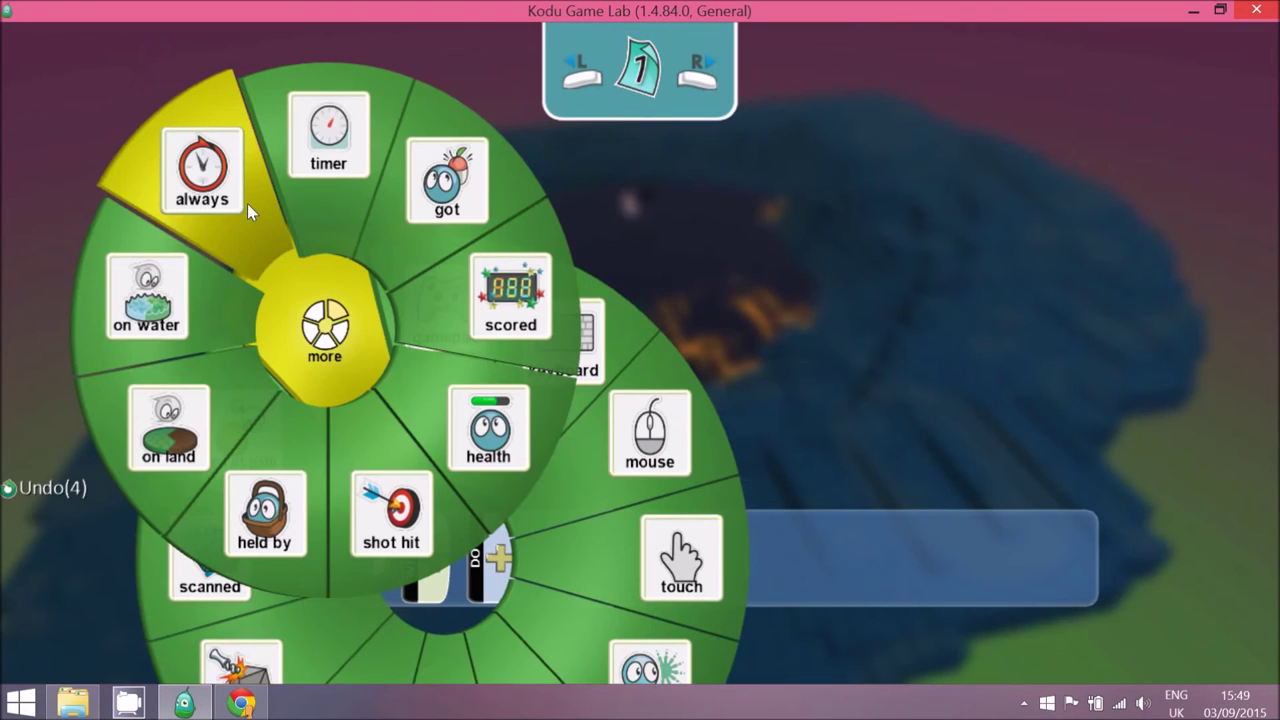
{"action": "left_click", "coordinate": [247, 203]}
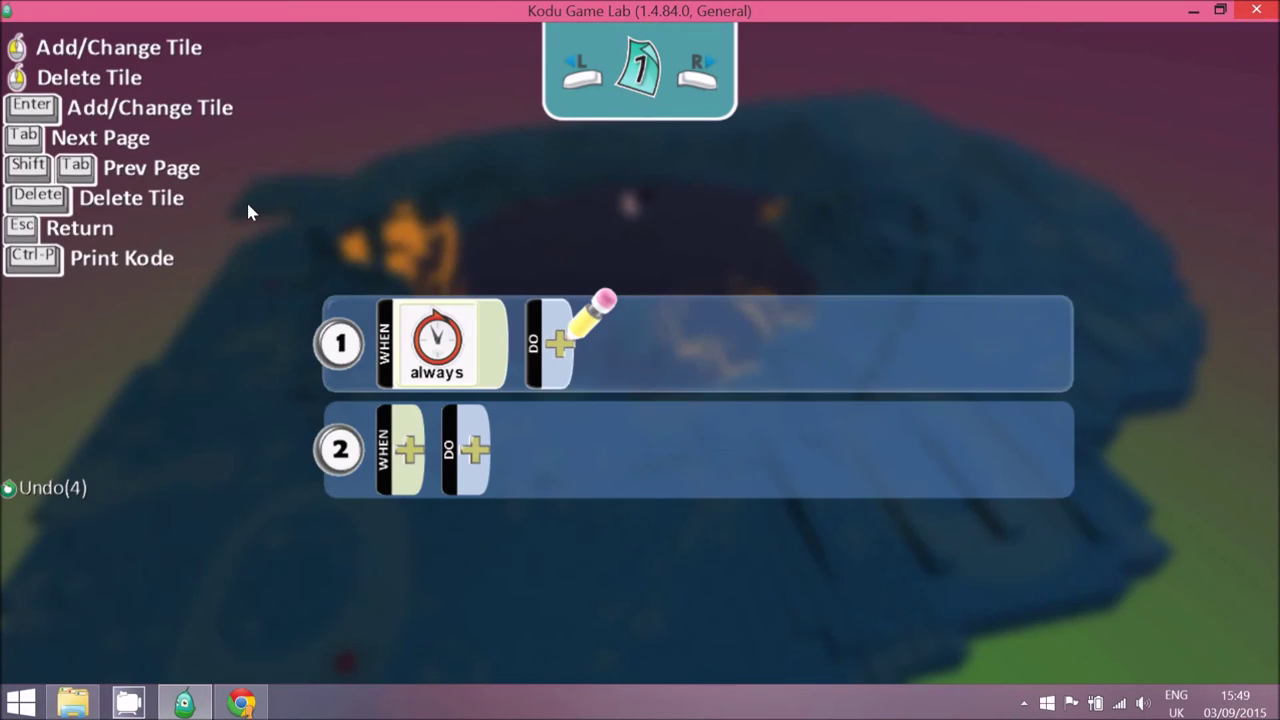
Step: Set rule 1's DO action to move, wander, quickly
{"action": "left_click", "coordinate": [555, 347]}
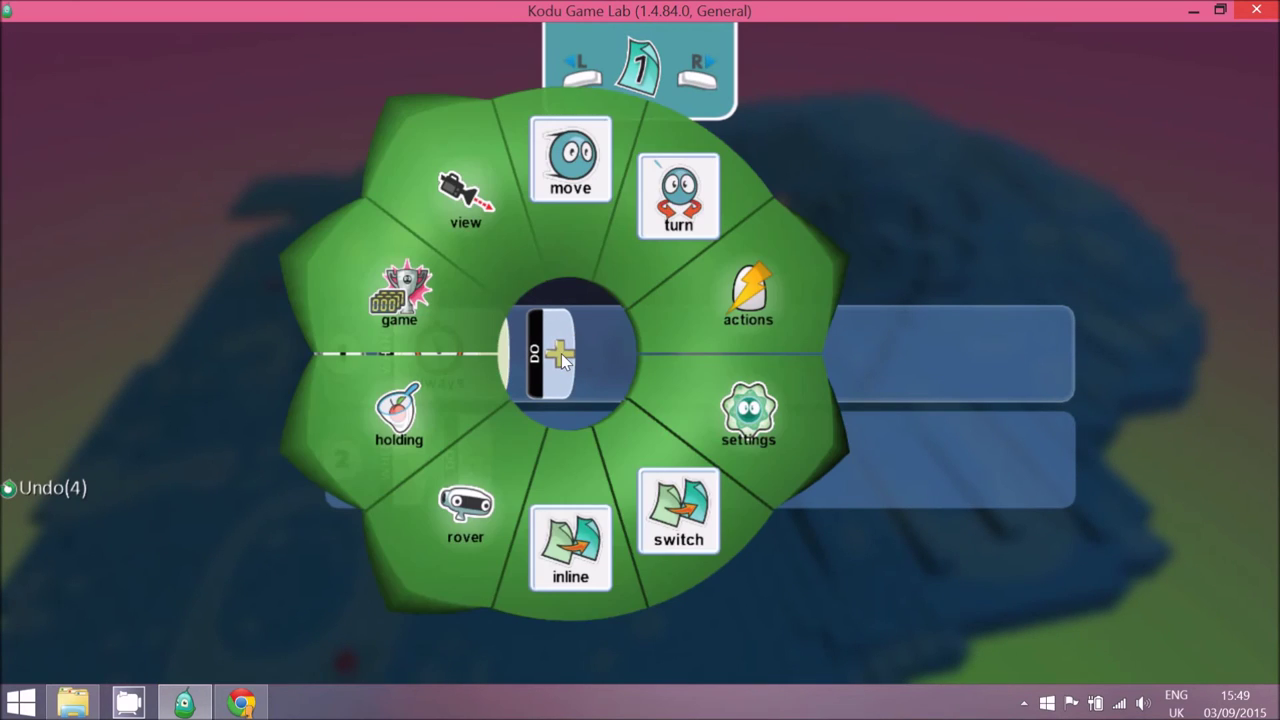
{"action": "left_click", "coordinate": [586, 220]}
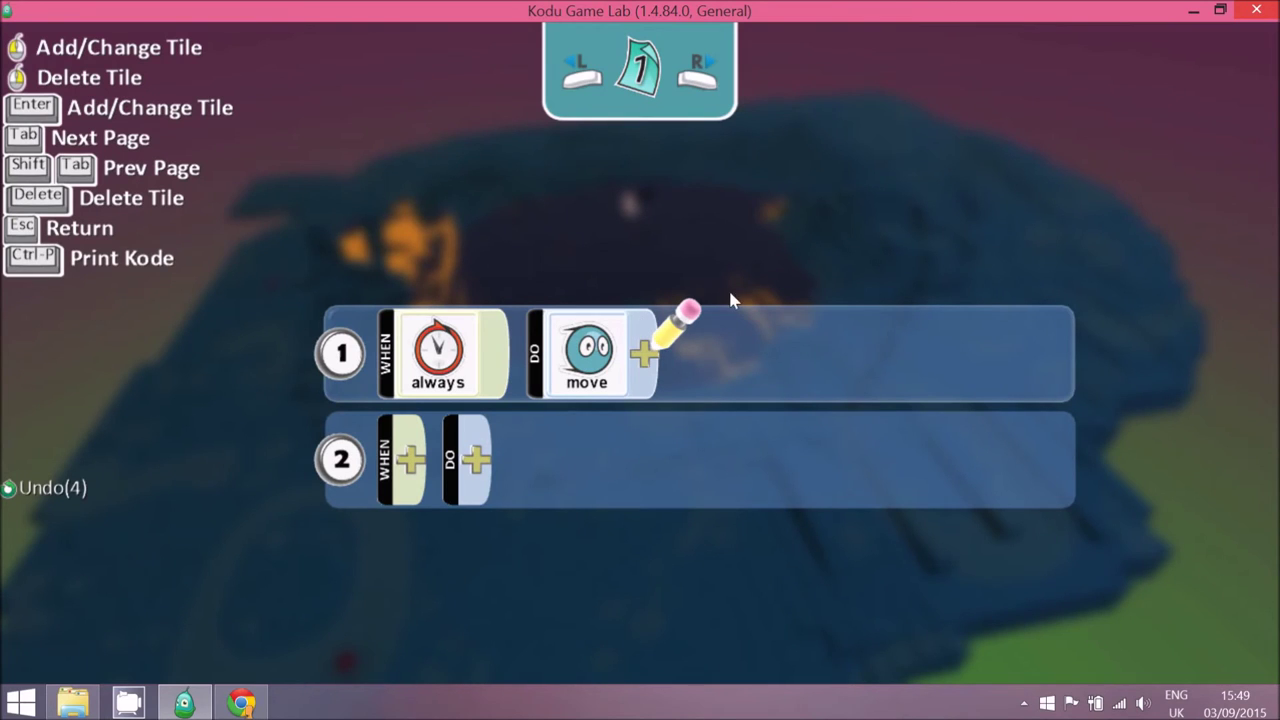
{"action": "left_click", "coordinate": [643, 355]}
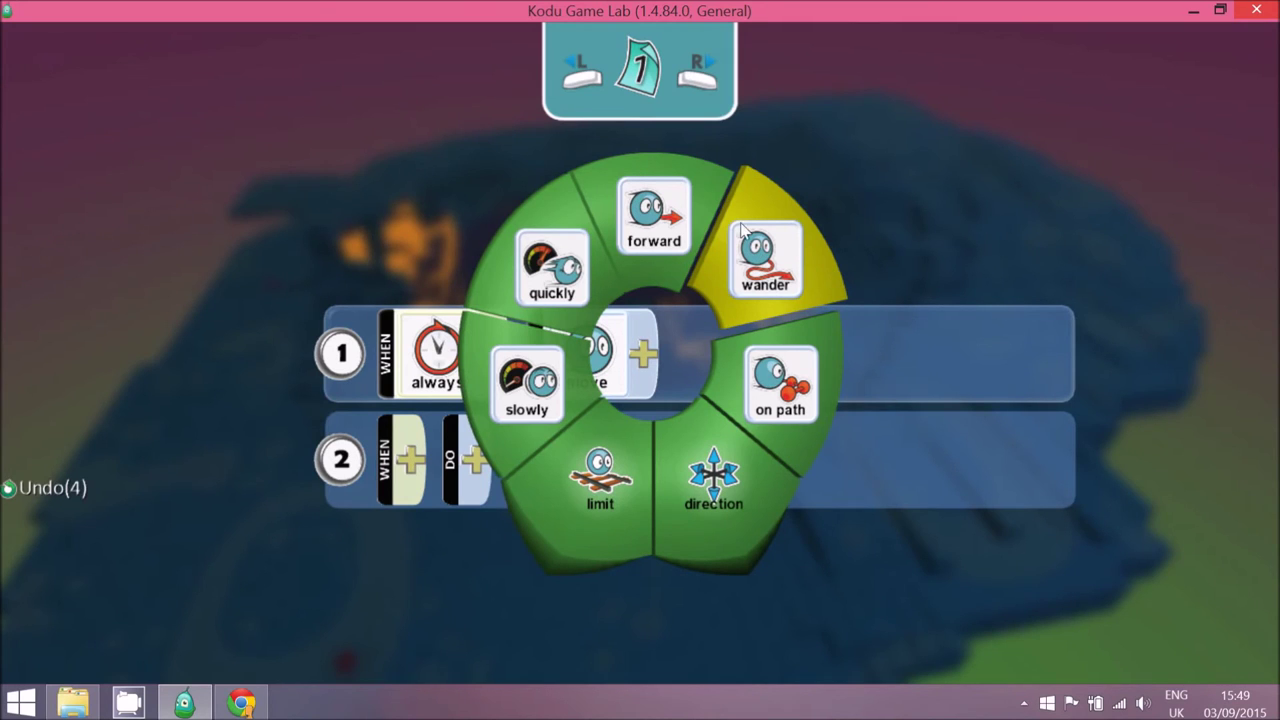
{"action": "left_click", "coordinate": [809, 272]}
{"action": "left_click", "coordinate": [736, 358]}
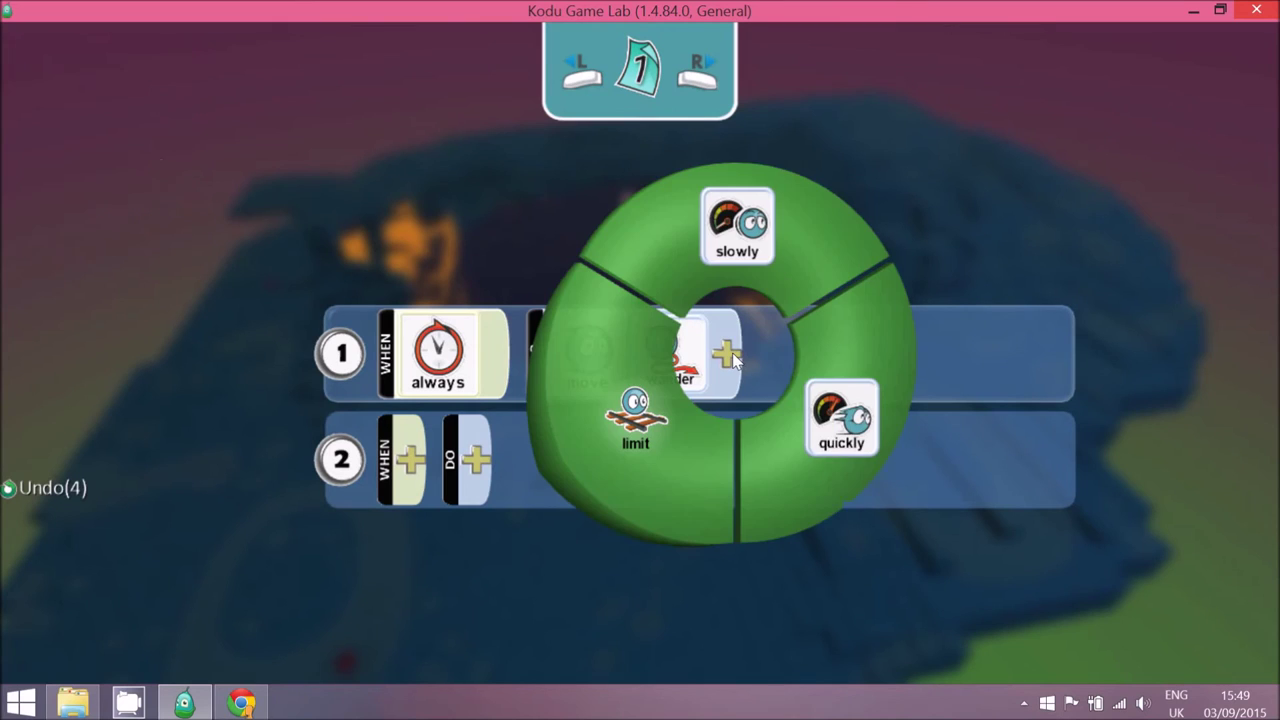
{"action": "left_click", "coordinate": [828, 440]}
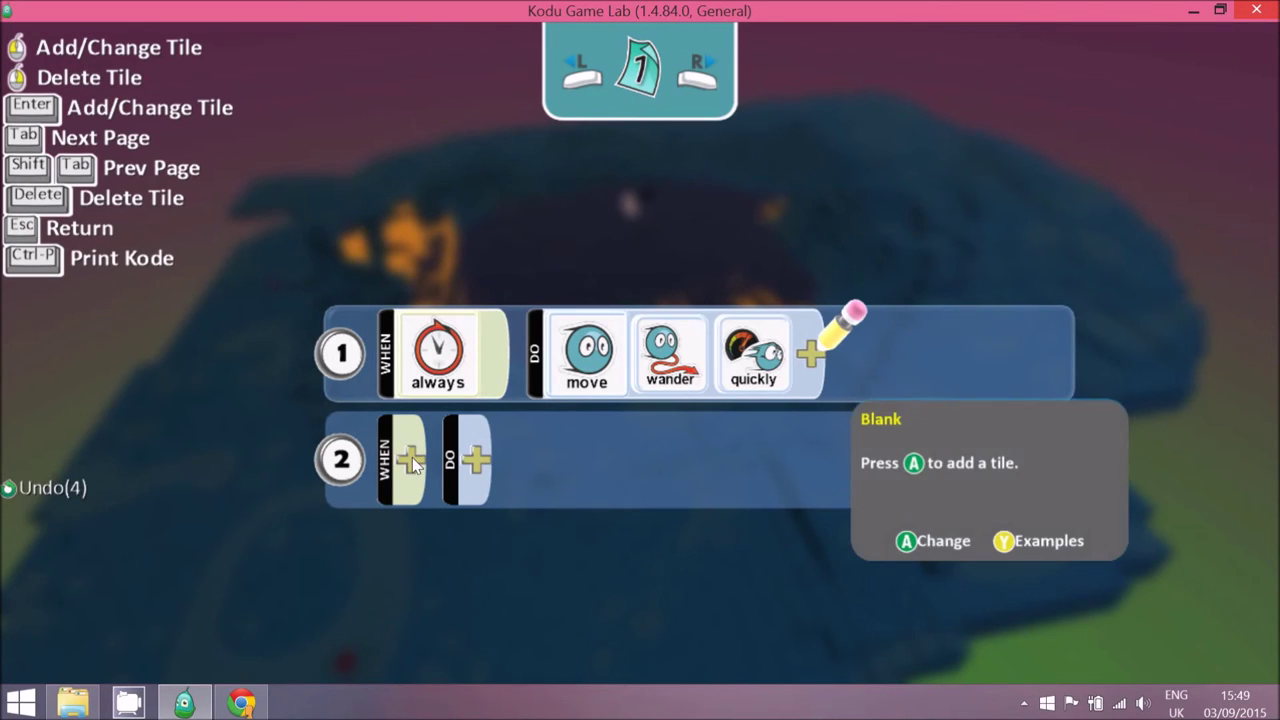
{"action": "scroll", "coordinate": [412, 457], "scroll_direction": "down", "scroll_amount": 1}
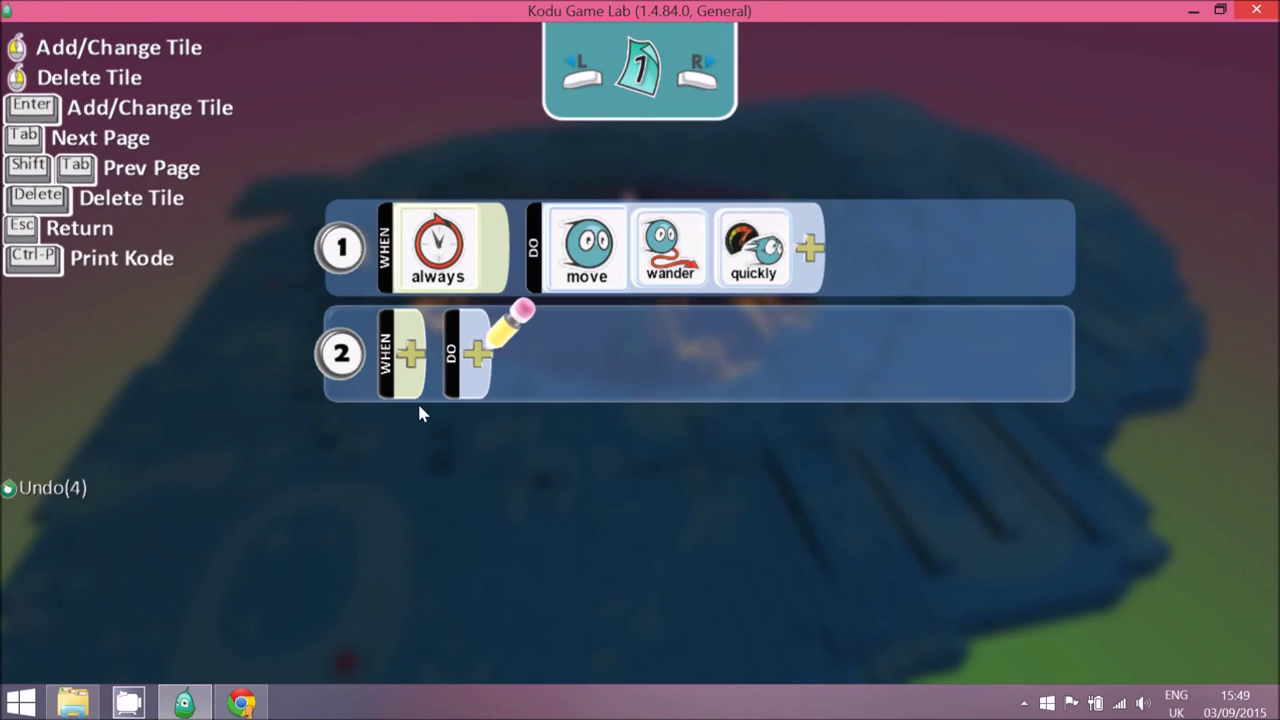
{"action": "left_click", "coordinate": [414, 351]}
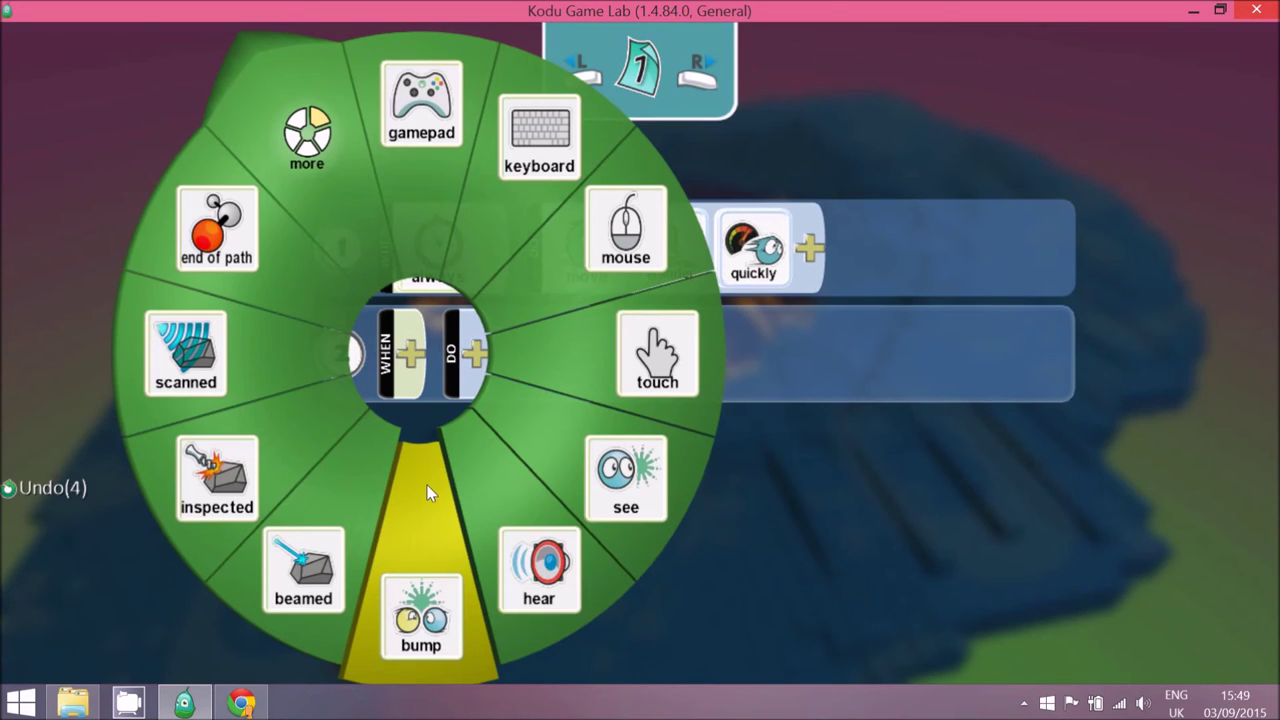
{"action": "mouse_move", "coordinate": [427, 494]}
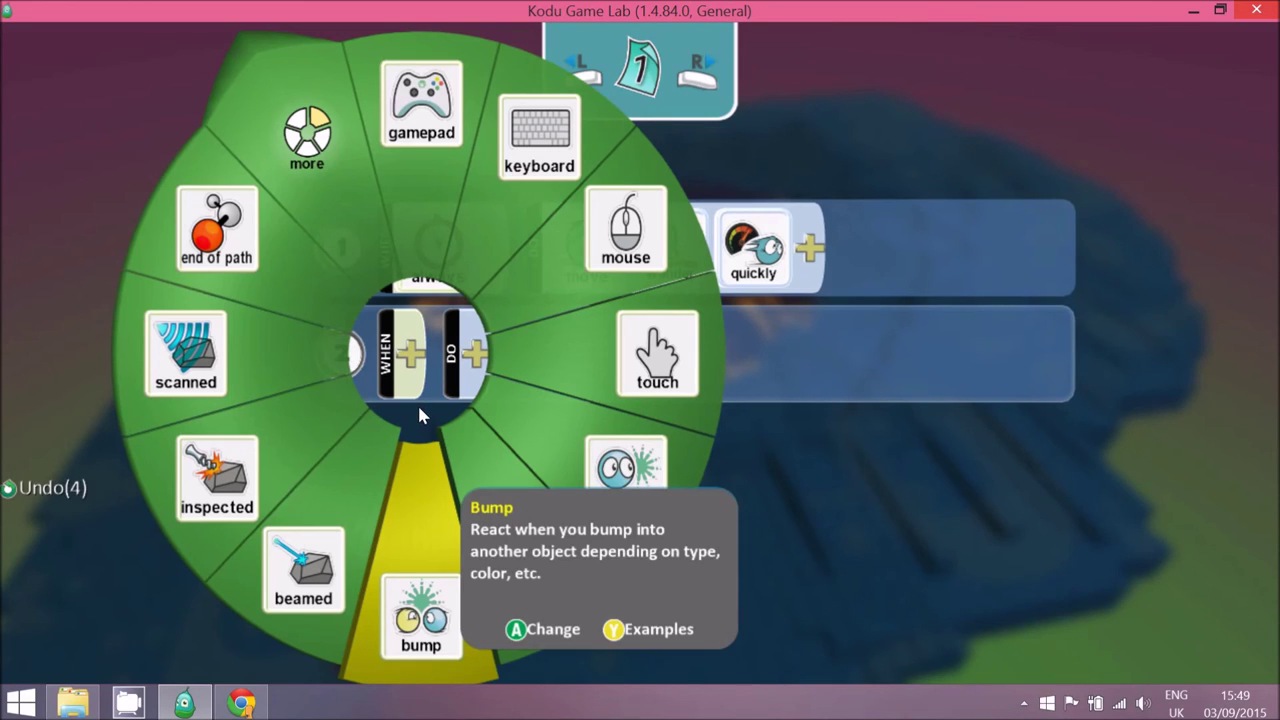
{"action": "left_click", "coordinate": [872, 450]}
Step: Leave the rover's rule editor, run the game, and drive Kodu forward across the terrain
{"action": "key", "text": "Escape"}
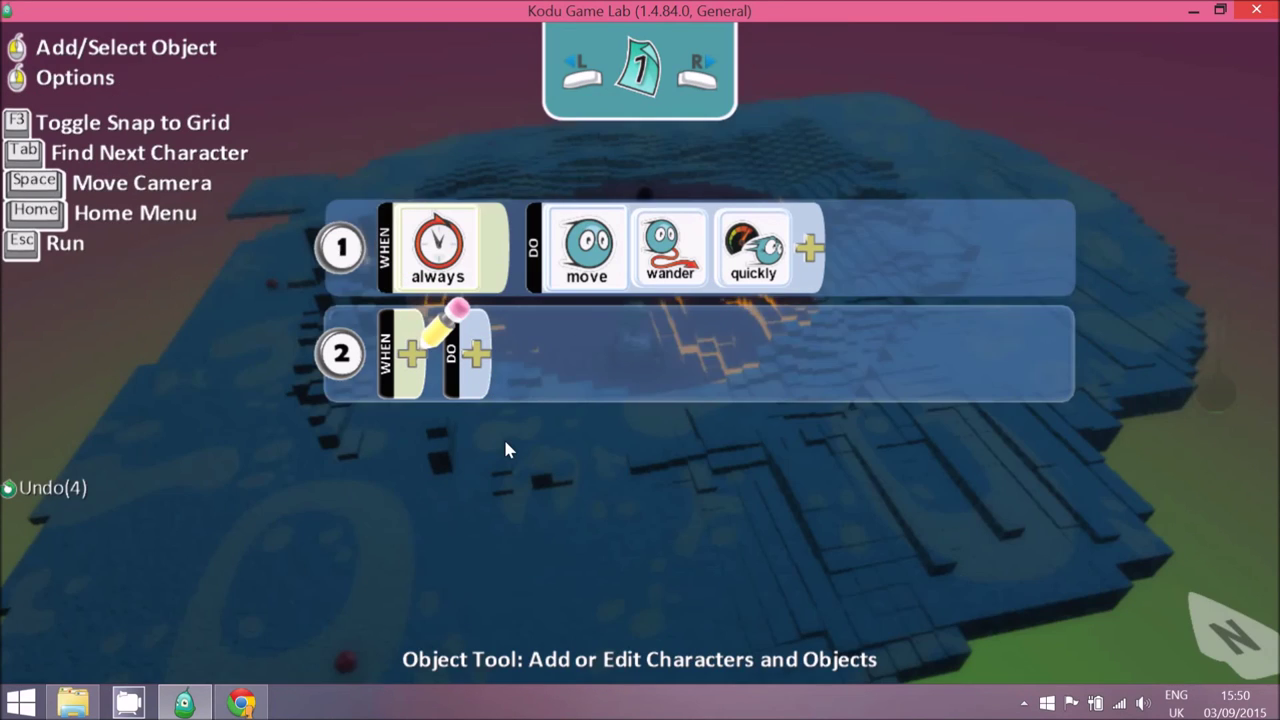
{"action": "key", "text": "Escape"}
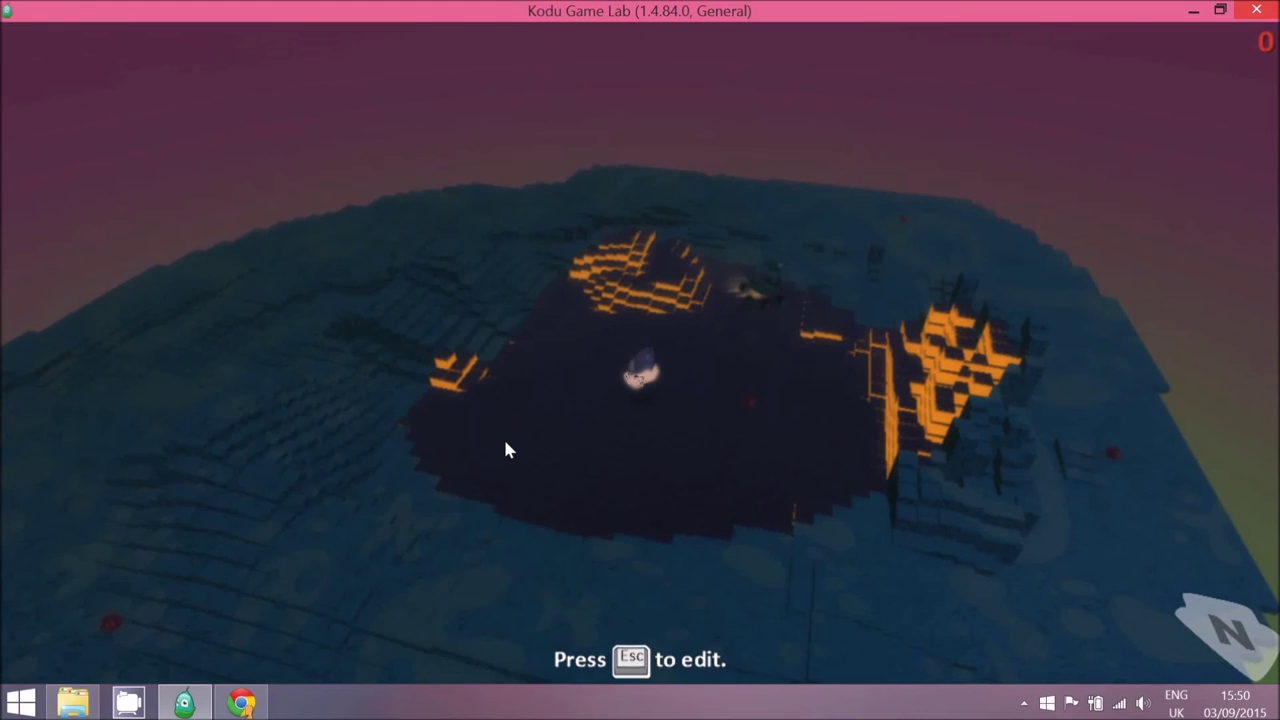
{"action": "key", "text": "Up"}
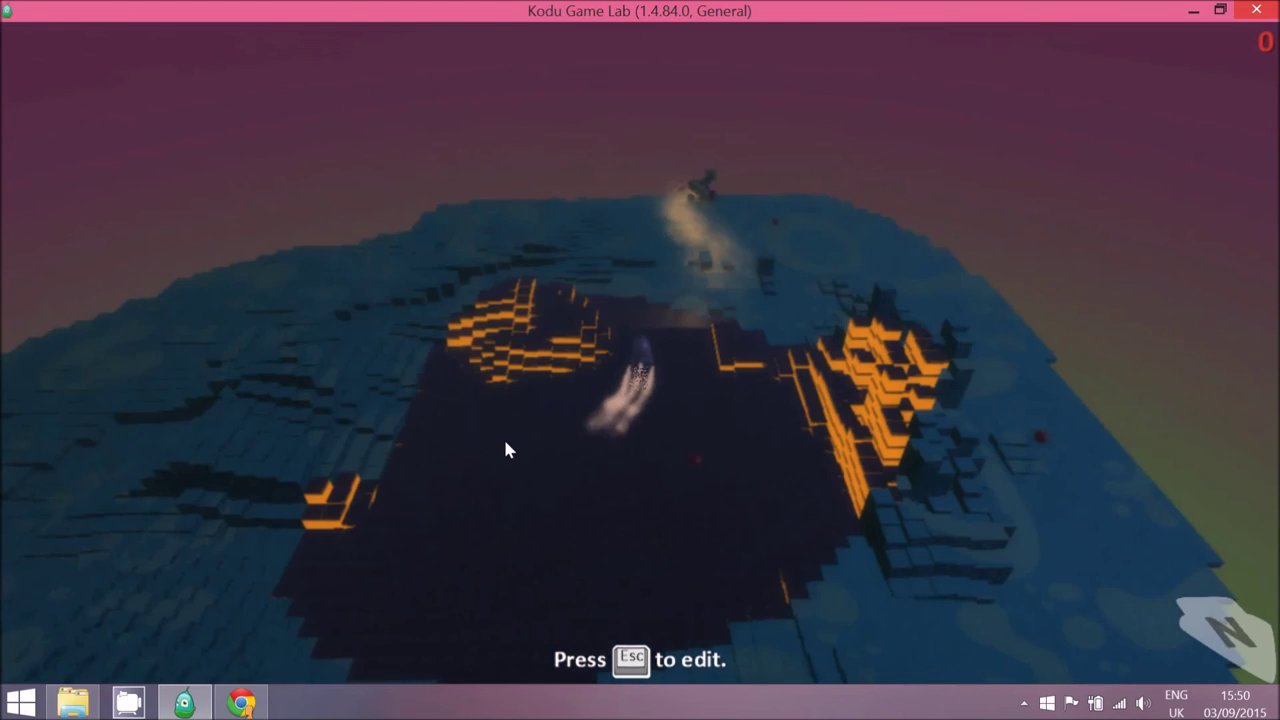